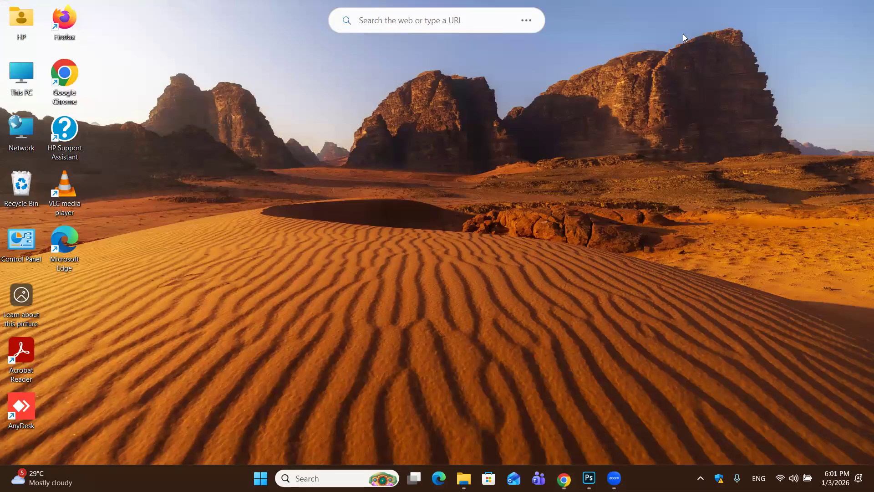
Switch to Photoshop with the pink smoke photo open and activate the Elliptical Marquee Tool
key(super+d)
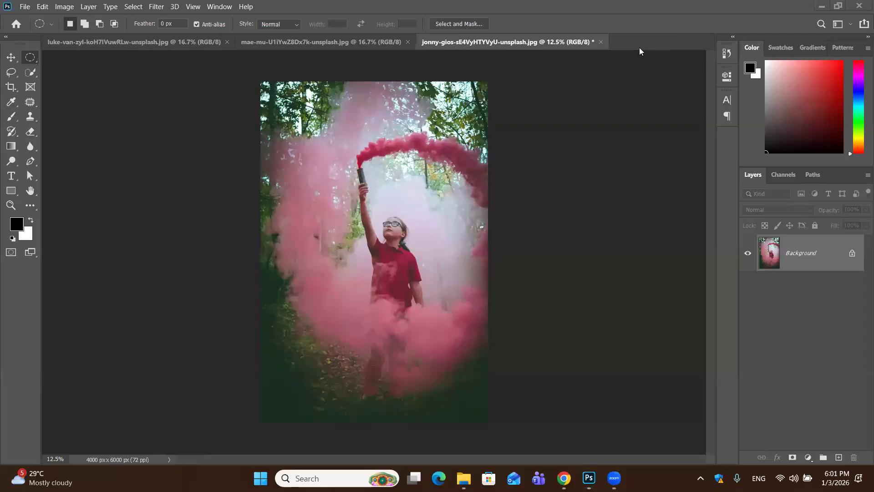
drag(624, 41, 618, 44)
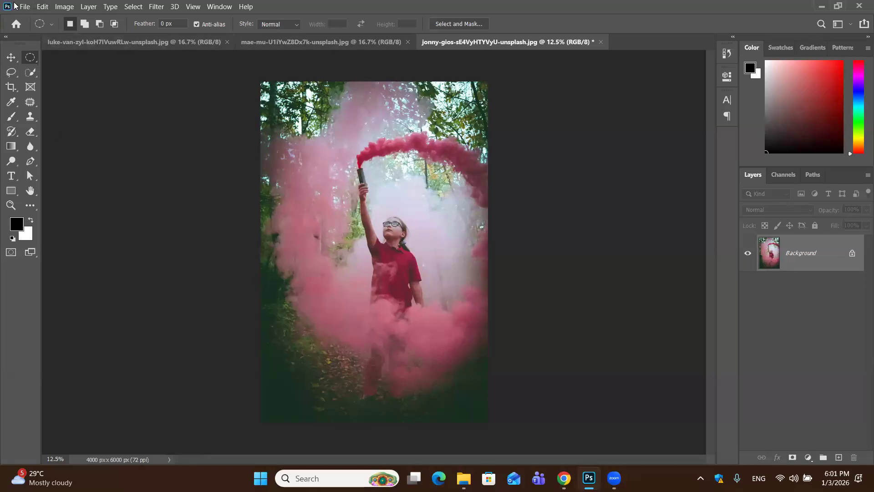
right_click(36, 57)
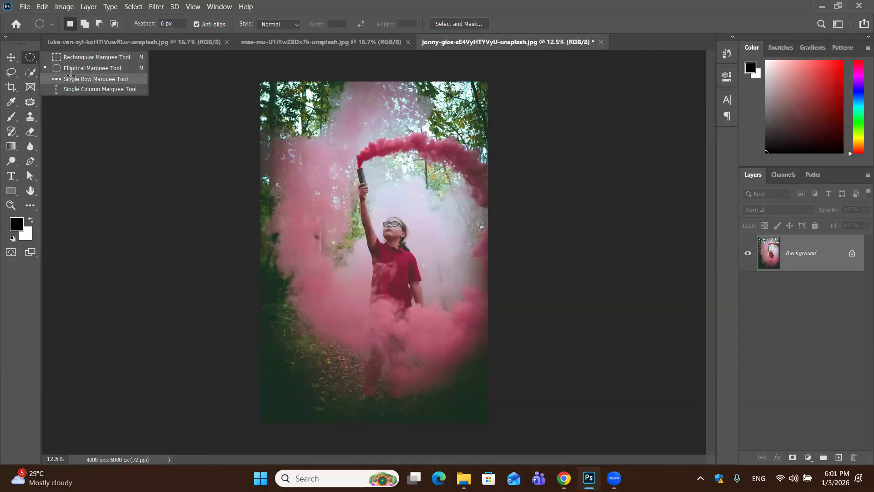
click(12, 57)
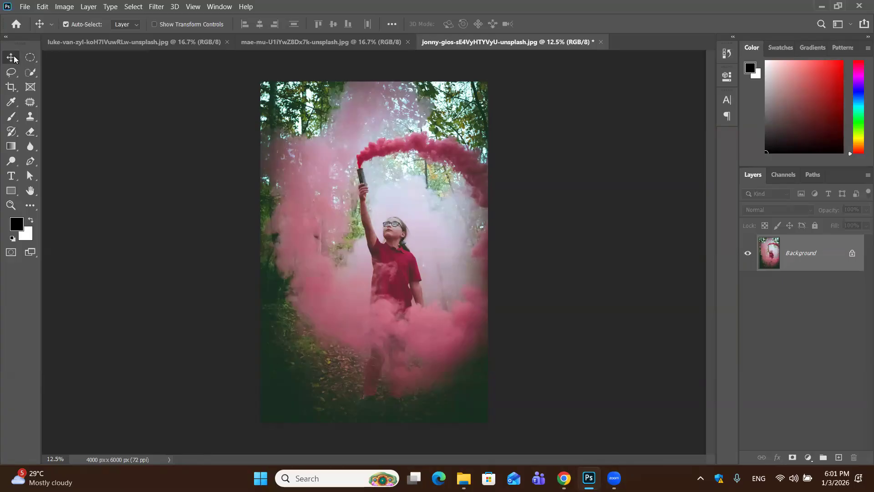
key(m)
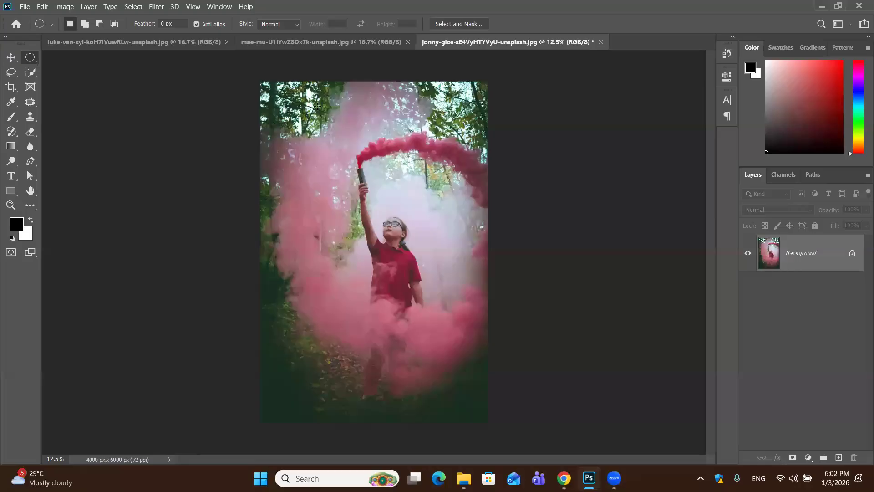
Draw a tall elliptical selection around the girl in the smoke photo and feather it by 450 pixels
drag(309, 109, 466, 413)
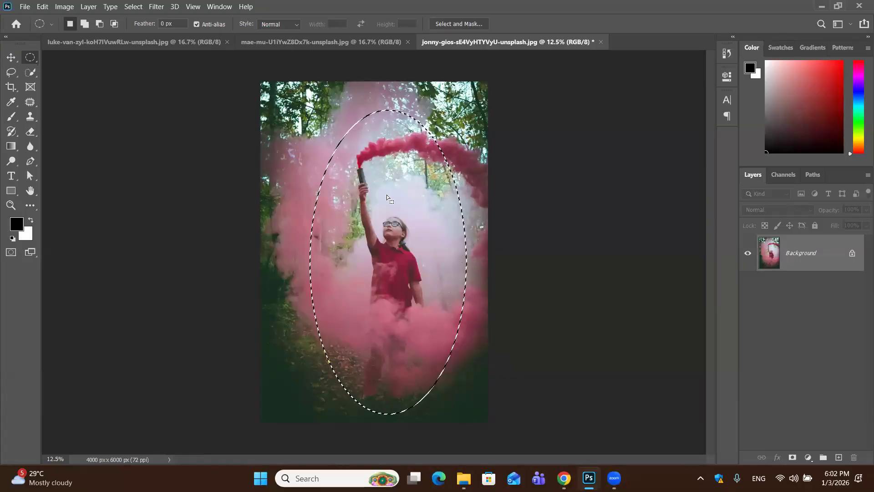
mouse_move(375, 215)
mouse_down()
mouse_move(389, 217)
mouse_move(381, 216)
mouse_up()
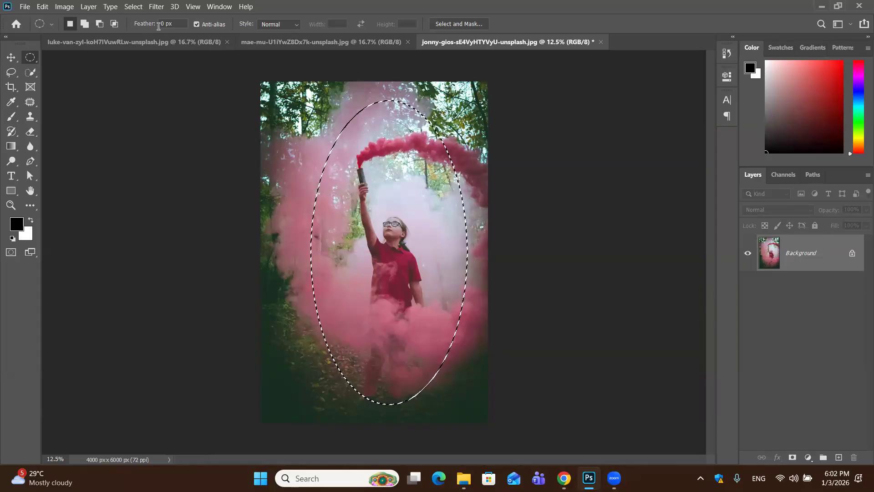
right_click(367, 151)
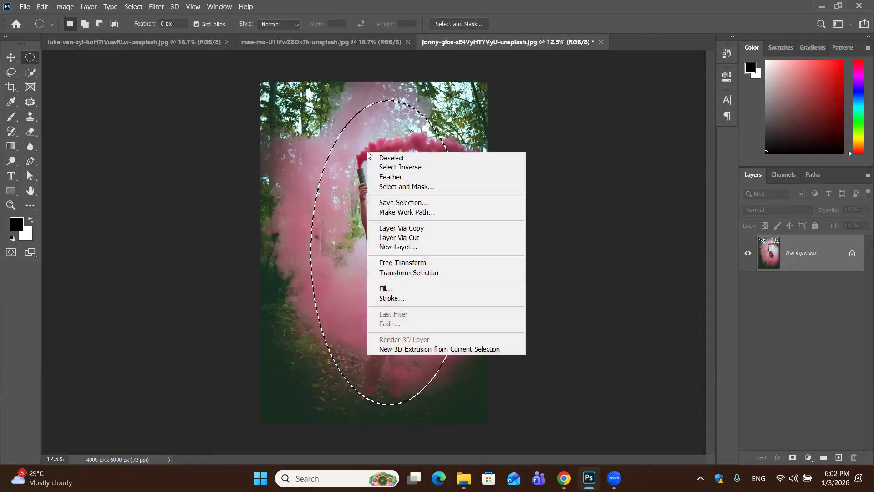
click(375, 178)
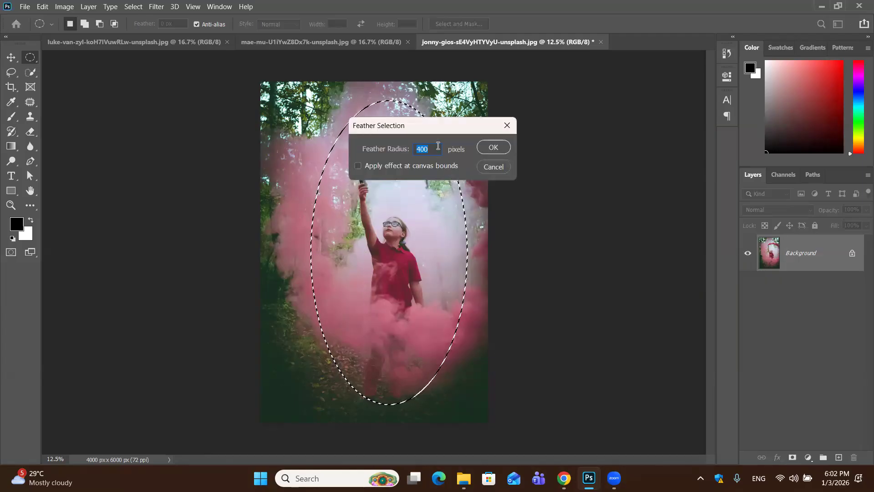
double_click(425, 143)
key(BackSpace)
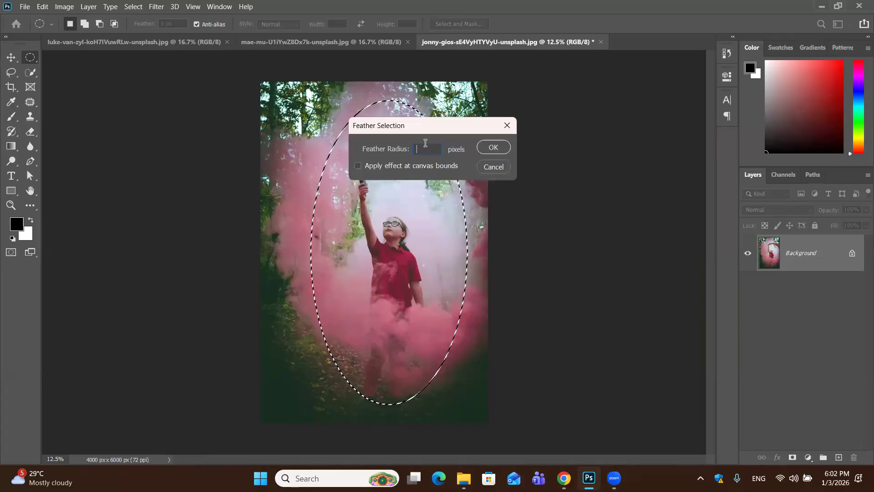
text(450)
click(497, 148)
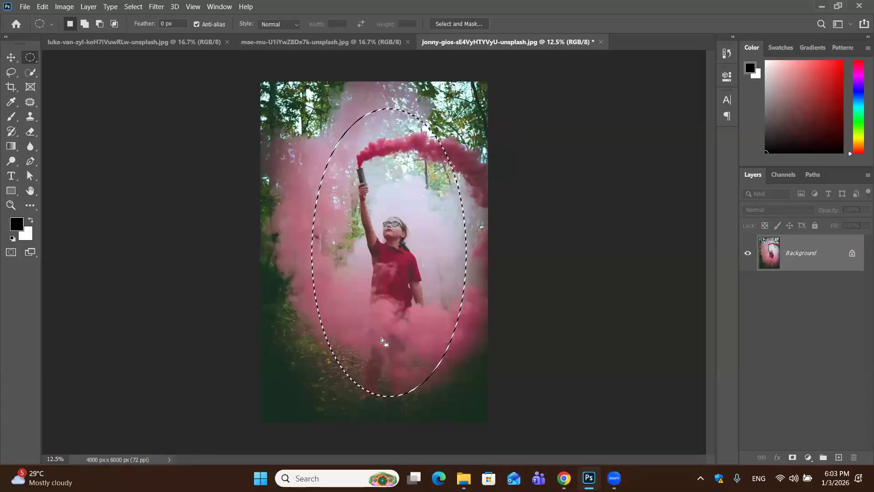
Fill the inverse of the feathered ellipse with the black foreground color on the Background layer, and deselect
right_click(383, 161)
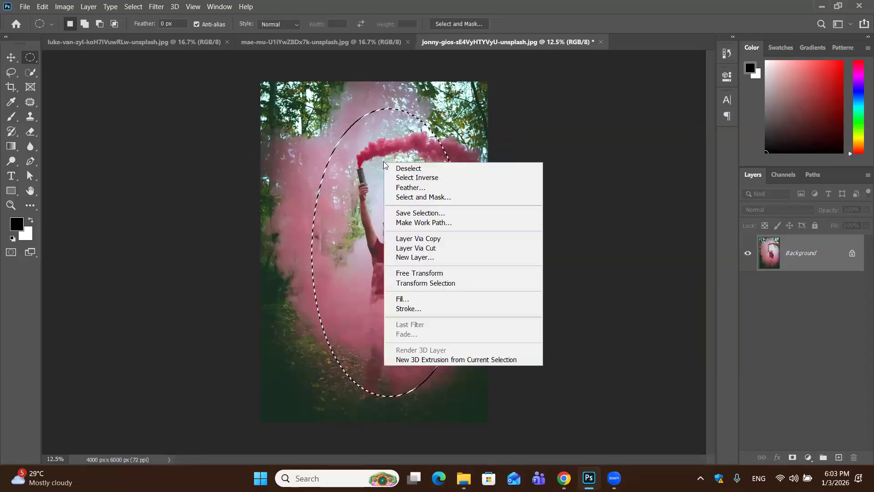
click(406, 180)
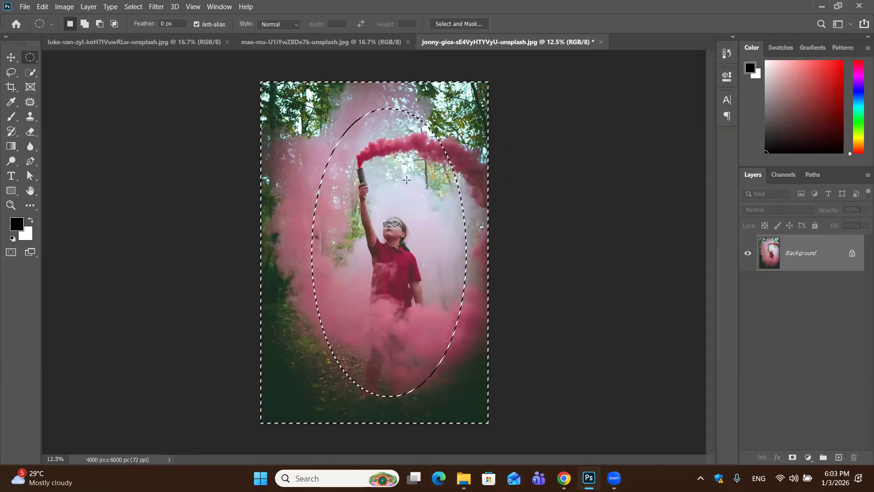
key(alt+BackSpace)
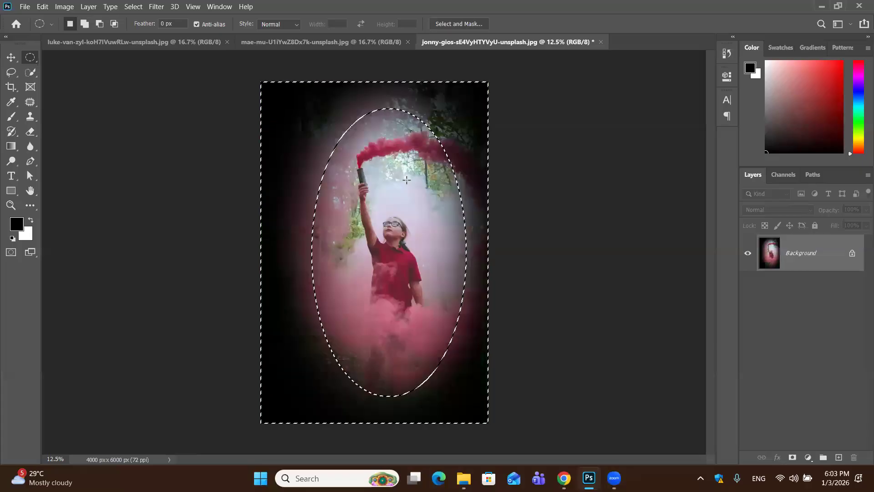
key(ctrl+d)
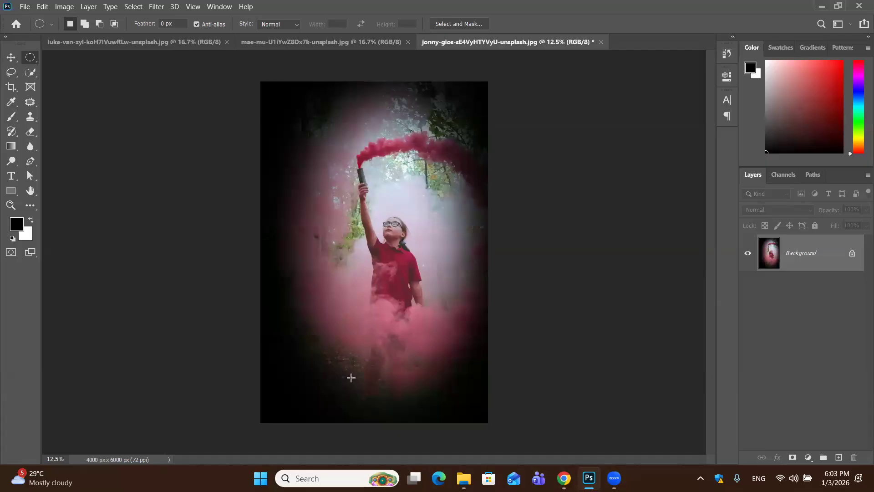
Reselect the area around the ellipse, fill it with the white background color, and deselect
key(ctrl+shift+d)
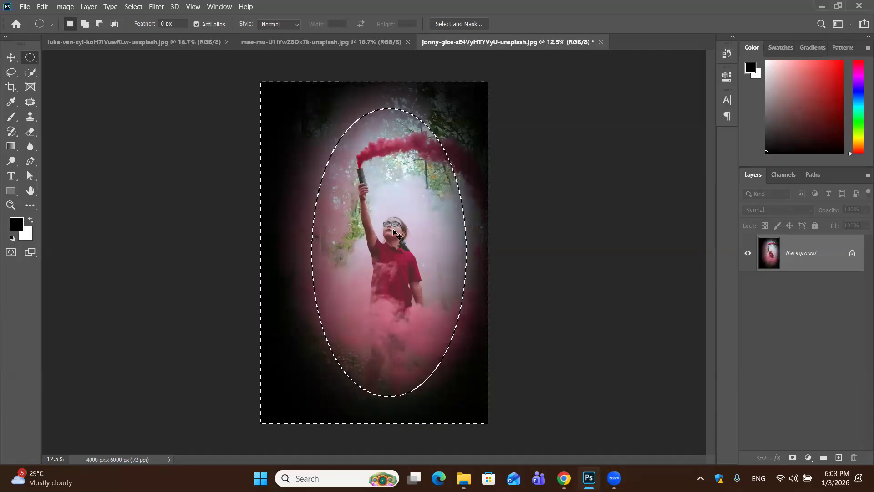
key(ctrl+BackSpace)
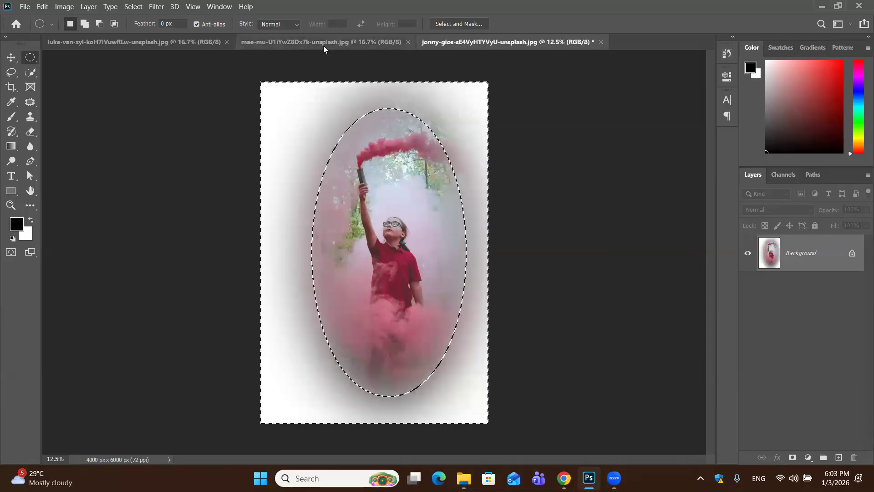
key(ctrl+d)
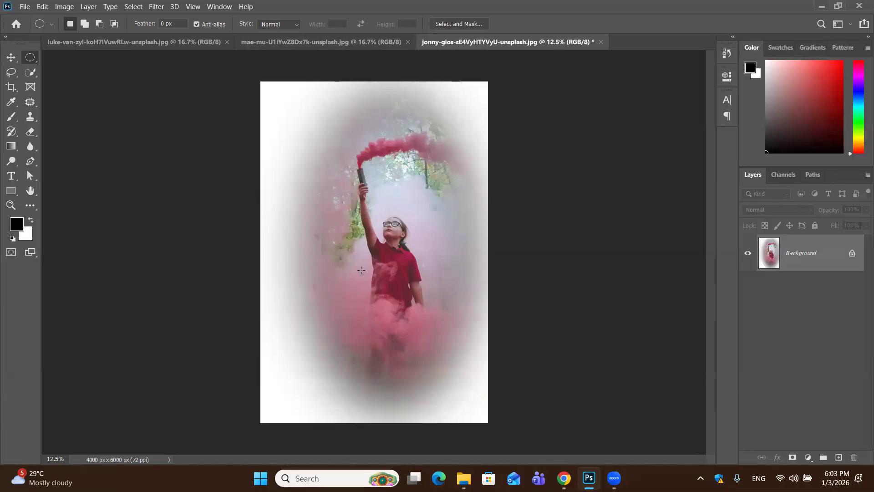
Try to move the Background layer with the Move tool, without converting it to a normal layer
click(10, 58)
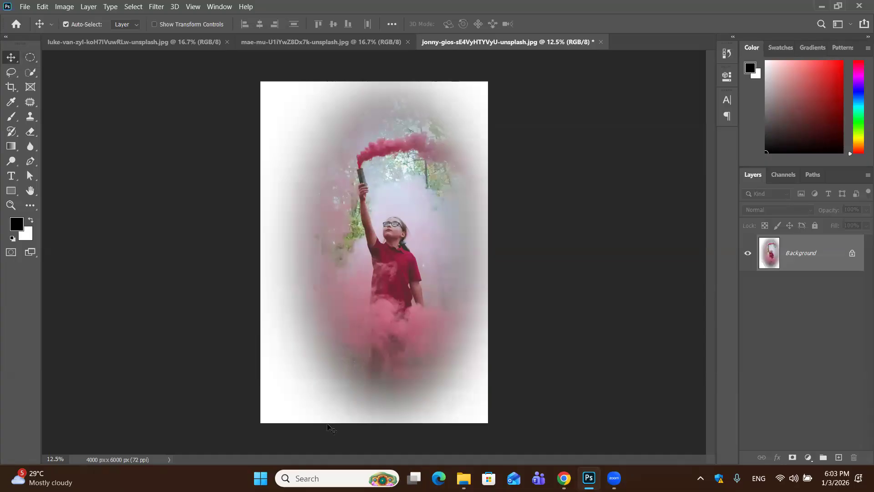
drag(268, 164, 300, 165)
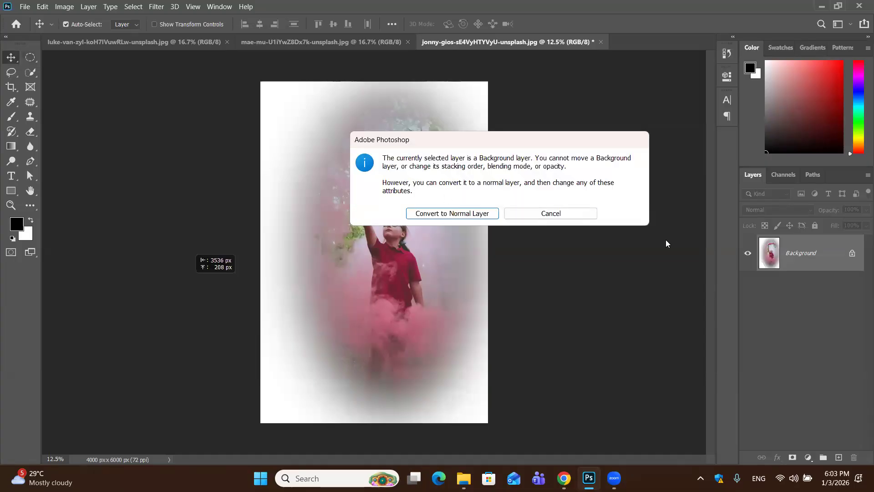
click(566, 214)
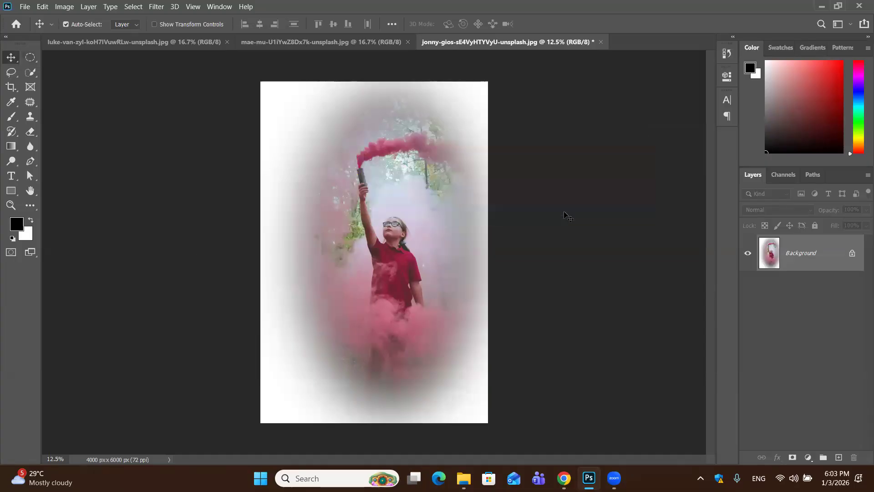
Undo the white and black fills and the selection inversion to return to the feathered ellipse on the original photo
key(ctrl+z)
key(ctrl+z)
key(ctrl+z)
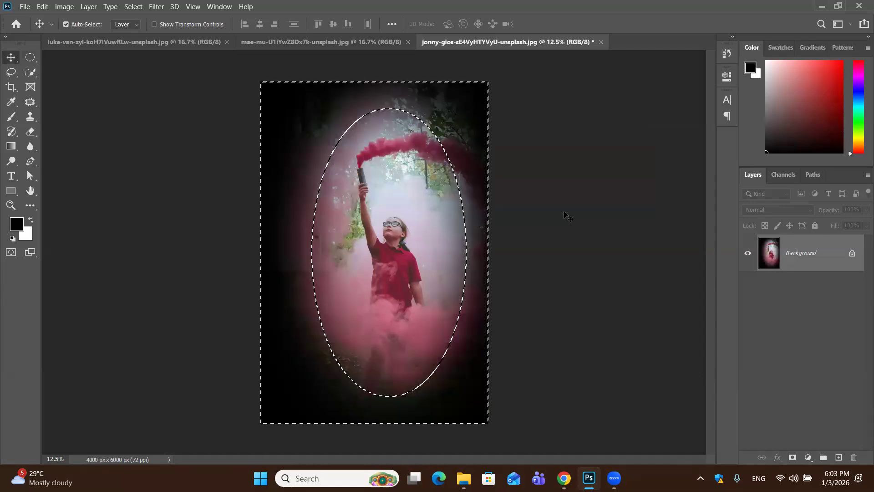
key(ctrl+z)
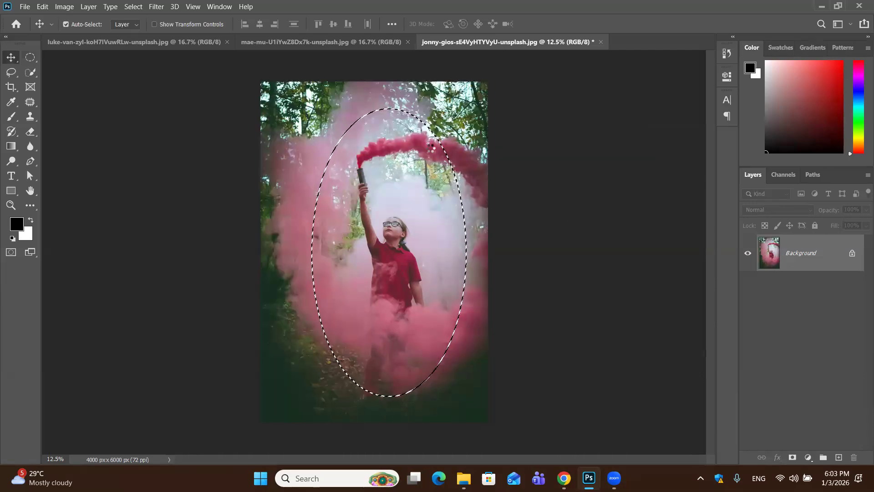
Replace the old selection with a new tall ellipse centered on the girl, and add an empty layer above the Background
click(31, 56)
click(336, 103)
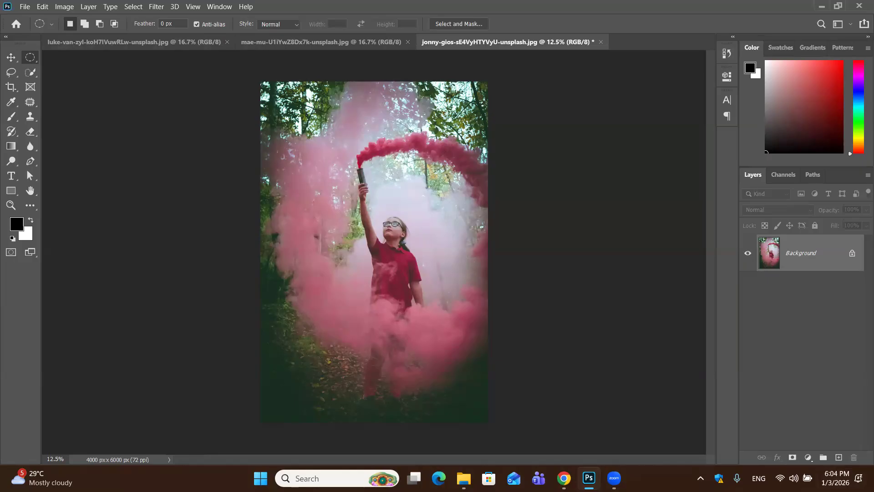
drag(297, 102, 456, 416)
drag(397, 242, 420, 236)
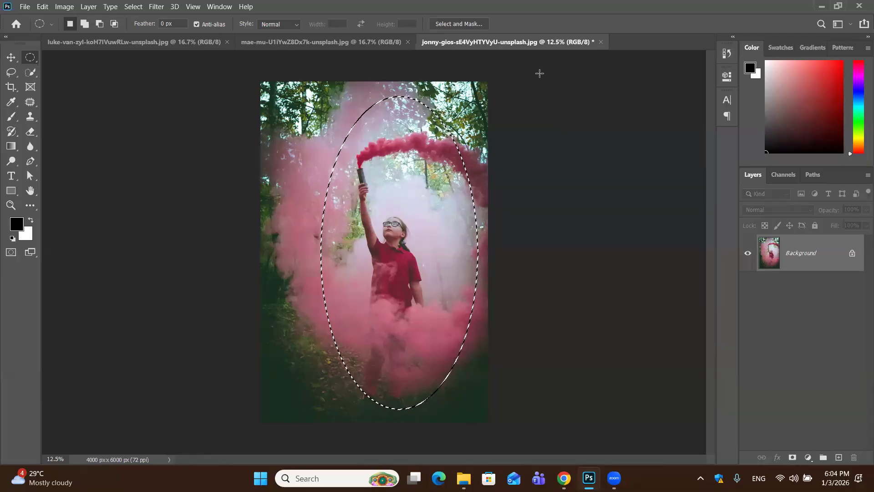
click(333, 169)
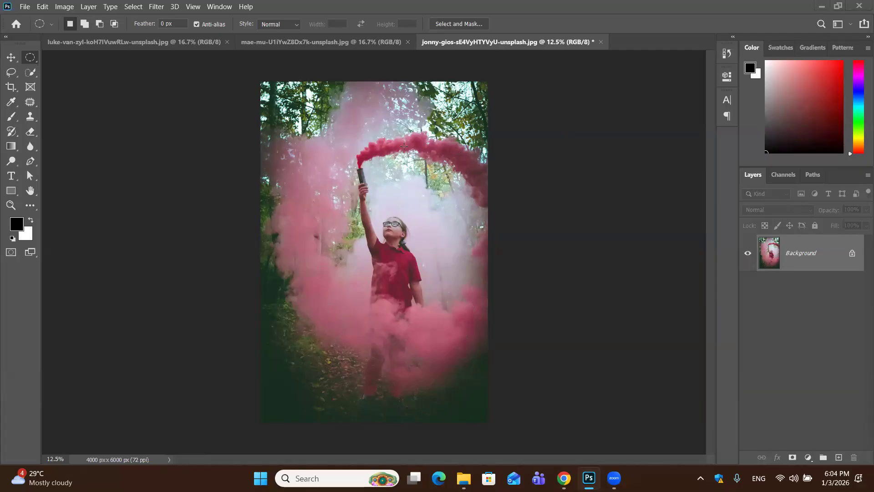
key(ctrl+z)
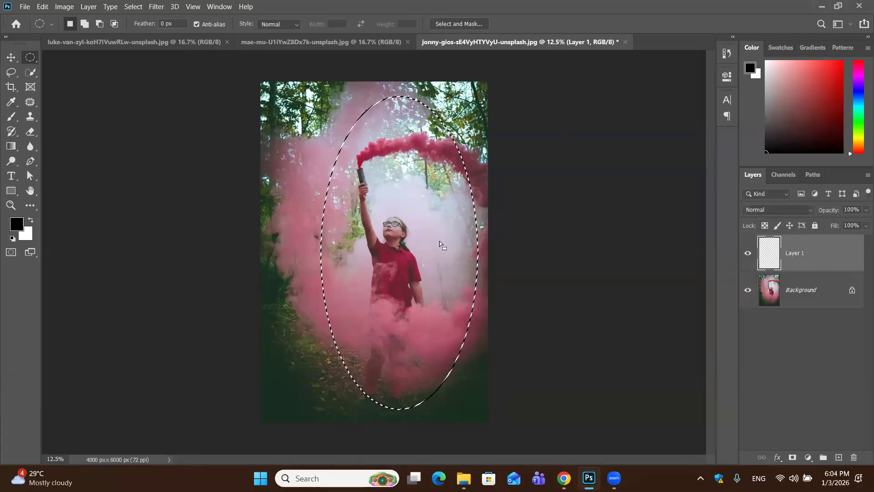
Feather the elliptical selection around the girl with a radius of 450 pixels
right_click(381, 170)
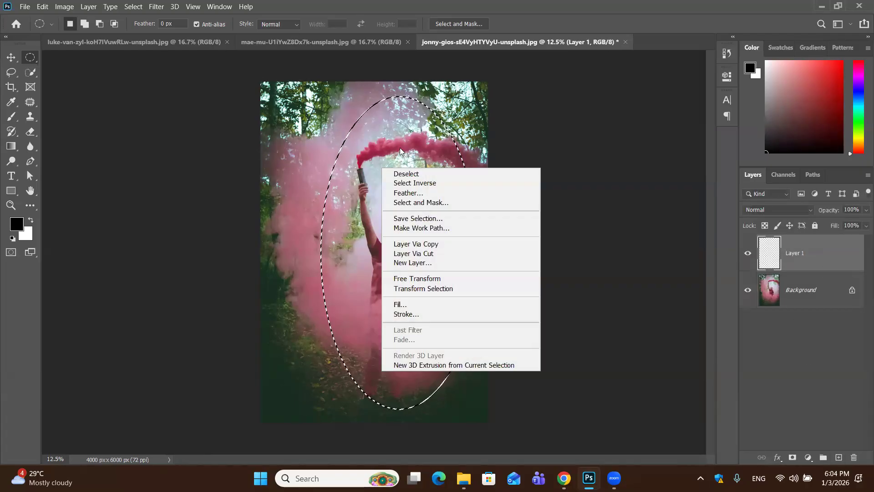
click(480, 82)
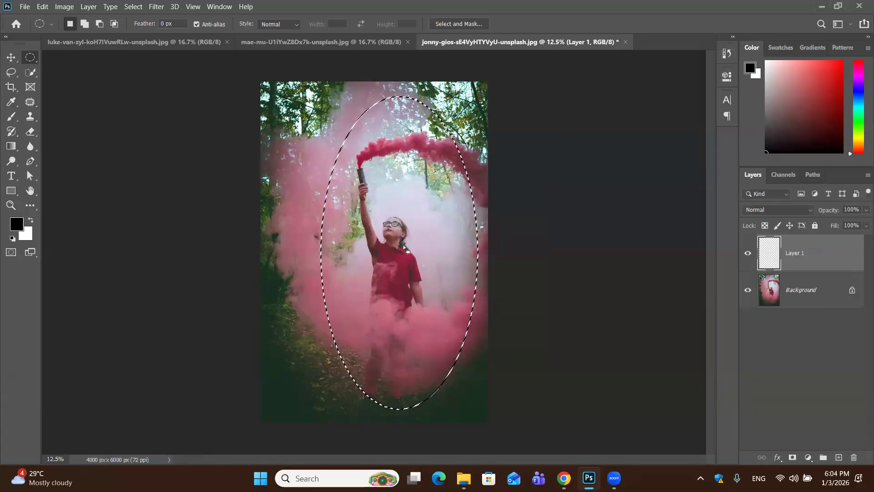
right_click(405, 243)
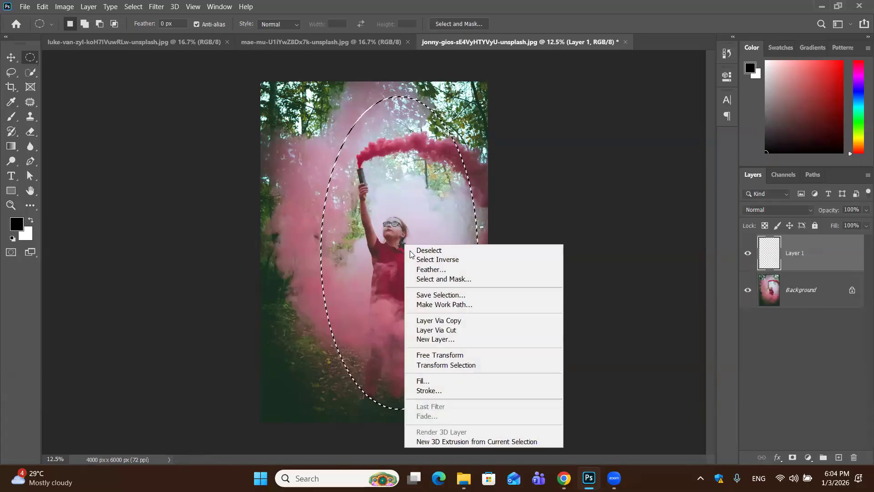
click(433, 269)
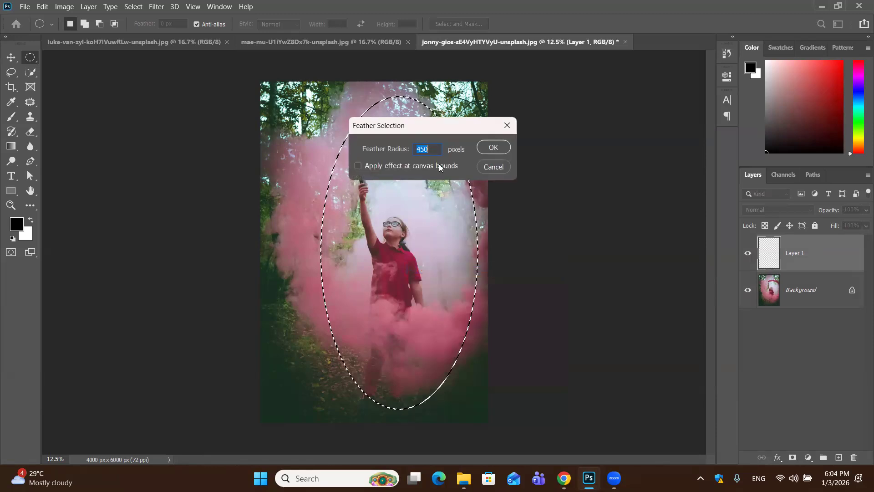
click(493, 147)
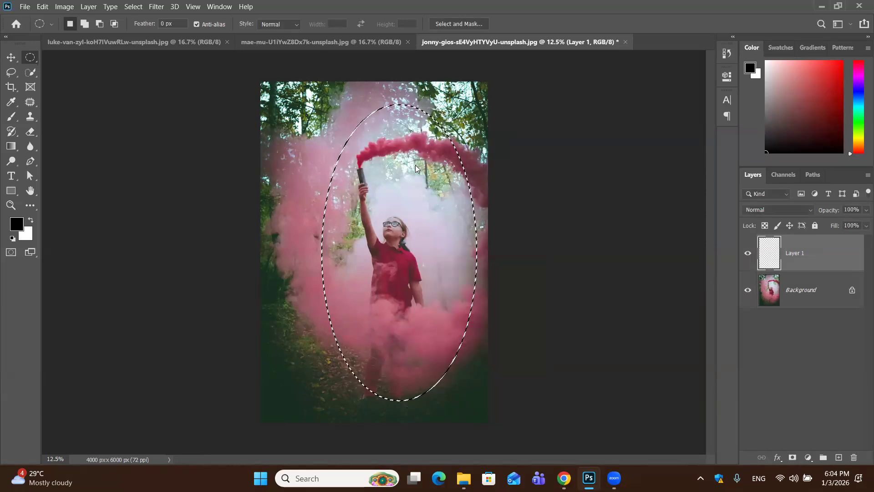
Invert the feathered selection, fill it with the white background color on Layer 1, and deselect
right_click(416, 166)
click(449, 181)
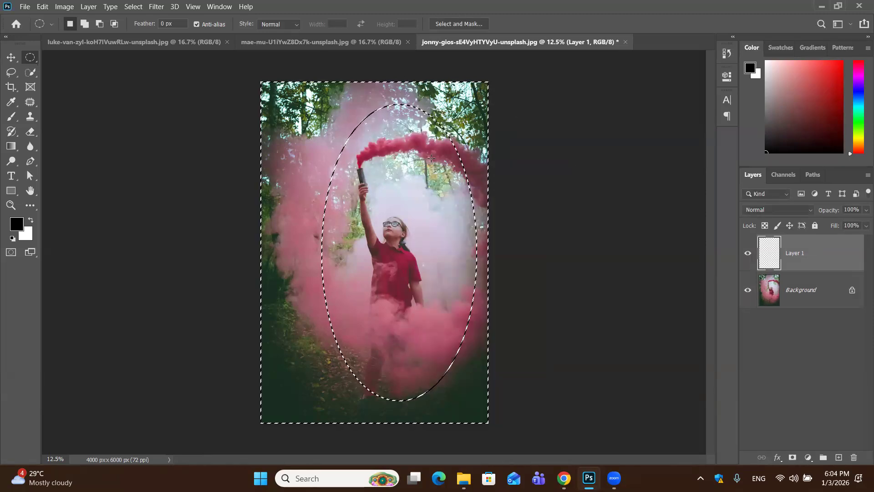
key(ctrl+BackSpace)
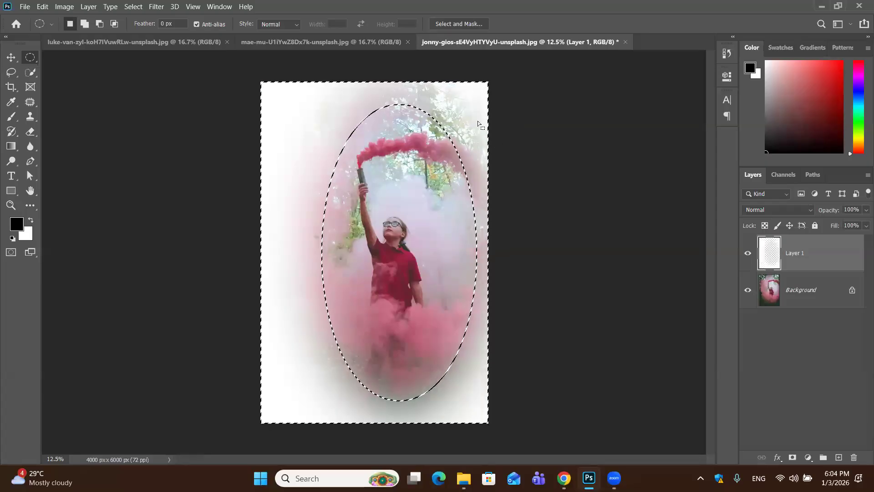
drag(414, 218, 385, 139)
key(ctrl+d)
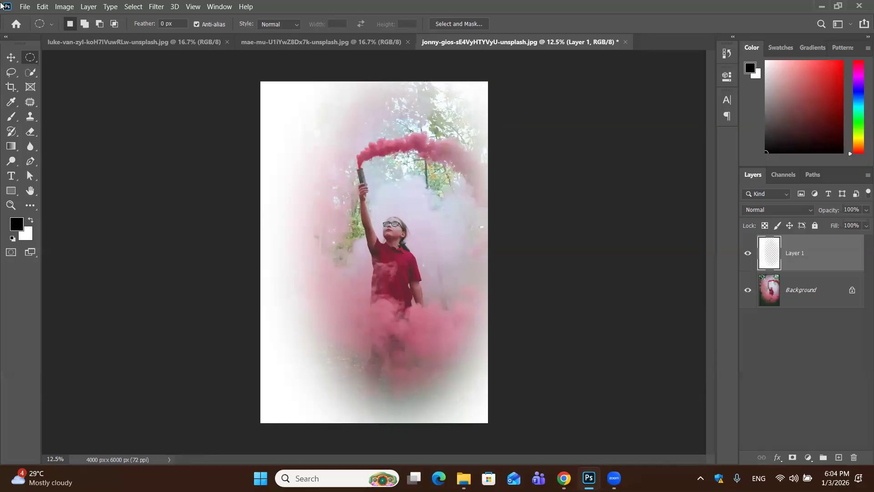
Shift the white vignette on Layer 1 up and to the right over the photo, and delete that layer
click(11, 57)
mouse_move(343, 241)
mouse_down()
mouse_move(369, 195)
mouse_move(431, 271)
mouse_move(327, 272)
mouse_move(352, 209)
mouse_move(310, 293)
mouse_move(262, 235)
mouse_move(326, 228)
mouse_move(267, 284)
mouse_move(292, 255)
mouse_move(332, 262)
mouse_move(329, 232)
mouse_move(354, 227)
mouse_up()
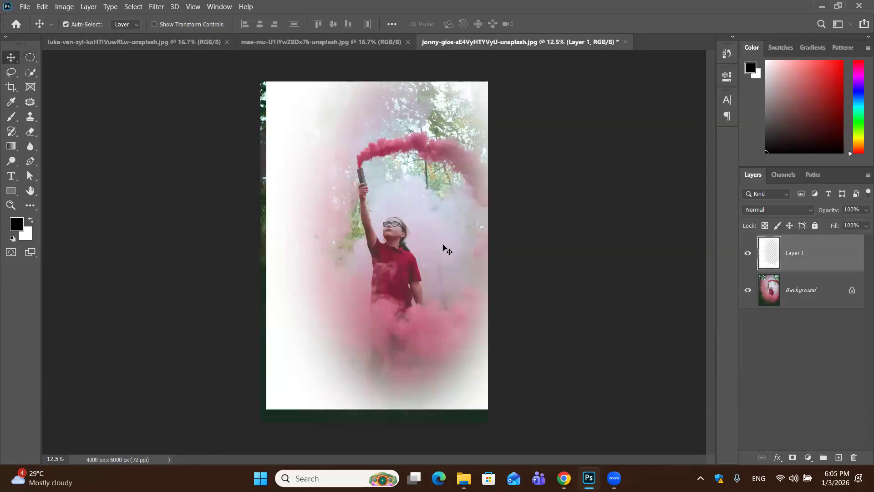
drag(839, 278, 855, 459)
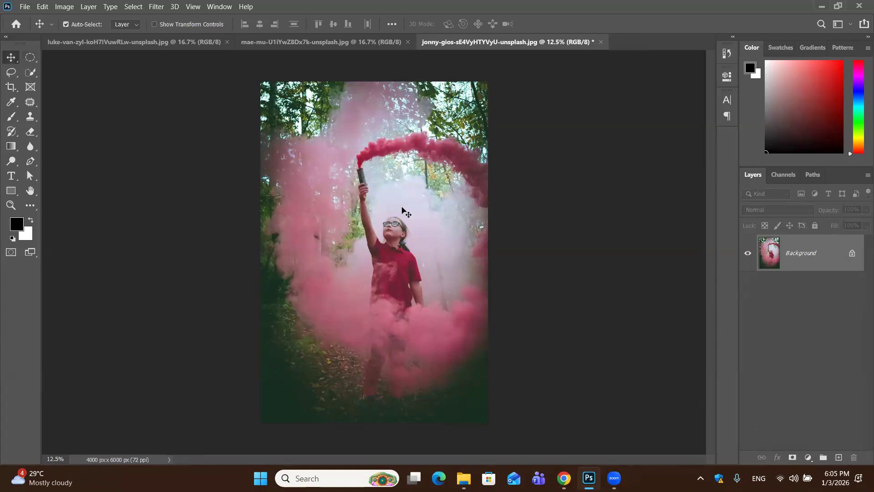
Close the photo of the girl with smoke without saving, and switch to the building photo
click(599, 42)
click(452, 187)
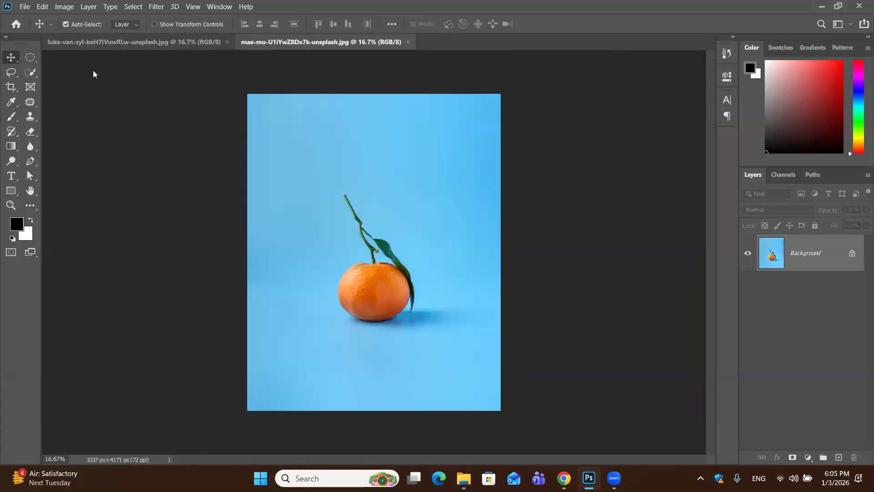
key(ctrl+Tab)
click(15, 77)
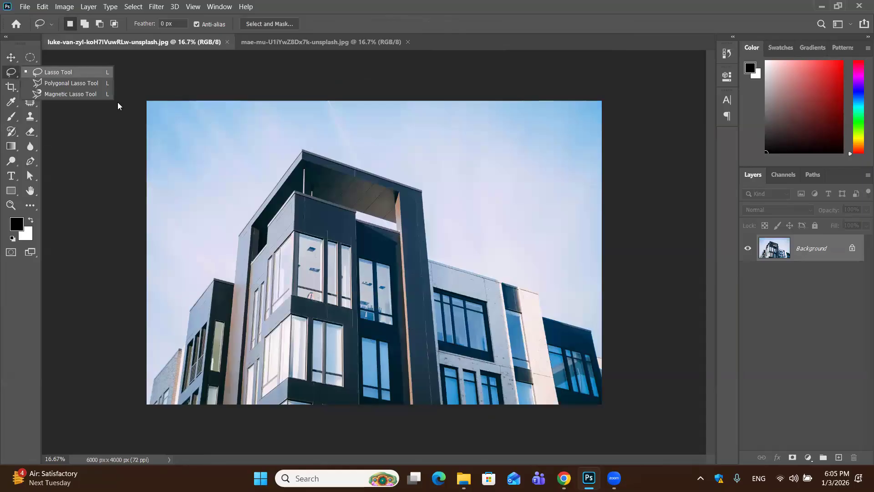
click(73, 123)
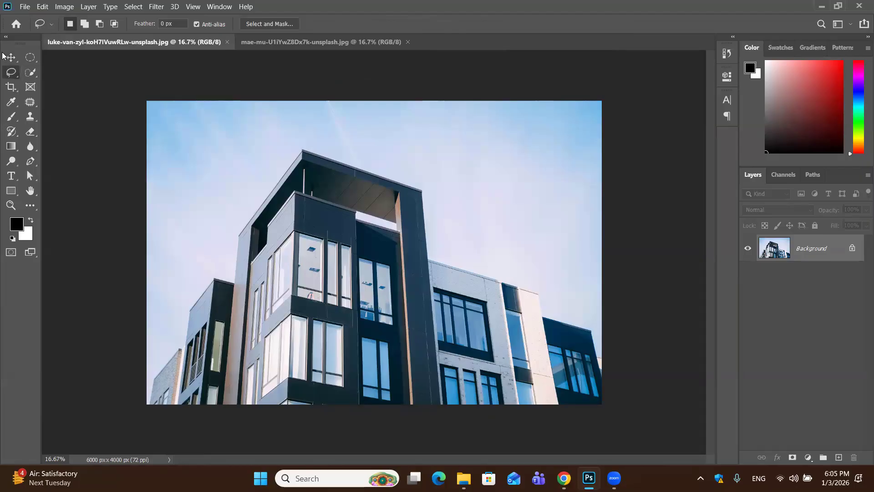
right_click(10, 72)
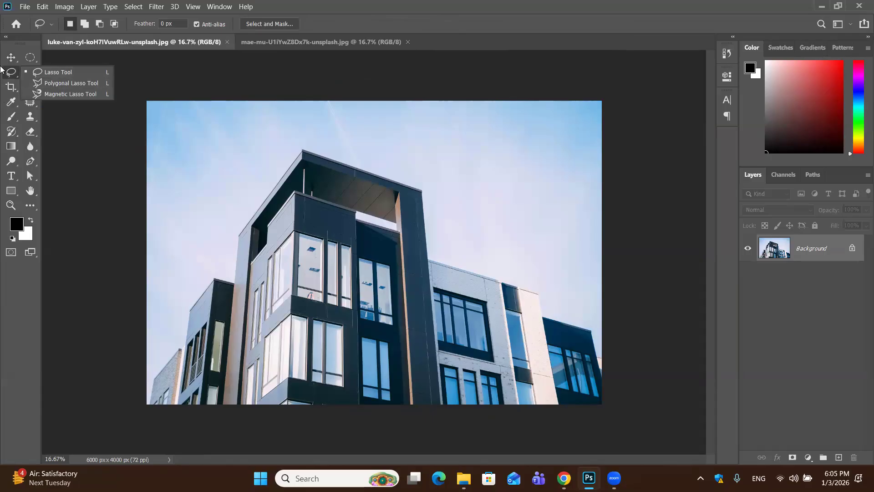
click(11, 55)
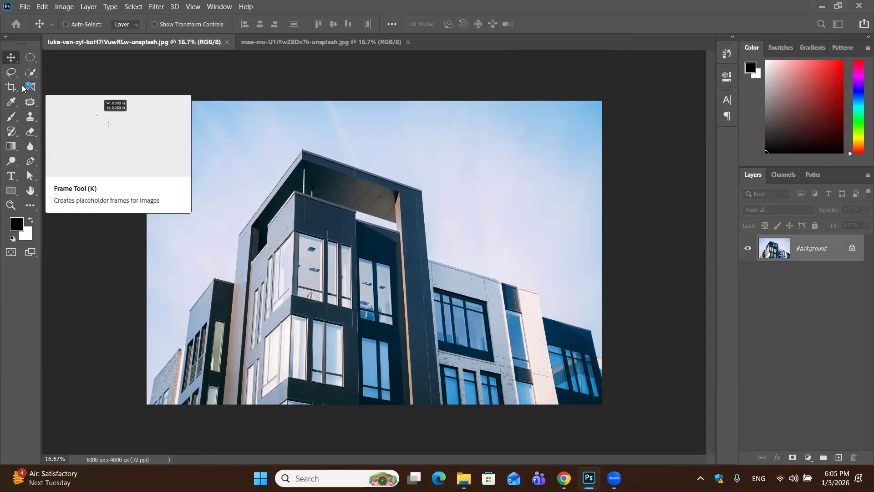
Create a new document from the Default Photoshop Size preset, 7 x 5 in at 300 ppi
key(ctrl+n)
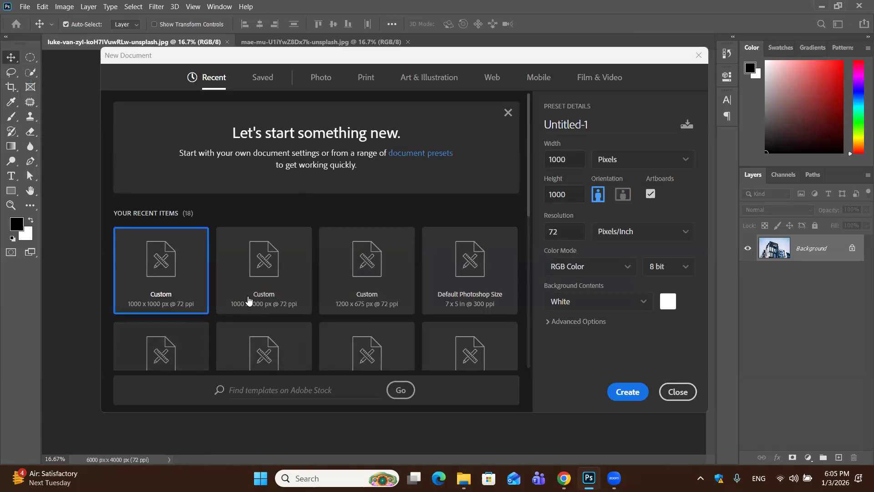
click(423, 299)
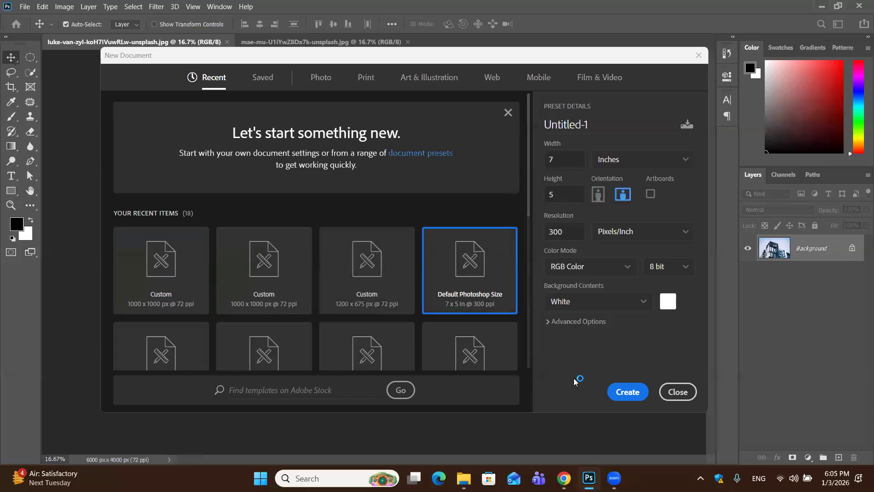
click(629, 397)
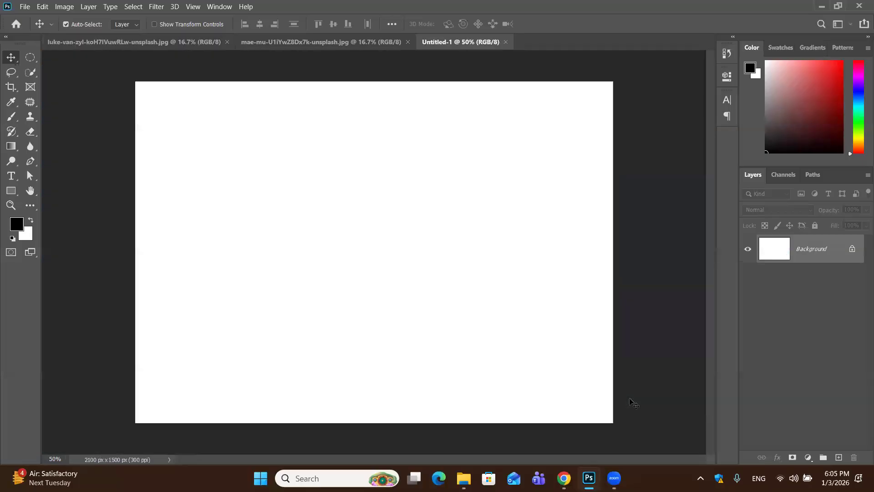
Draw a loose freehand Lasso selection around the orange with its stem and leaf, and deselect it
click(16, 73)
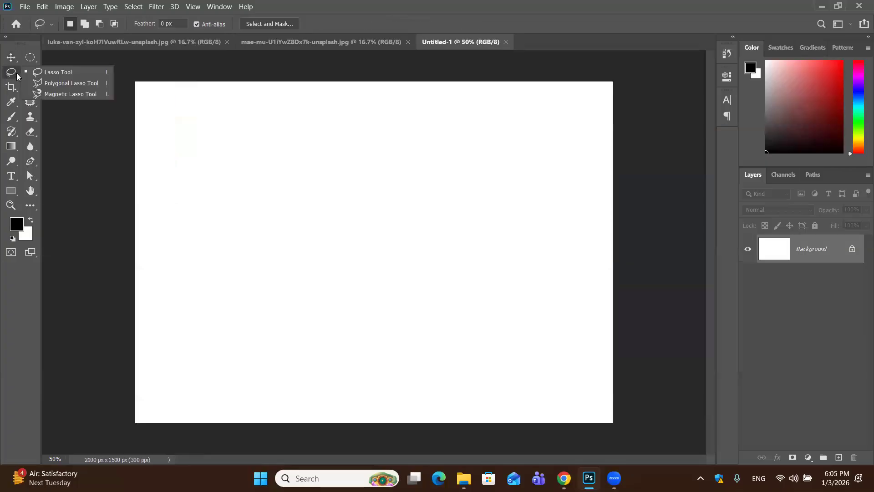
click(51, 68)
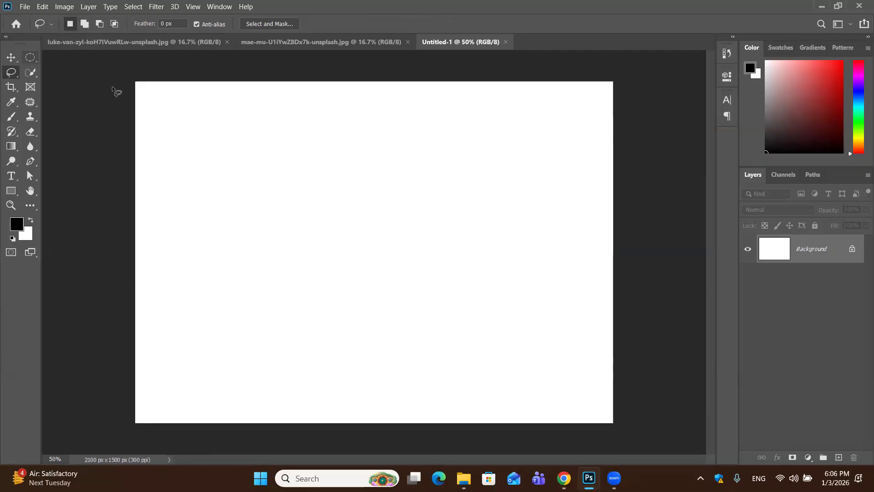
mouse_move(264, 270)
mouse_down()
mouse_move(256, 152)
mouse_move(336, 106)
mouse_move(435, 135)
mouse_move(495, 167)
mouse_move(533, 218)
mouse_move(420, 196)
mouse_move(420, 242)
mouse_move(389, 274)
mouse_move(340, 249)
mouse_move(337, 261)
mouse_move(288, 253)
mouse_move(287, 272)
mouse_move(263, 269)
mouse_up()
key(ctrl+d)
click(289, 39)
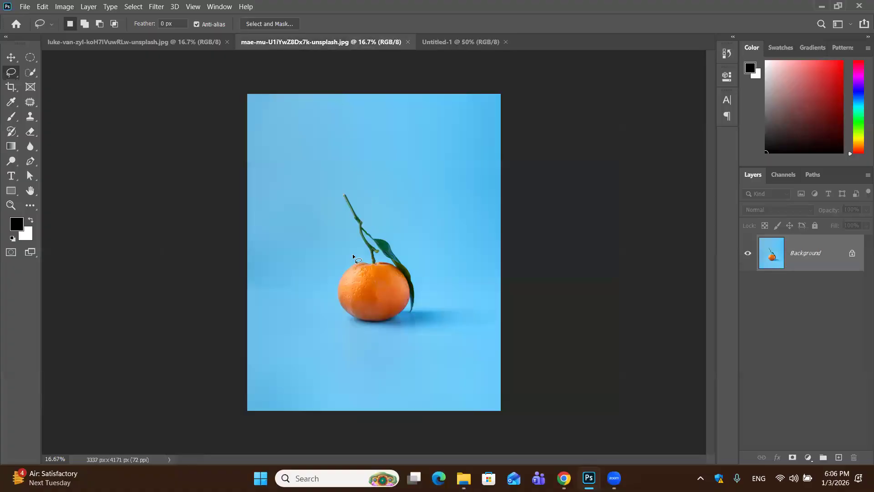
mouse_move(334, 177)
mouse_down()
mouse_move(352, 176)
mouse_move(369, 195)
mouse_up()
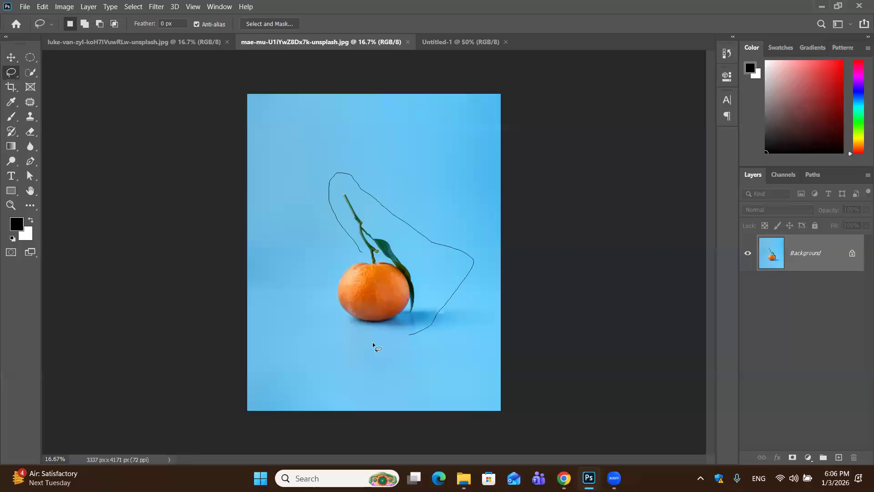
drag(360, 251, 361, 252)
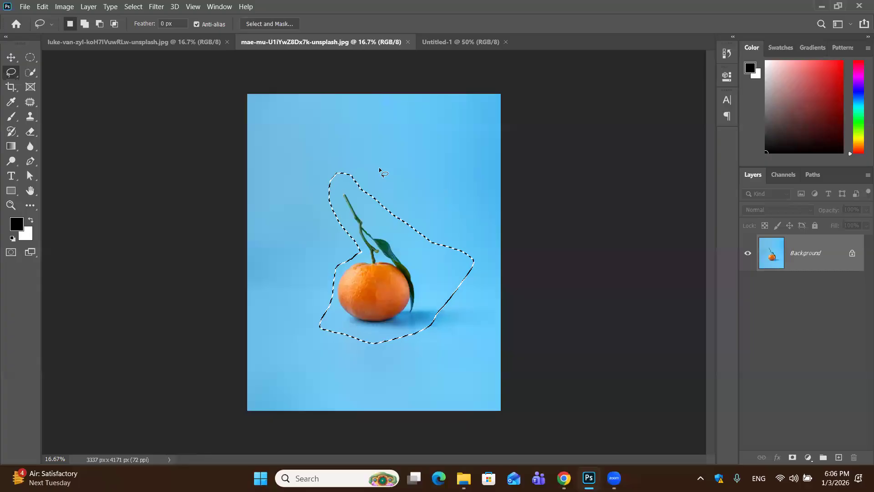
click(111, 219)
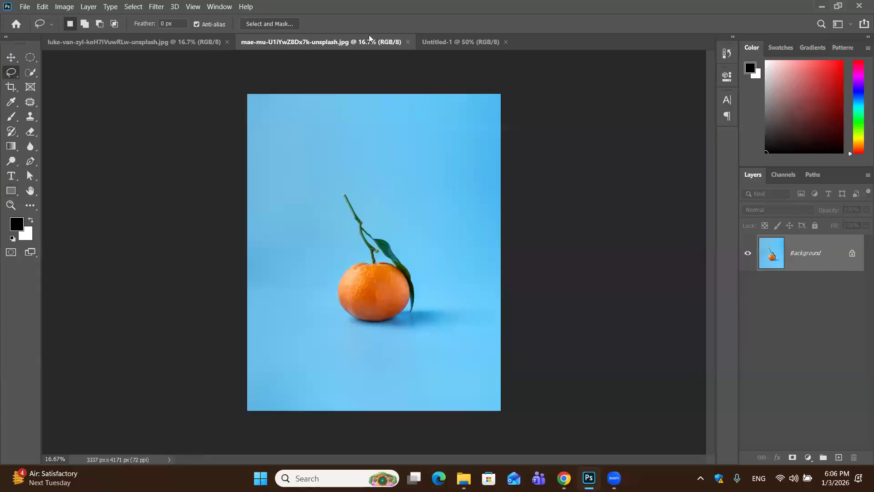
Draw a wavy freehand Lasso selection on the blank Untitled-1 canvas, and deselect it
click(432, 41)
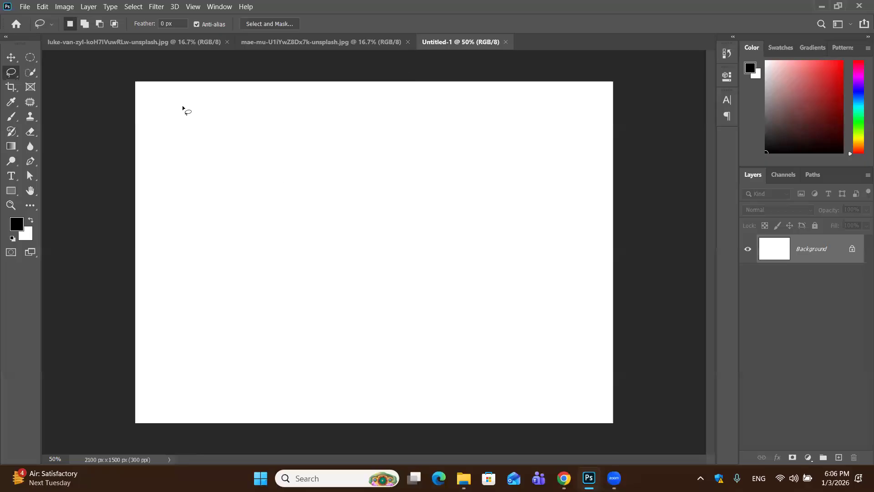
mouse_move(182, 107)
mouse_down()
mouse_move(396, 207)
mouse_move(320, 272)
mouse_move(240, 251)
mouse_move(242, 187)
mouse_move(186, 136)
mouse_move(185, 108)
mouse_up()
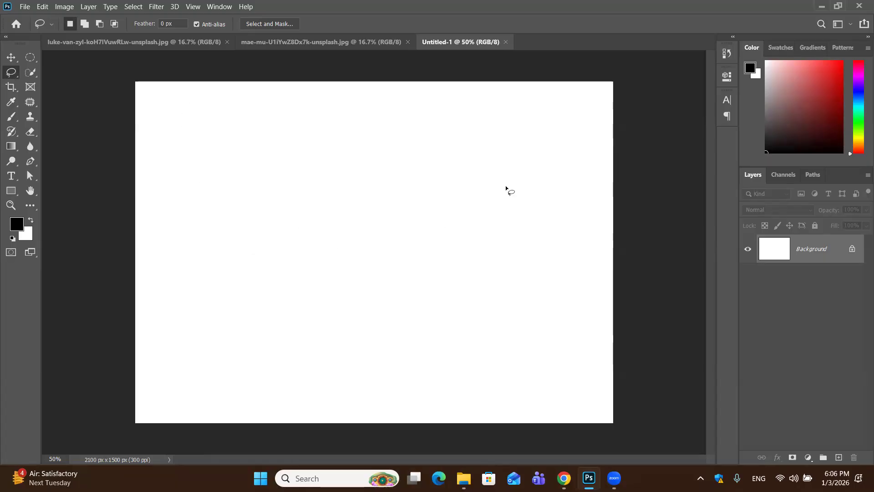
click(428, 250)
Outline a five-cornered shape on the blank canvas with the Polygonal Lasso Tool, and discard the outline
right_click(18, 75)
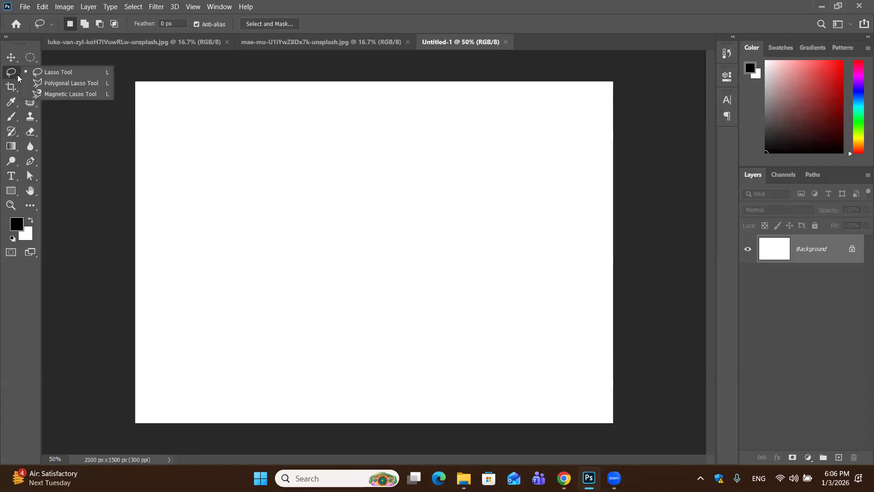
click(58, 84)
click(226, 190)
click(365, 128)
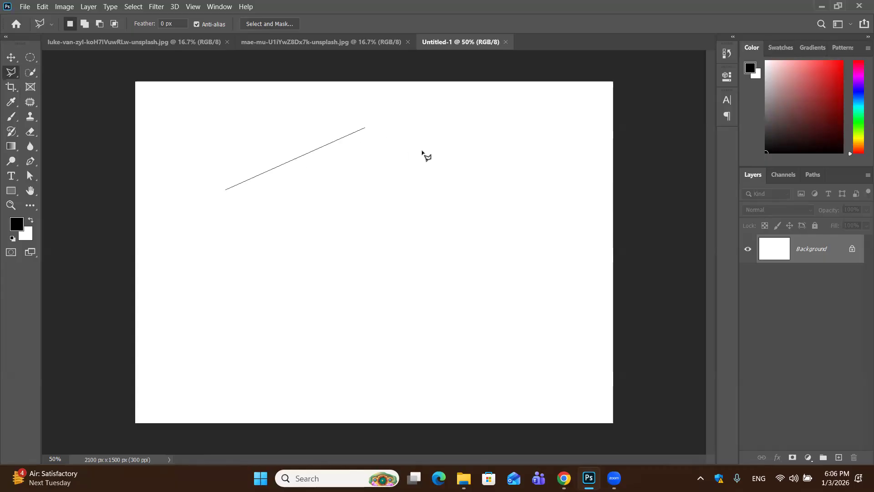
click(545, 184)
click(486, 340)
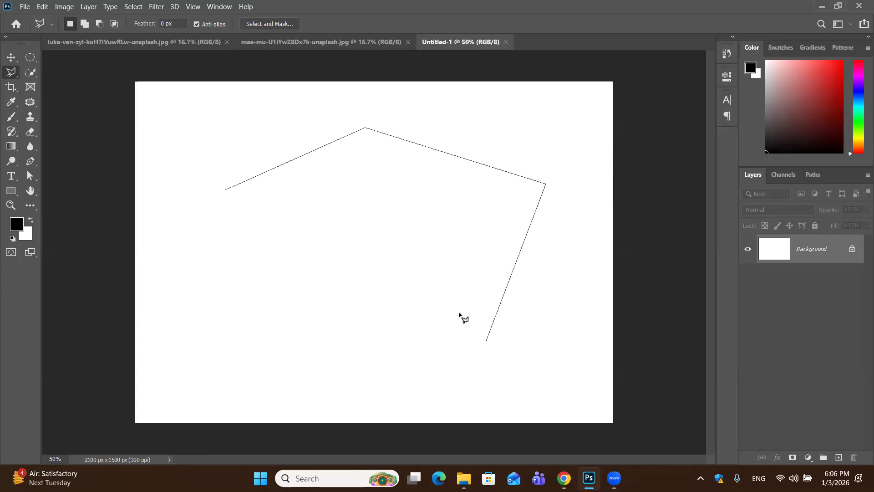
click(411, 264)
click(227, 192)
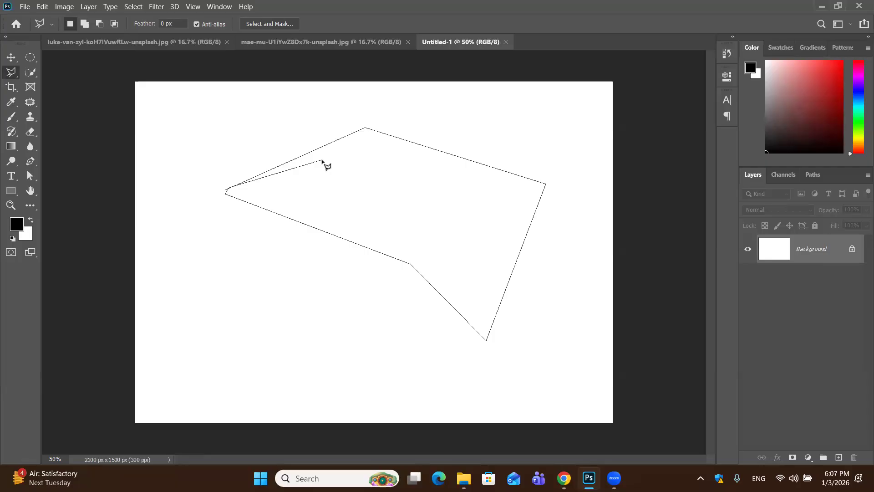
key(Escape)
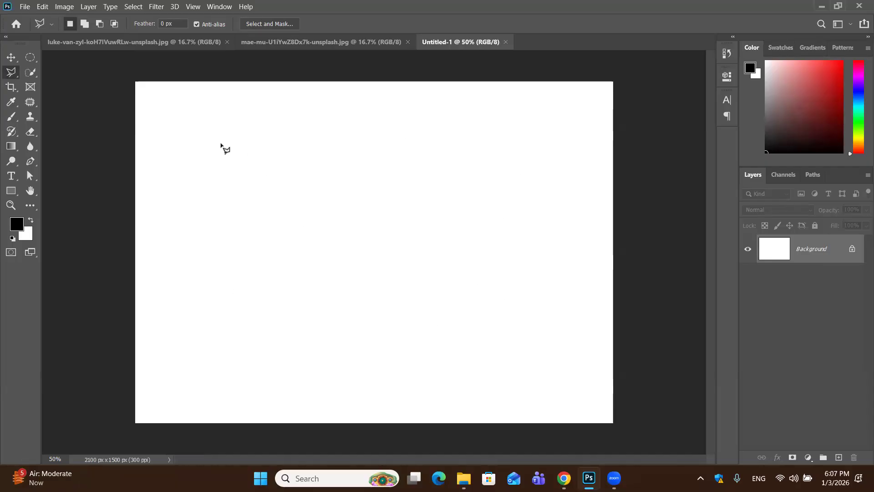
Place straight Polygonal Lasso segments that retrace one edge and return to the starting corner, and discard the outline
click(244, 107)
click(484, 143)
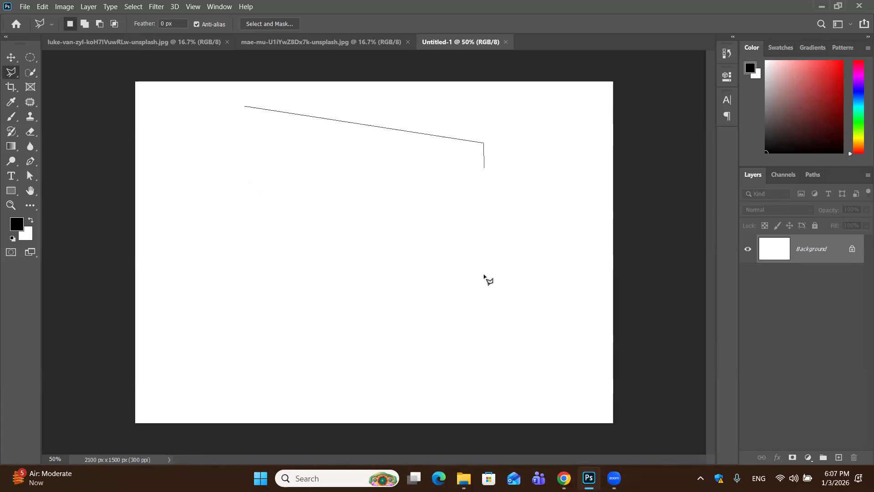
click(495, 377)
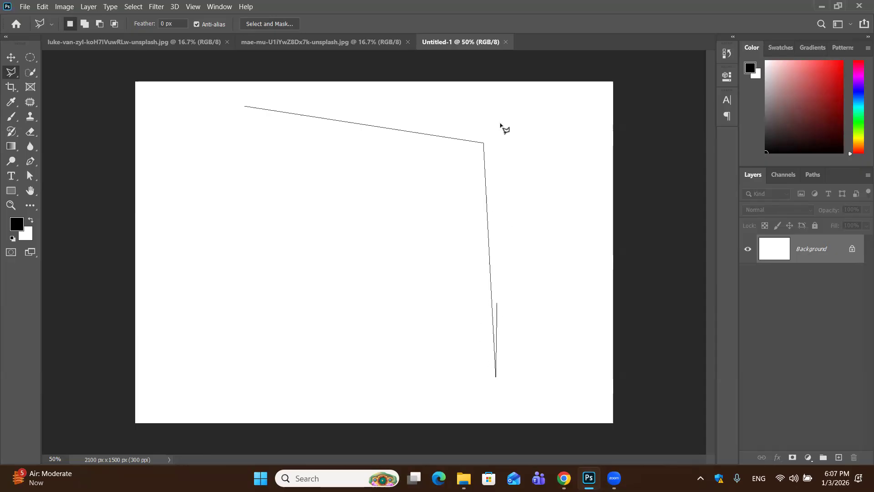
click(484, 143)
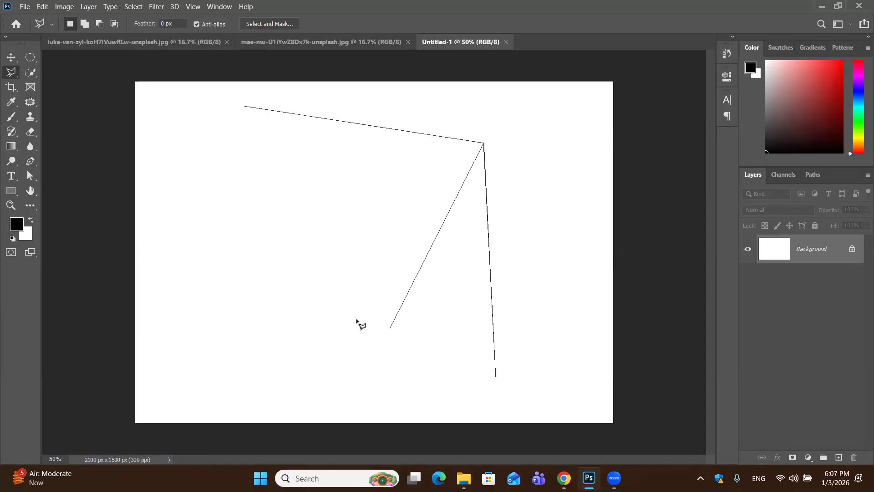
click(345, 302)
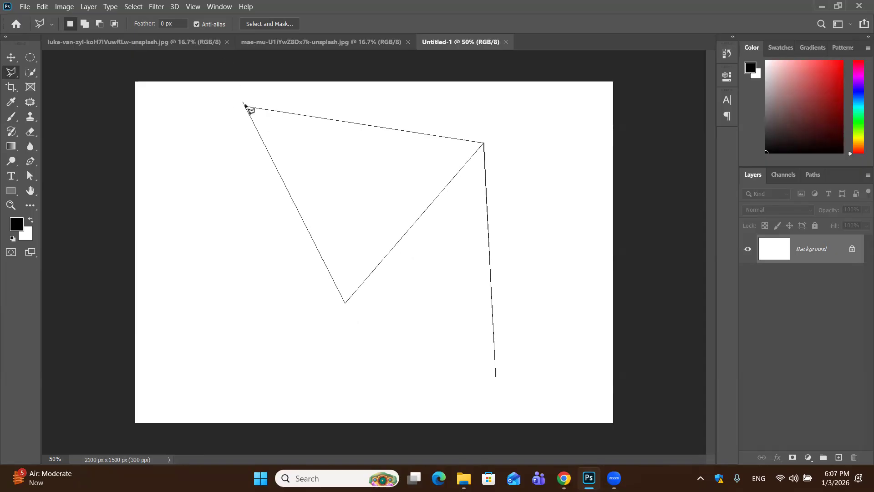
click(245, 105)
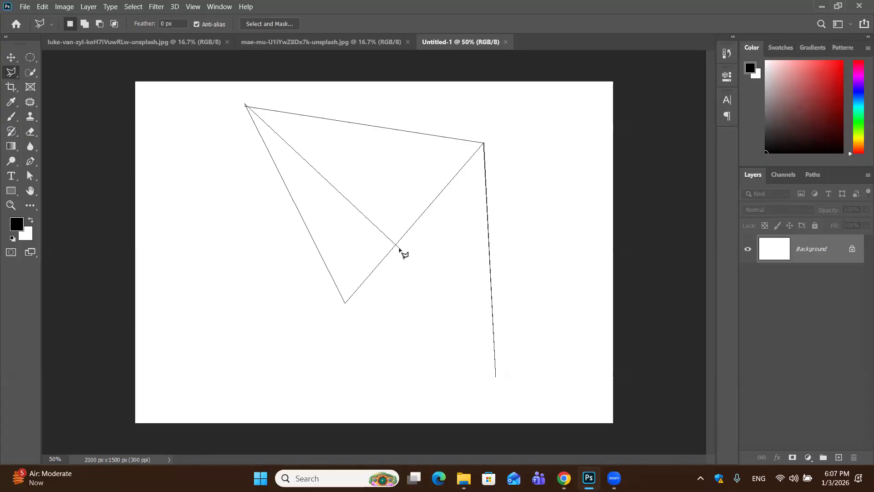
key(Escape)
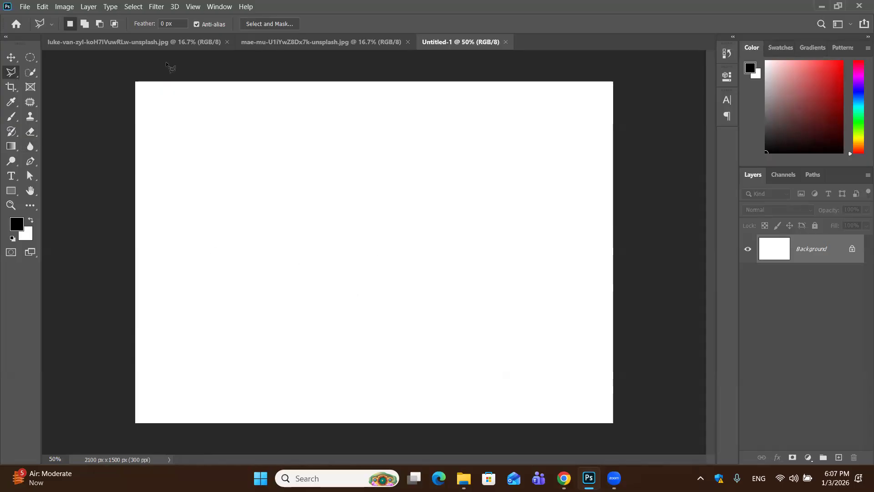
In the building photo, start a Polygonal Lasso outline at the lower-left corner and trace the low wings' rooflines up to the tall tower
click(121, 46)
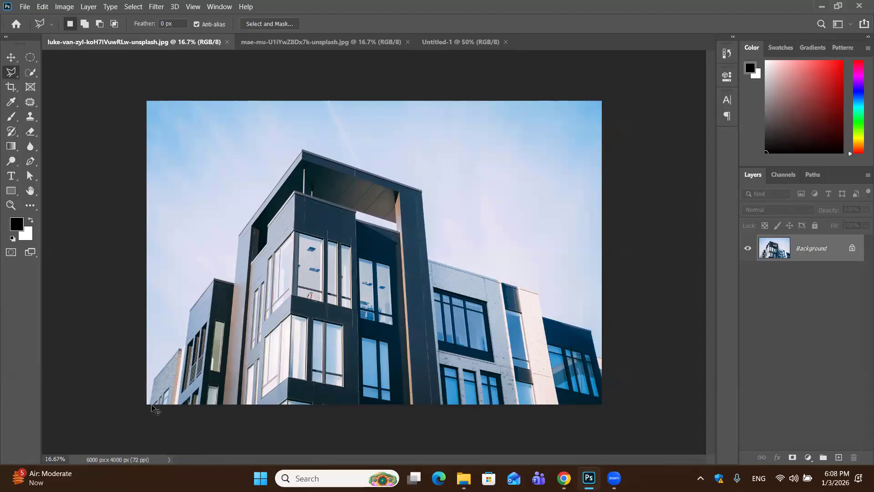
key(ctrl+plus)
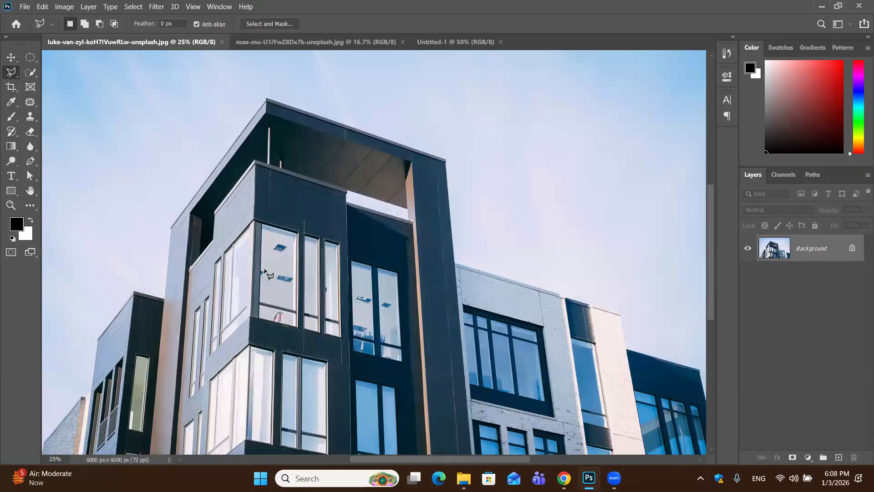
key(space)
drag(315, 232, 286, 222)
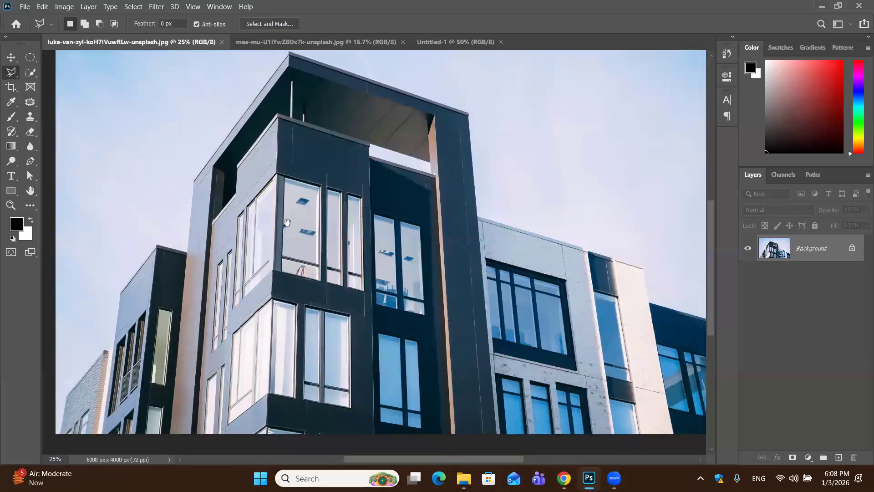
drag(289, 268, 380, 258)
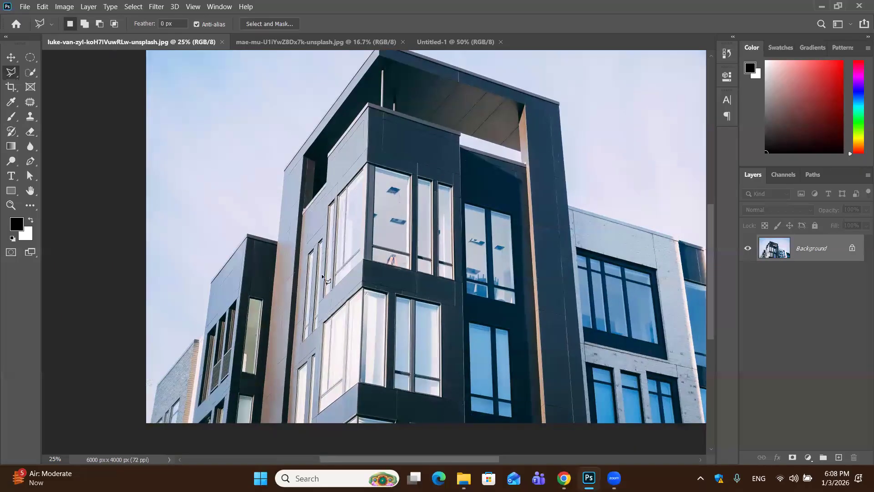
click(151, 422)
click(156, 383)
click(198, 339)
click(211, 282)
click(248, 235)
click(277, 243)
Continue the Polygonal Lasso outline up the tall tower's left roofline to its peak and across to the roof's right corner
click(285, 169)
key(space)
drag(363, 65, 365, 119)
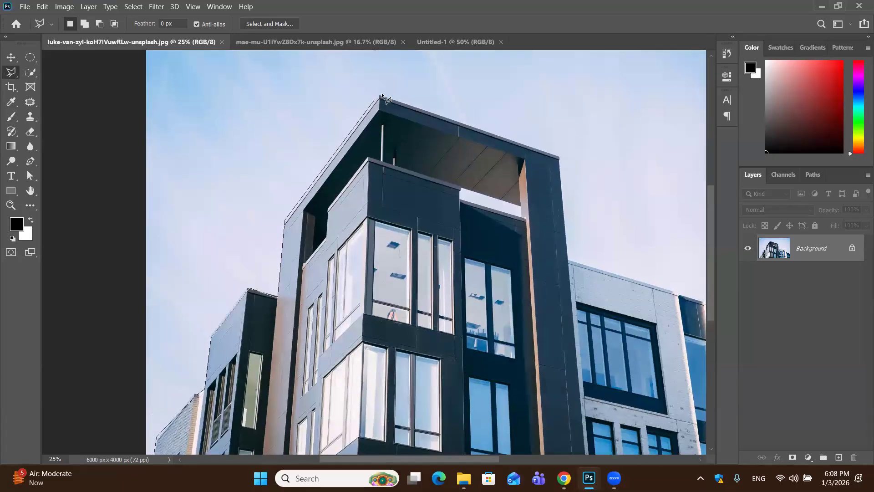
click(381, 95)
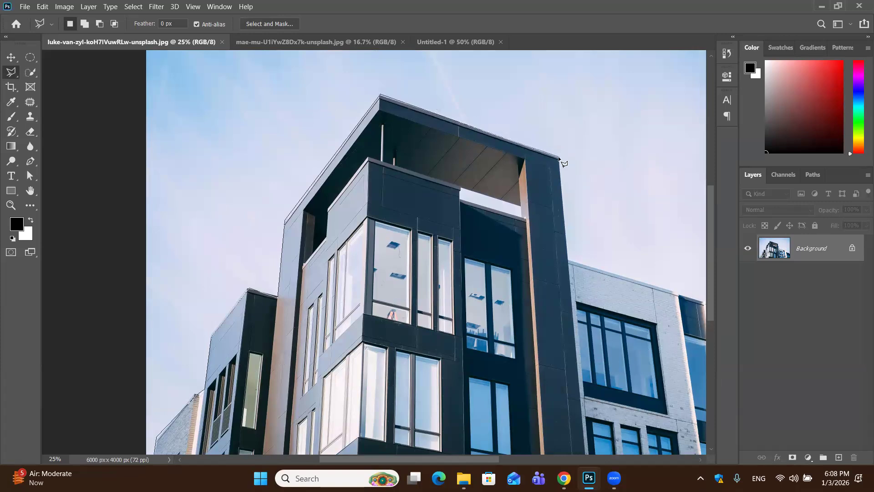
click(559, 158)
Trace the tower's right side and the right wings' rooflines, and close the selection along the photo's lower edge at the starting corner
key(space)
mouse_move(567, 261)
mouse_down()
mouse_move(499, 215)
mouse_move(343, 225)
mouse_move(352, 217)
mouse_up()
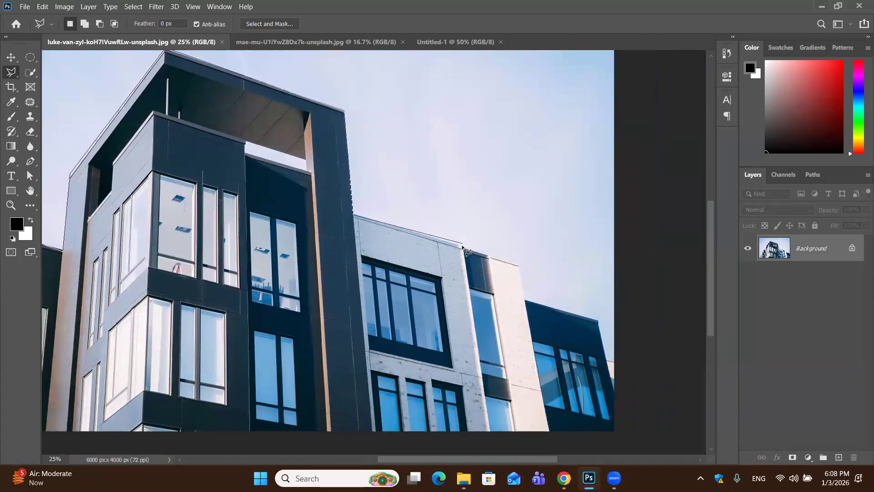
click(521, 266)
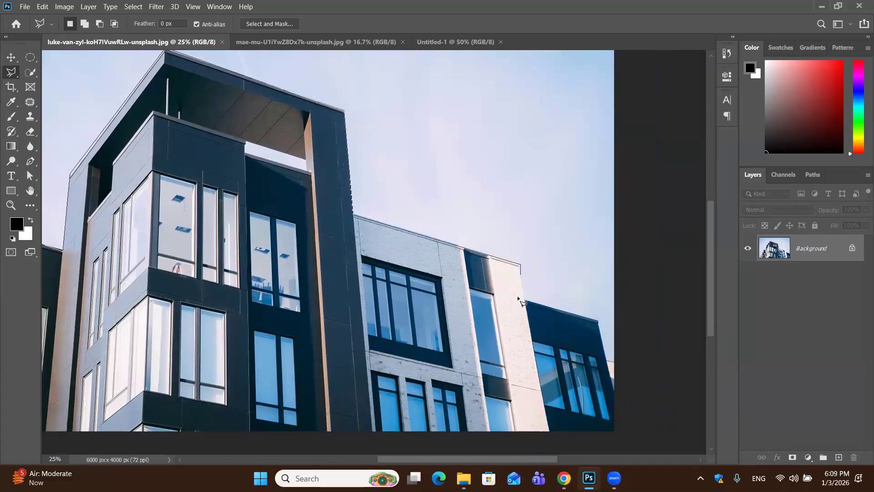
click(523, 298)
click(599, 323)
click(621, 438)
key(ctrl+minus)
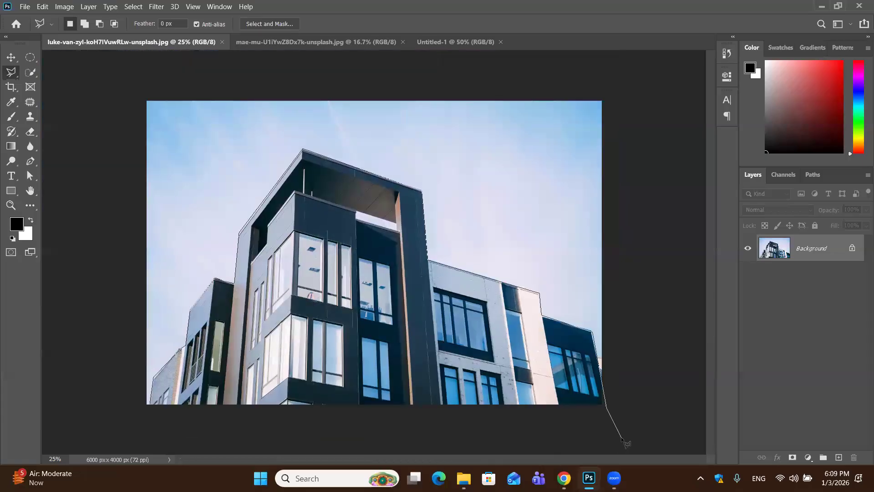
key(ctrl+minus)
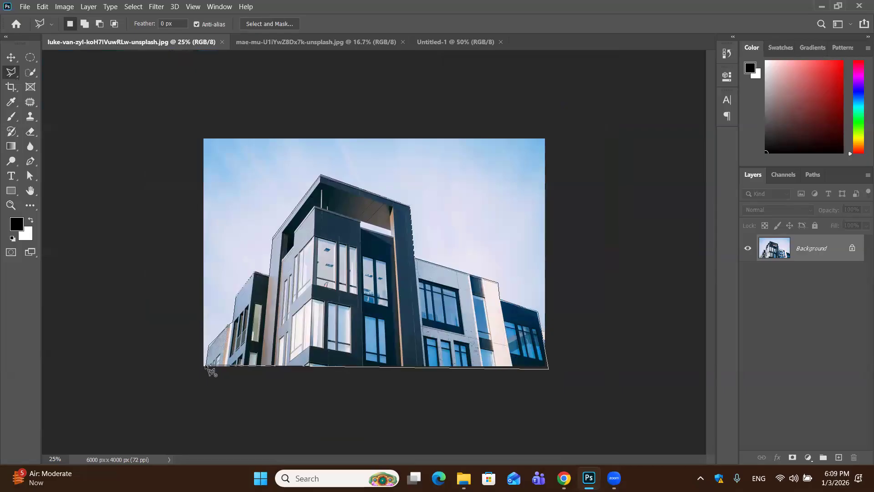
click(211, 367)
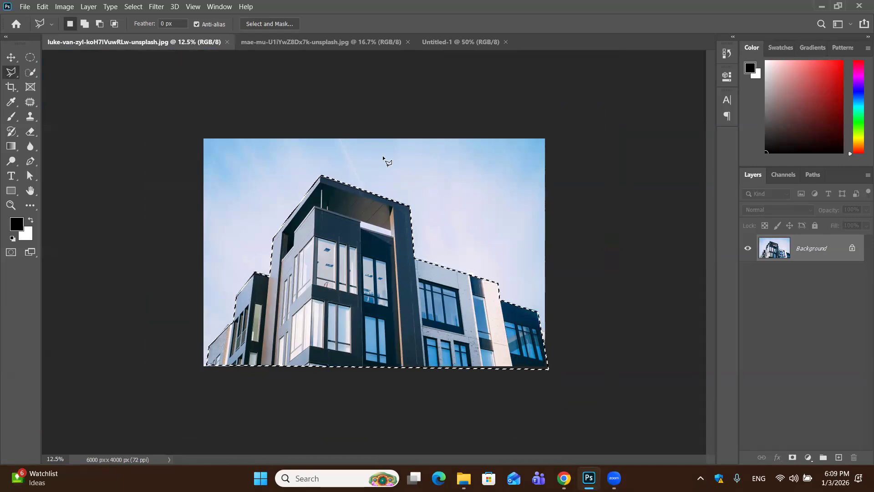
Copy the selected building to a new layer with Layer Via Copy, and hide the Background layer
right_click(324, 192)
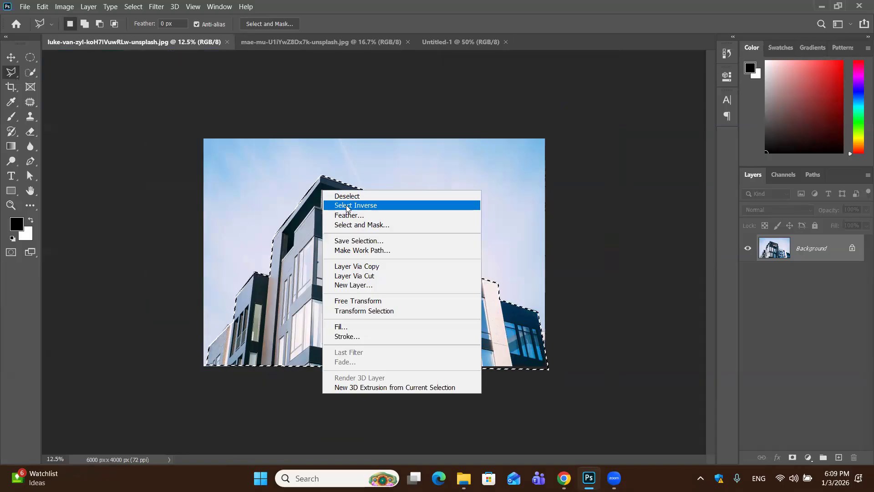
click(381, 267)
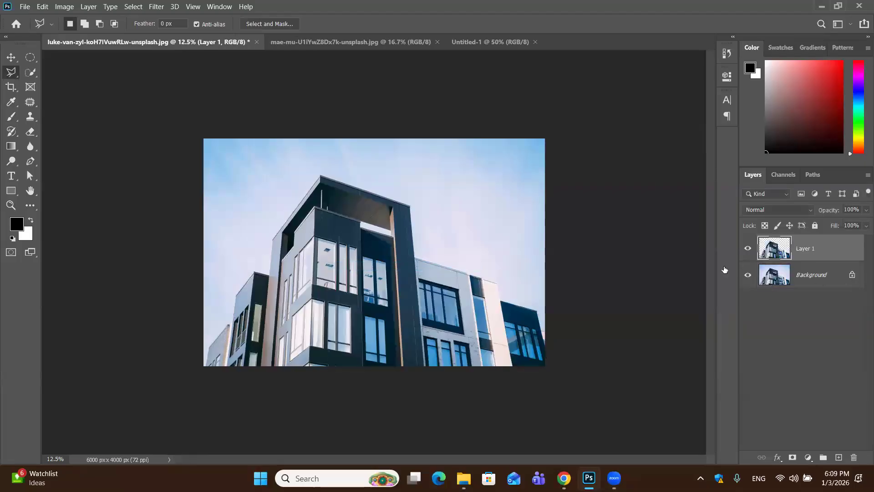
click(749, 275)
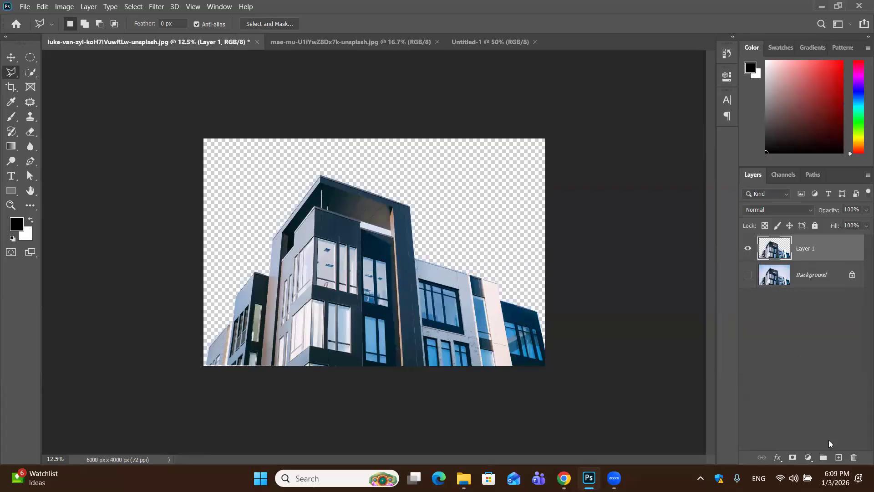
Add a new layer, fill it with bright blue 09c0f5 as the foreground colour, and place it beneath the building cutout
click(838, 457)
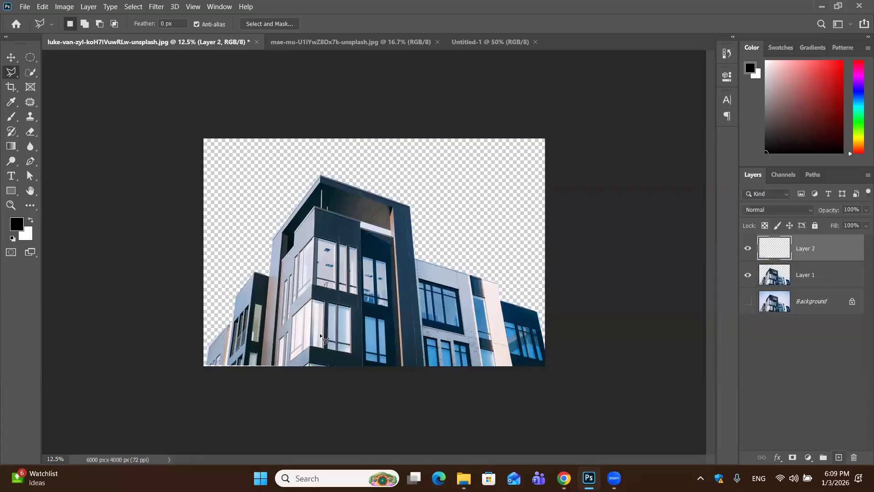
click(16, 224)
drag(644, 303, 642, 320)
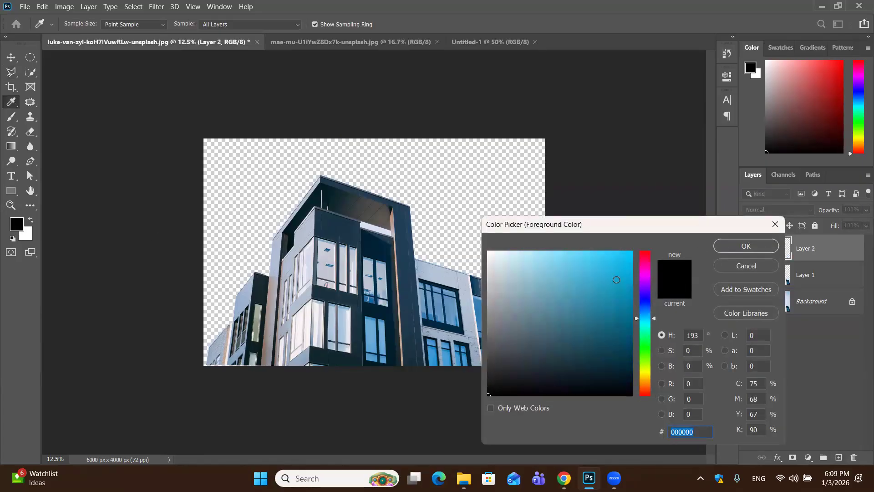
click(627, 257)
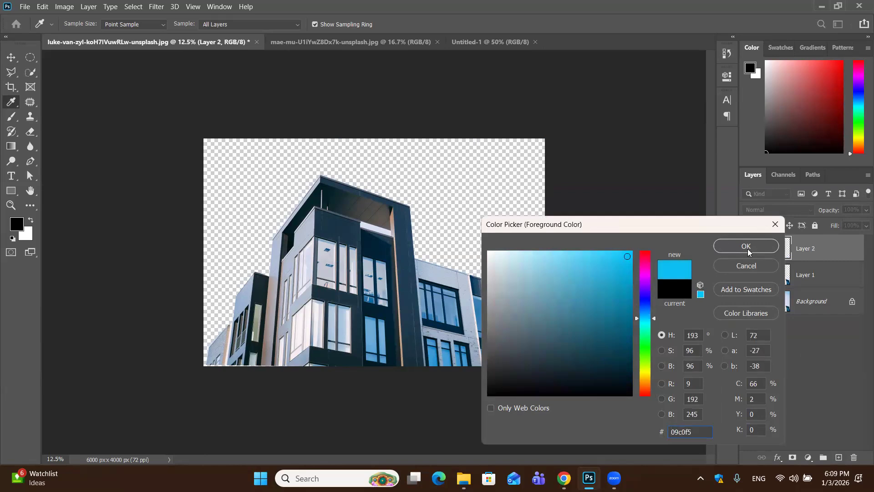
click(747, 247)
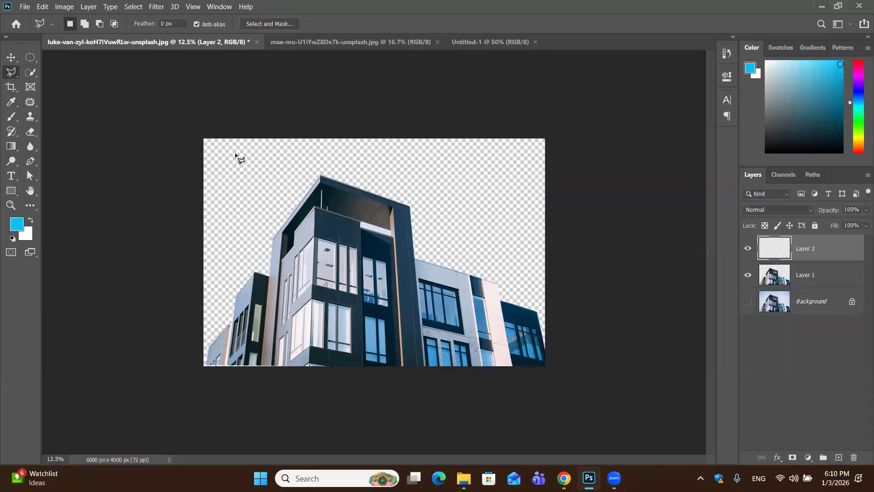
key(alt+BackSpace)
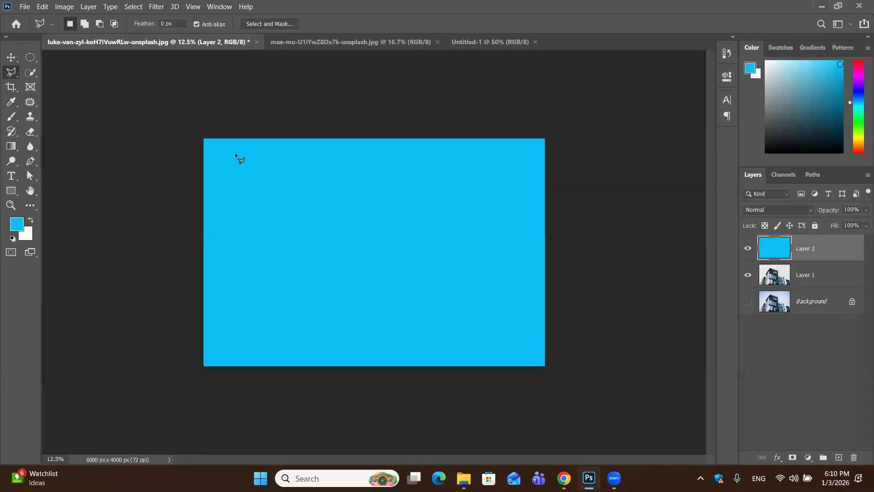
mouse_move(836, 283)
mouse_down()
mouse_move(830, 249)
mouse_move(832, 285)
mouse_up()
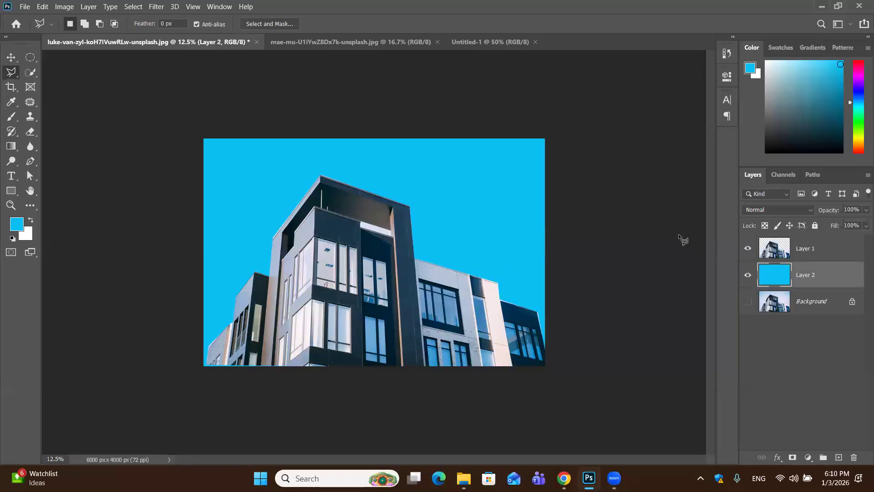
Delete the blue fill layer, and undo back to the active building selection on the Background layer
key(Delete)
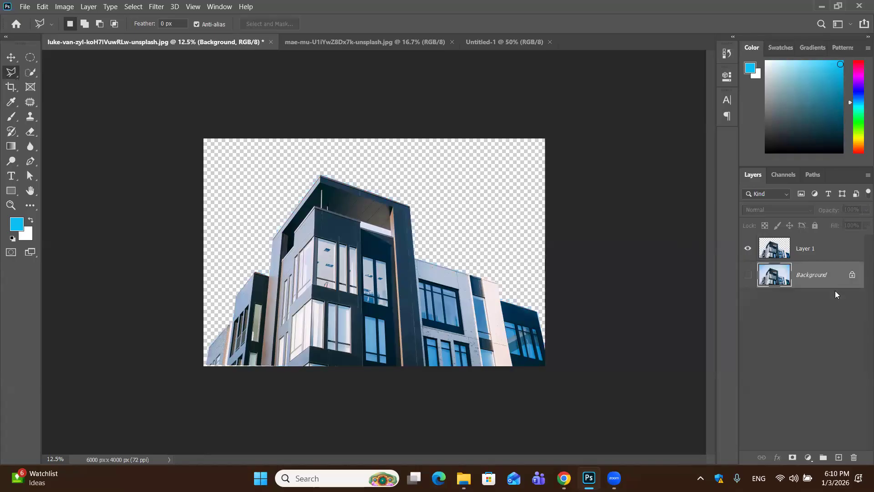
key(ctrl+z)
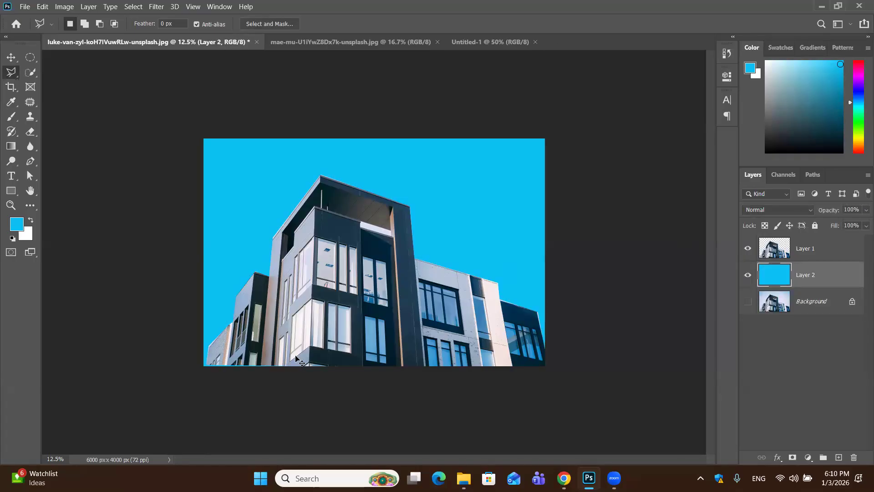
key(ctrl+bracketright)
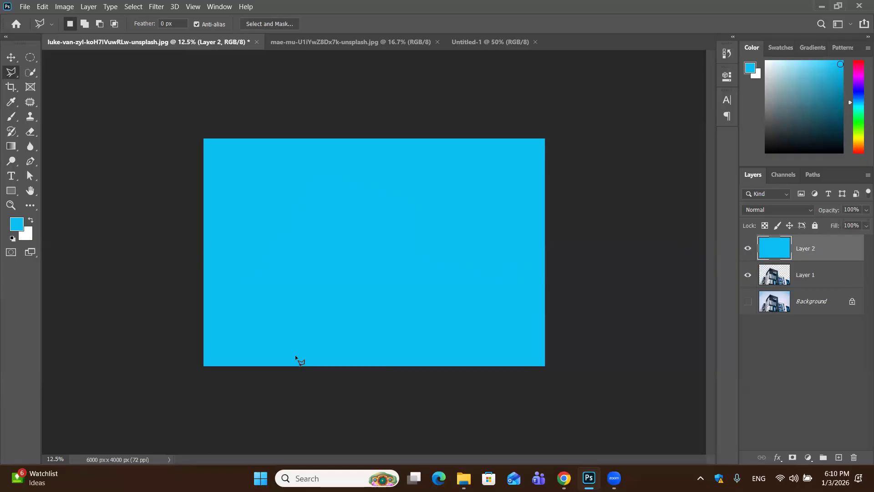
key(Delete)
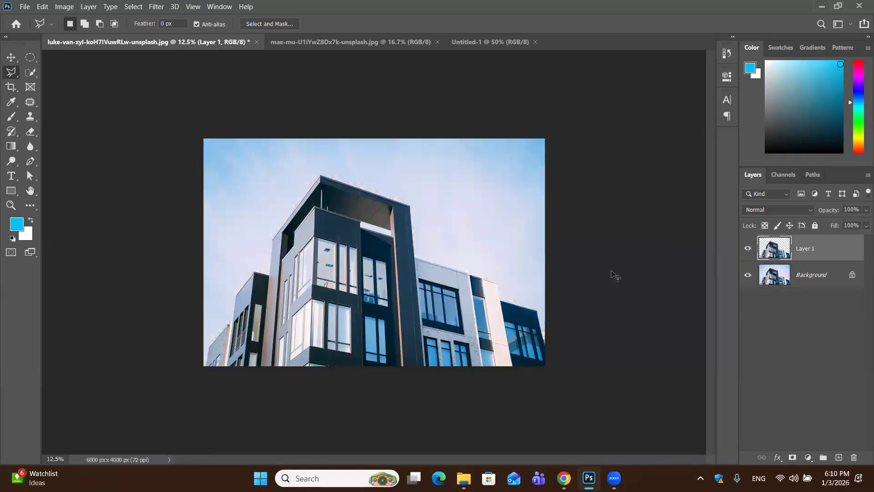
key(ctrl+z)
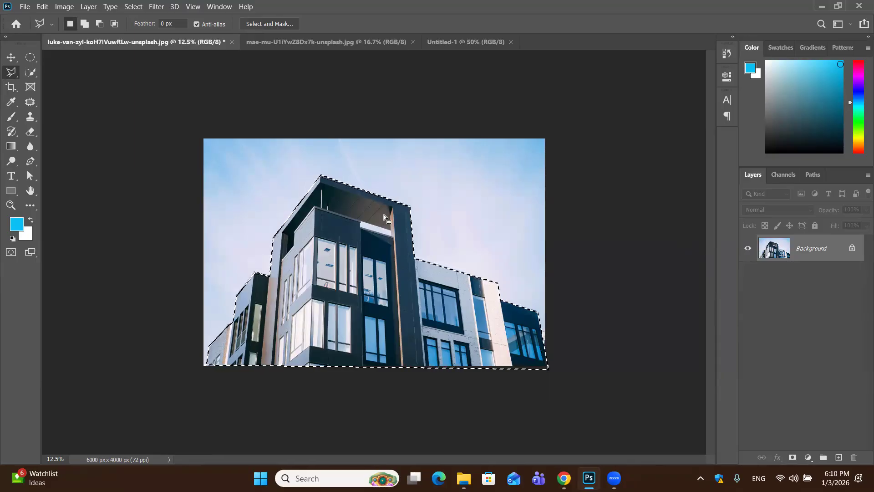
Copy the selected building to a new layer, and check the cutout by hiding and reshowing the Background layer
key(ctrl+j)
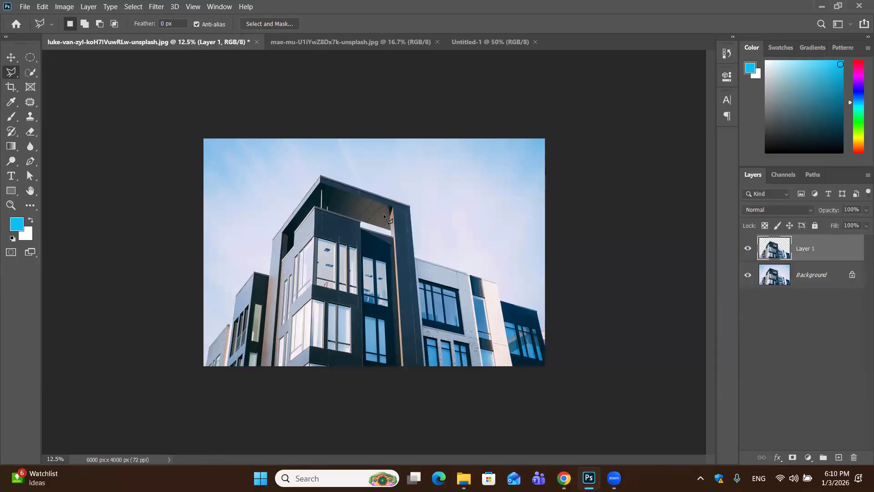
click(751, 279)
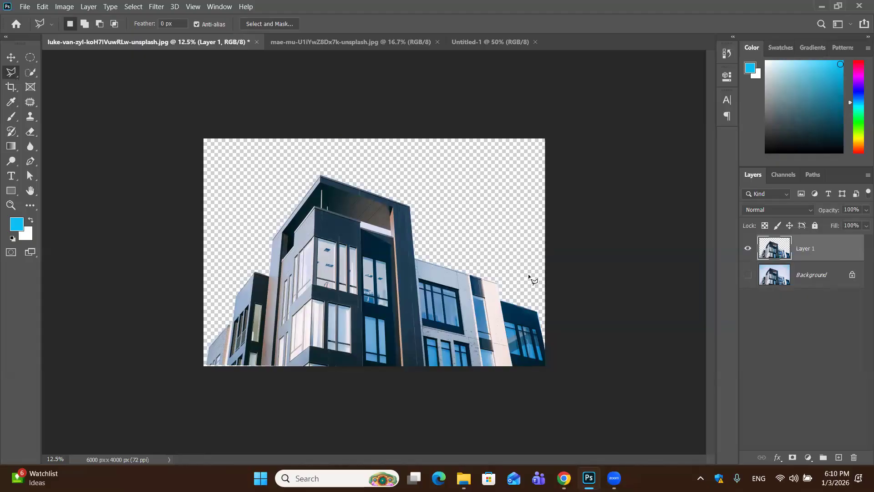
click(749, 275)
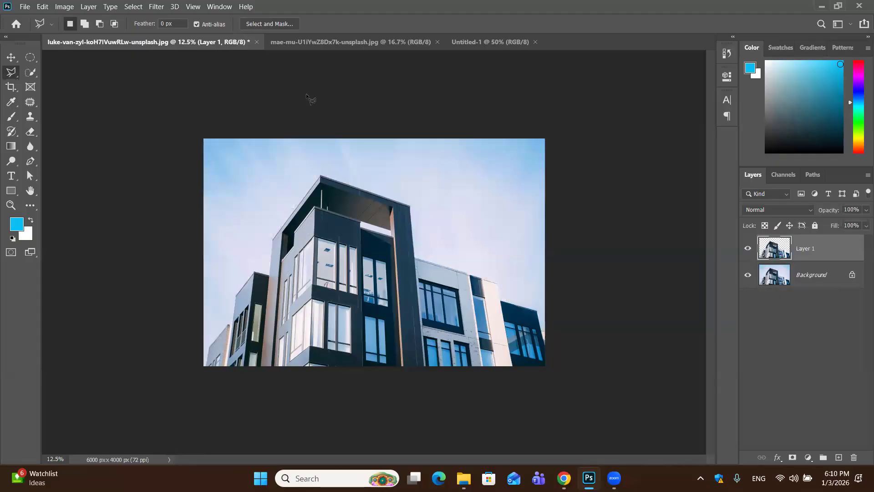
Switch to the Magnetic Lasso Tool, run a trial path across the sky above the building, and discard it
right_click(17, 75)
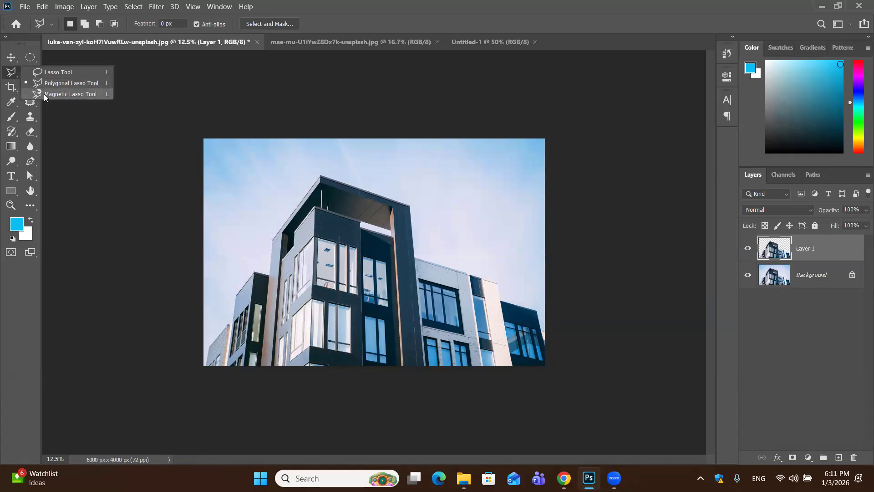
click(64, 94)
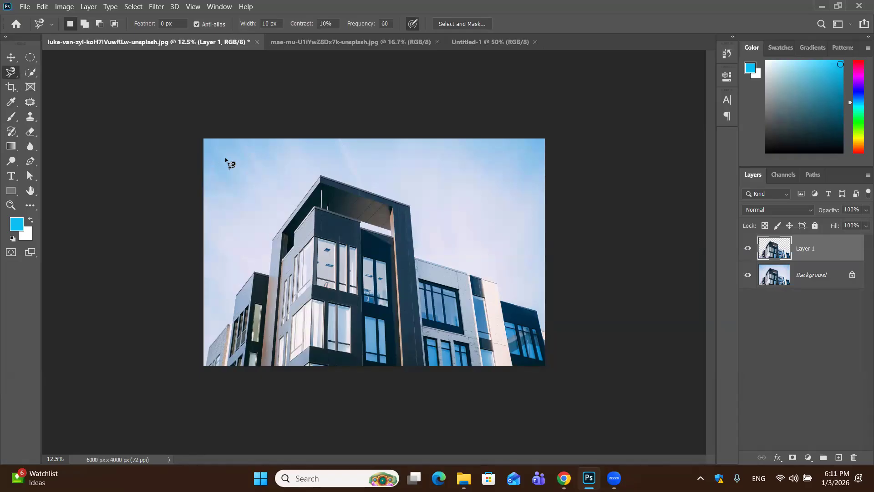
click(220, 160)
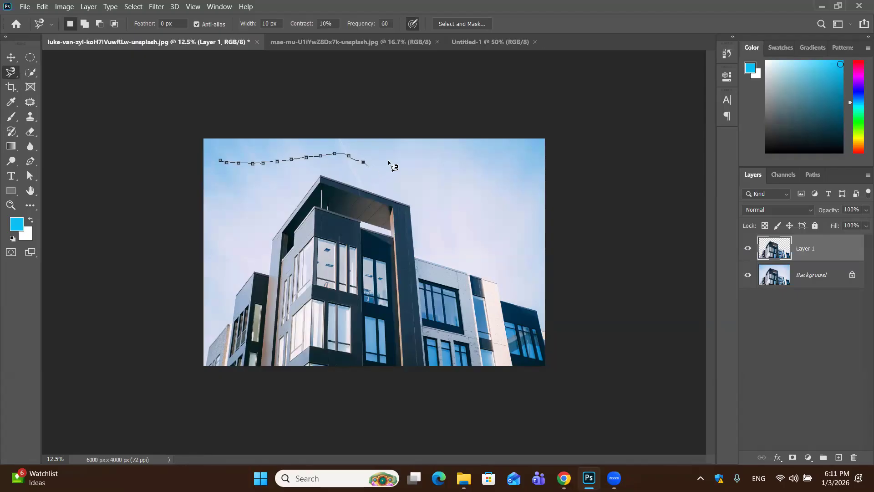
key(Escape)
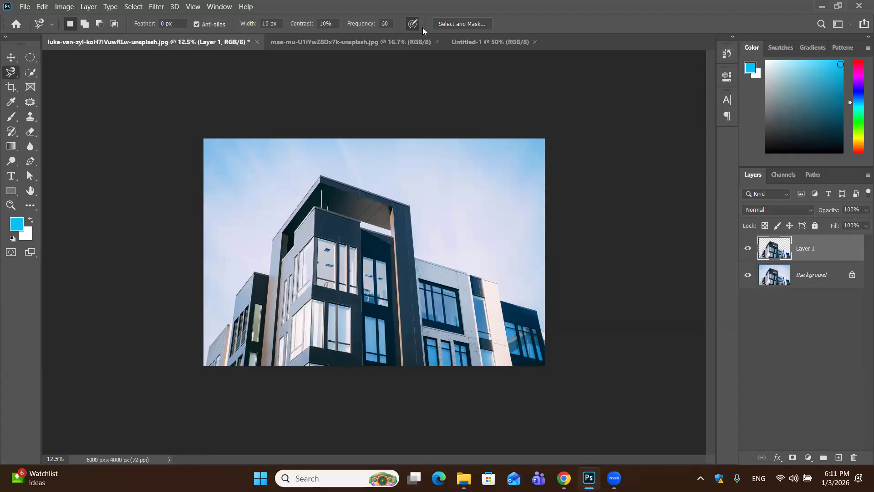
In the orange photo, trace the fruit's left edge from the stem base with the Magnetic Lasso Tool, and discard the outline
click(410, 43)
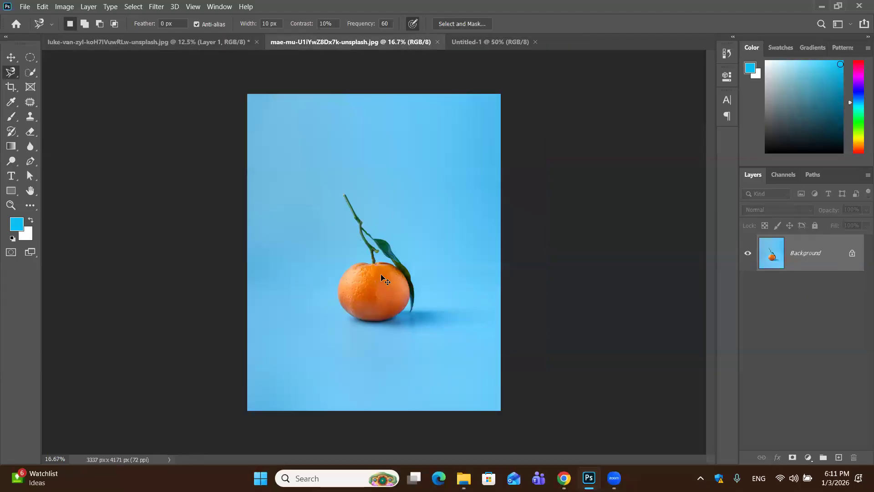
key(ctrl+plus)
key(ctrl+plus)
key(ctrl+plus)
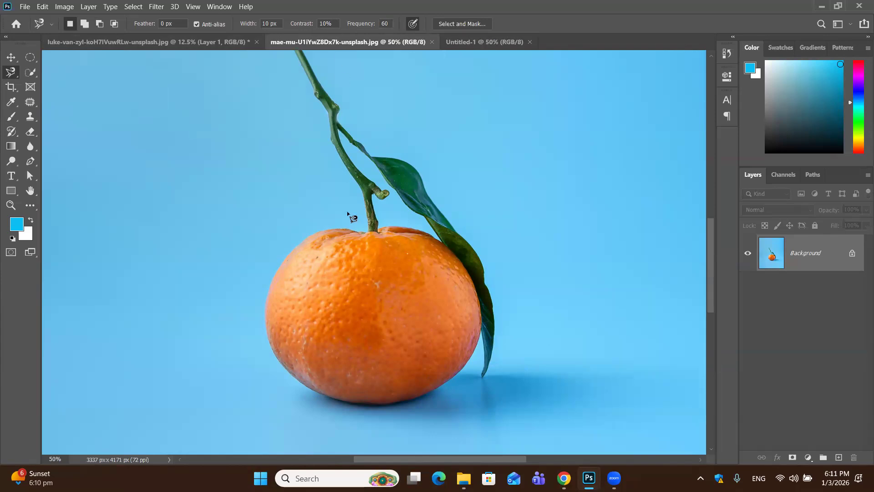
scroll(347, 212, up, 2)
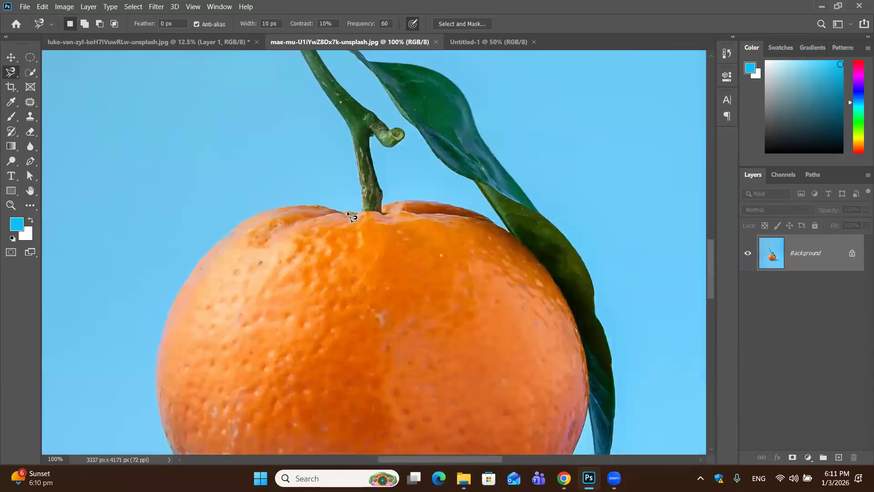
scroll(347, 212, down, 1)
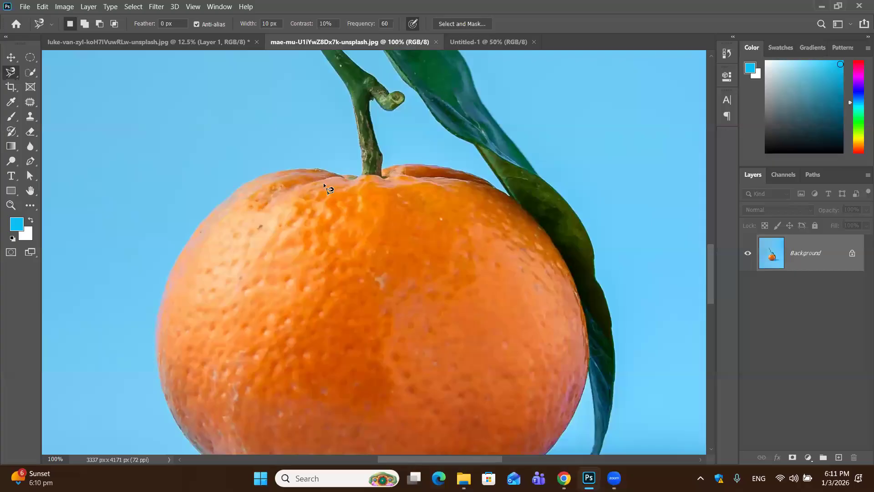
click(358, 173)
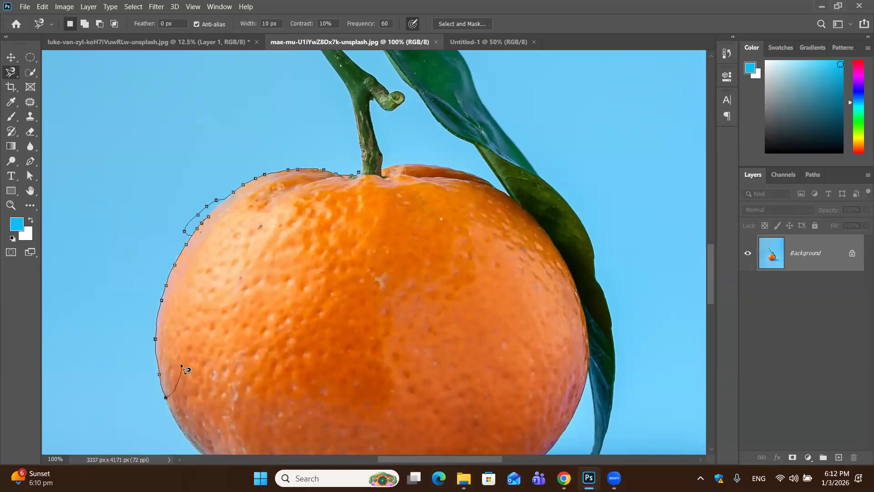
key(Escape)
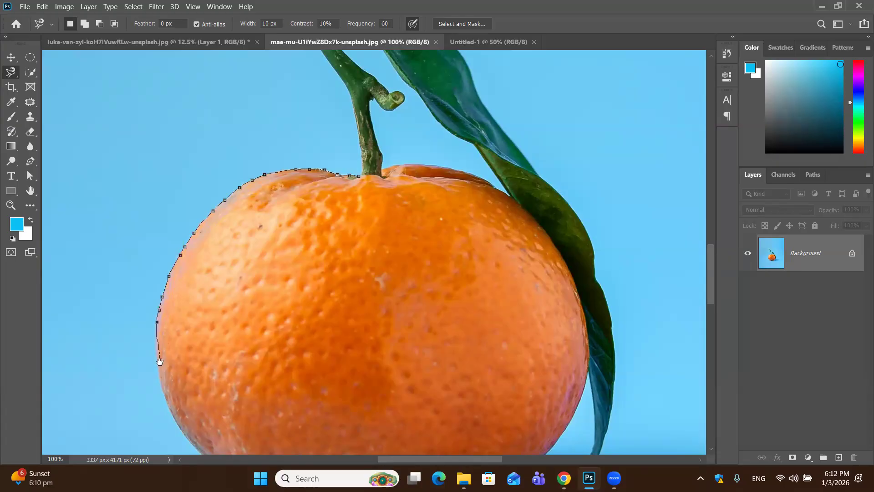
Trace the orange's lower-left edge with the Magnetic Lasso Tool, discard the outline, and try a fresh path from the stem base
scroll(254, 148, down, 4)
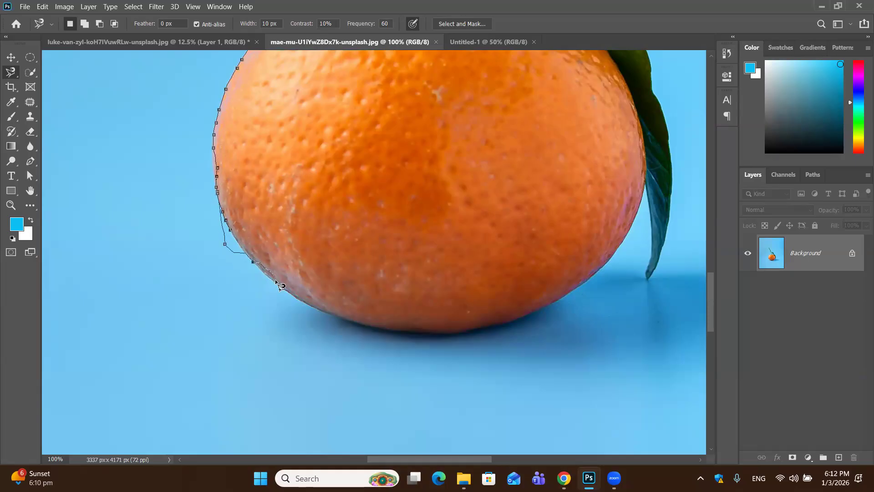
key(Escape)
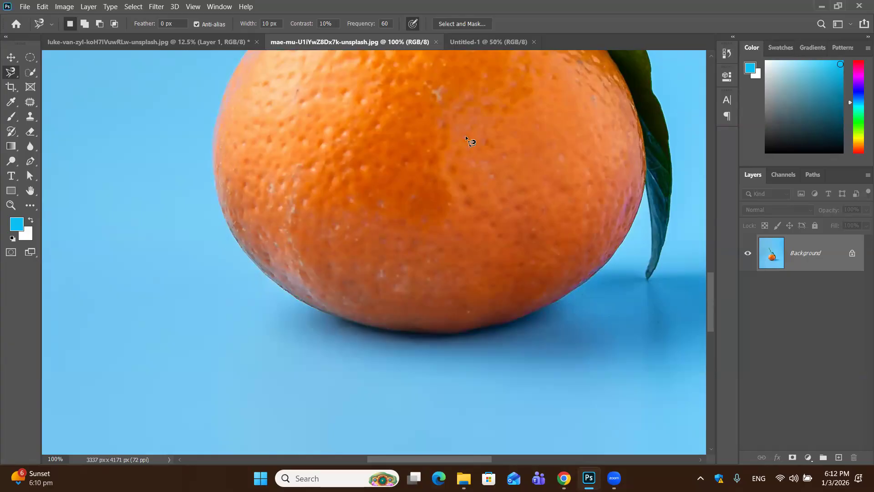
drag(458, 132, 412, 255)
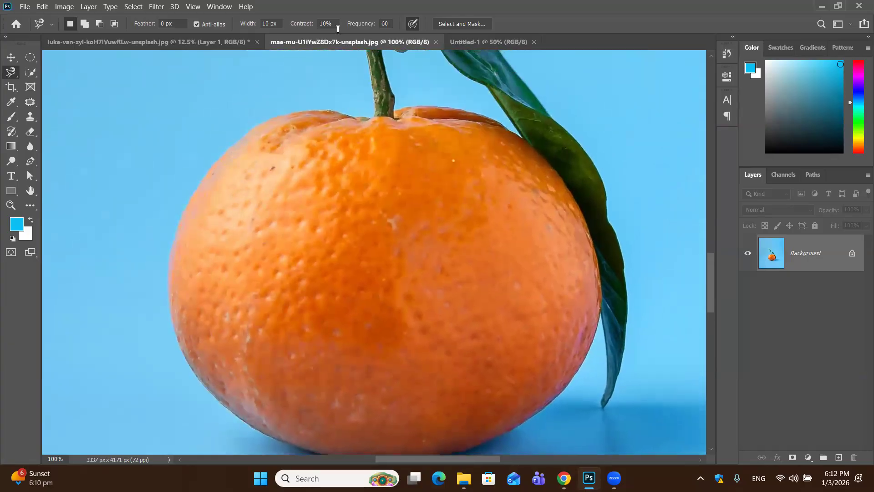
click(370, 118)
key(space)
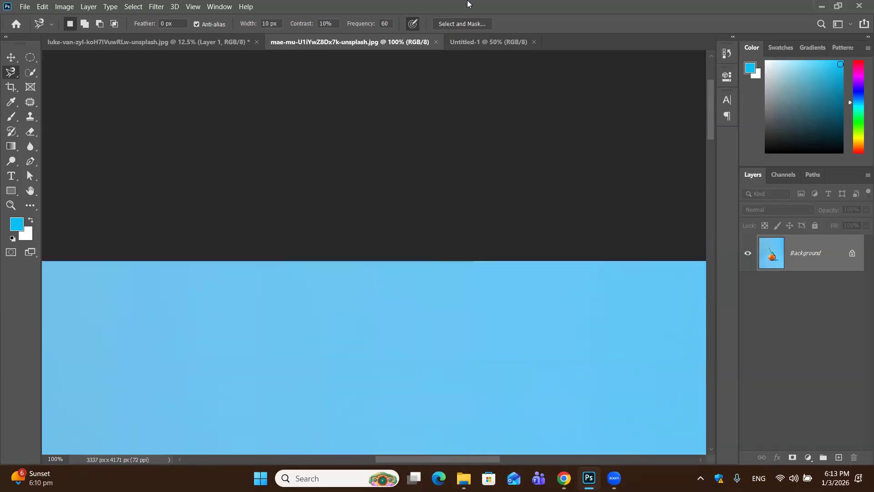
Set the Magnetic Lasso Tool's Contrast to 5% and its Frequency to 30
key(ctrl+minus)
key(ctrl+minus)
key(ctrl+minus)
key(ctrl+minus)
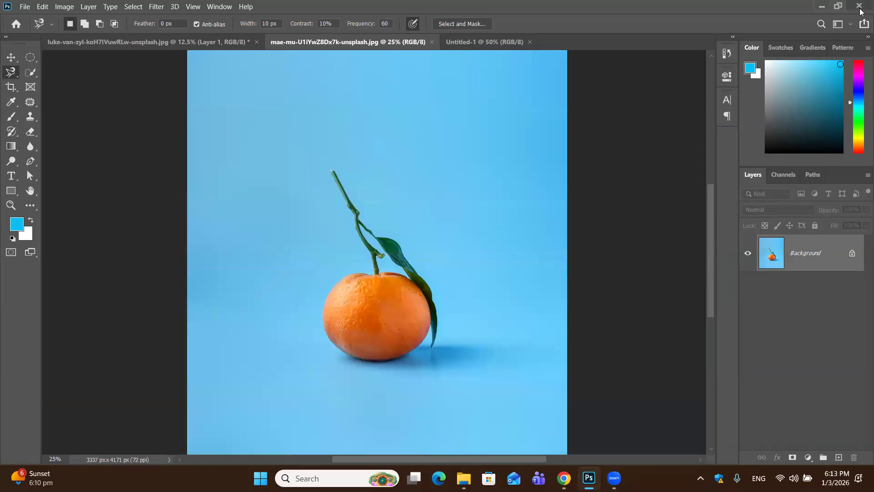
key(ctrl+minus)
key(ctrl+plus)
key(ctrl+plus)
key(ctrl+plus)
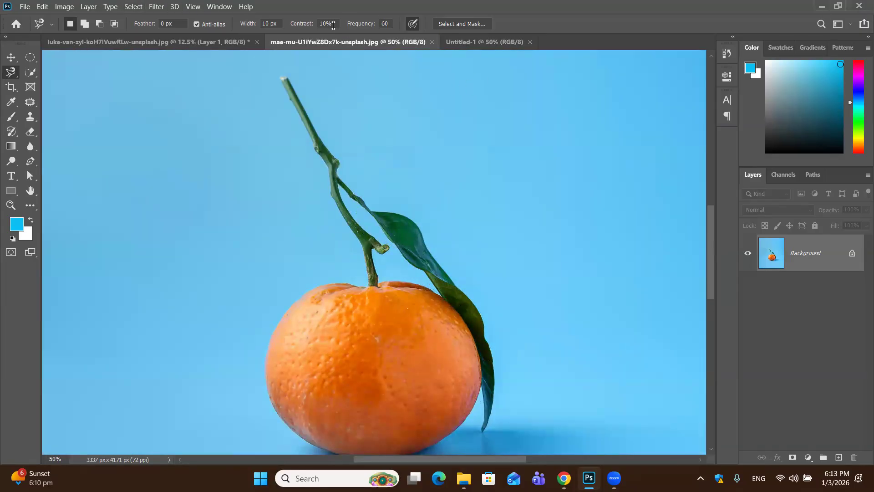
key(BackSpace)
key(BackSpace)
key(BackSpace)
text(5)
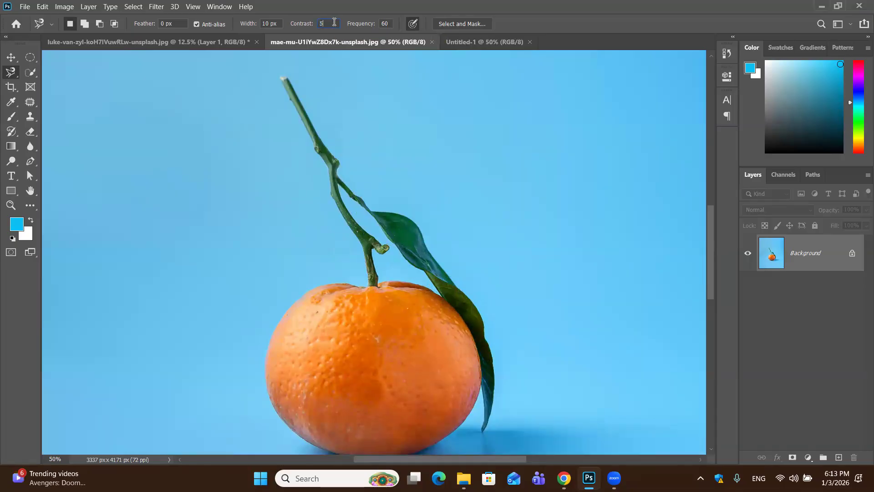
key(Return)
click(390, 24)
key(BackSpace)
key(BackSpace)
text(30)
Trace the whole orange with the Magnetic Lasso Tool, starting at the stem base, and close the path into a selection
key(ctrl+plus)
key(ctrl+plus)
key(ctrl+plus)
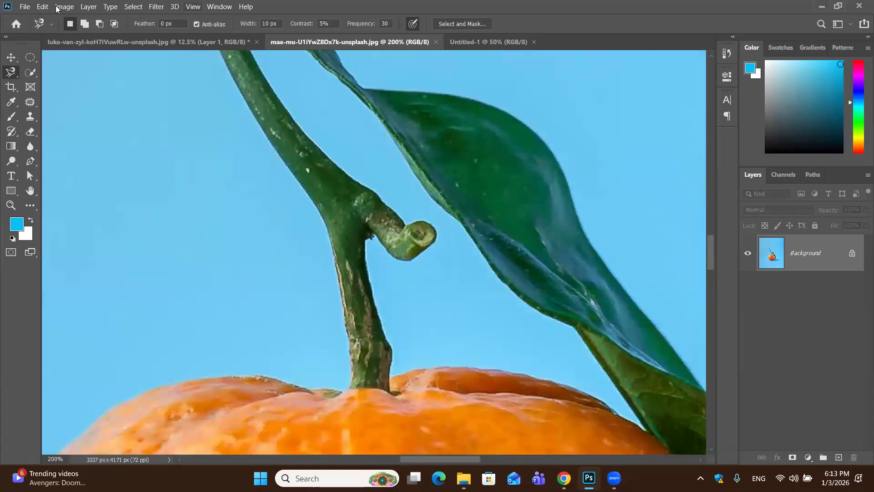
scroll(141, 84, down, 5)
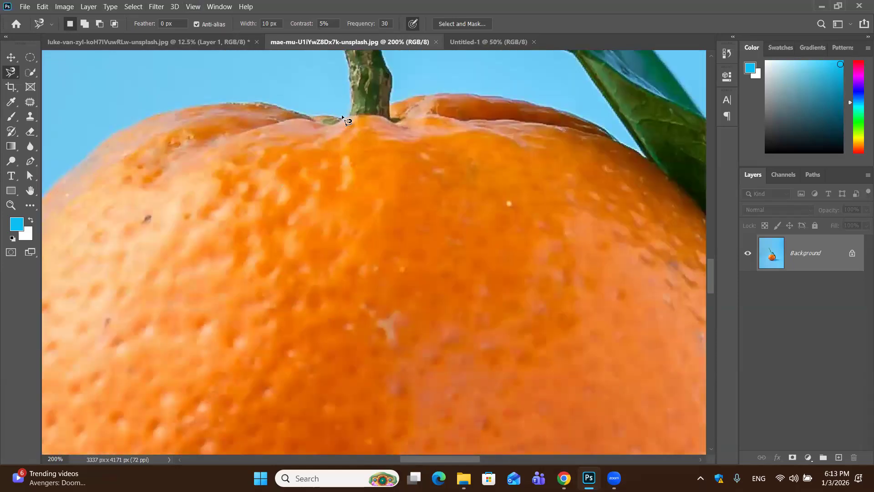
click(342, 116)
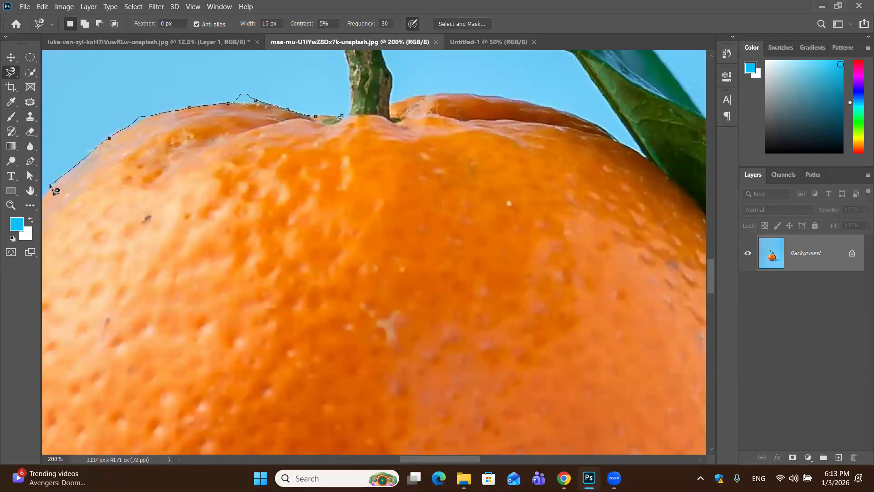
scroll(50, 184, down, 4)
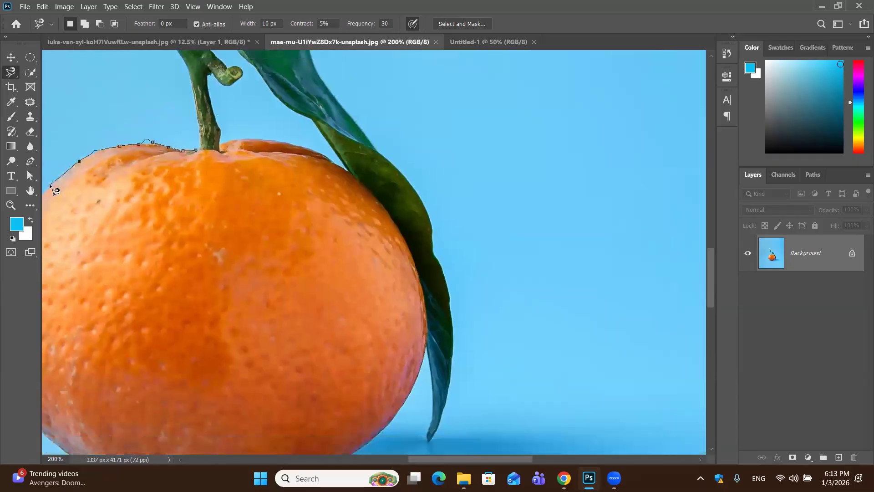
drag(49, 184, 141, 195)
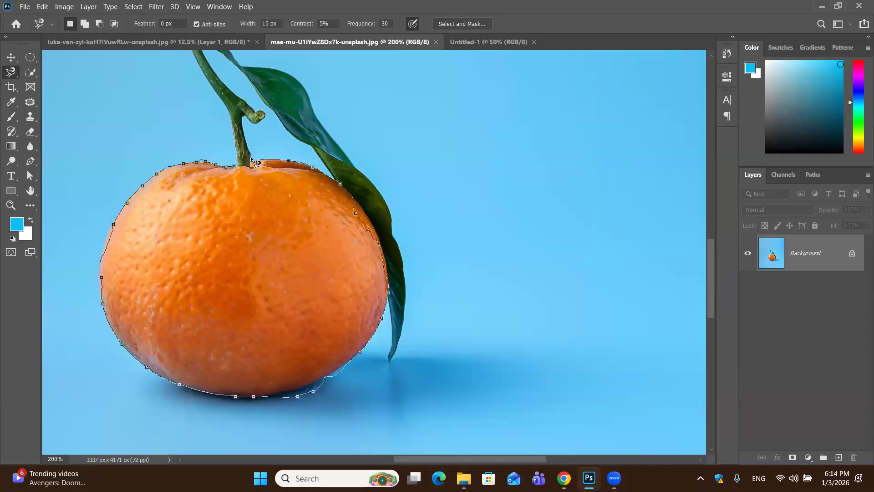
click(235, 163)
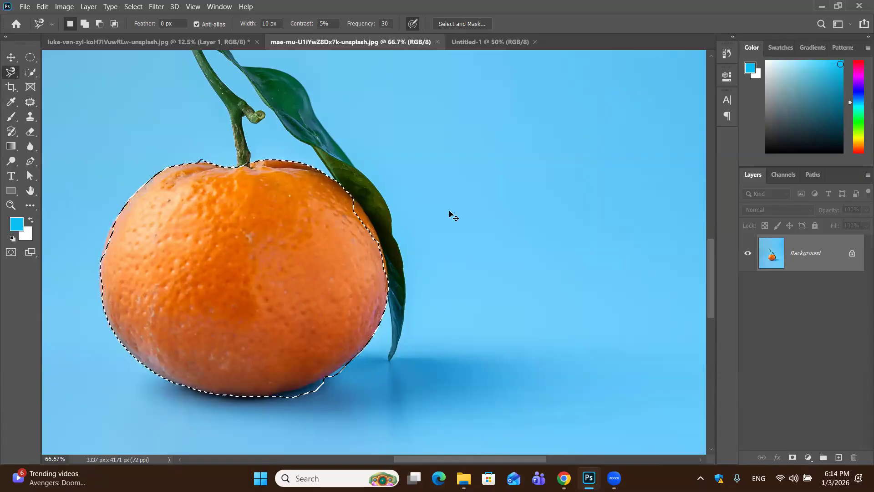
Copy the selected orange to a new layer, check the cutout with the Background hidden, and delete the new layer
key(ctrl+j)
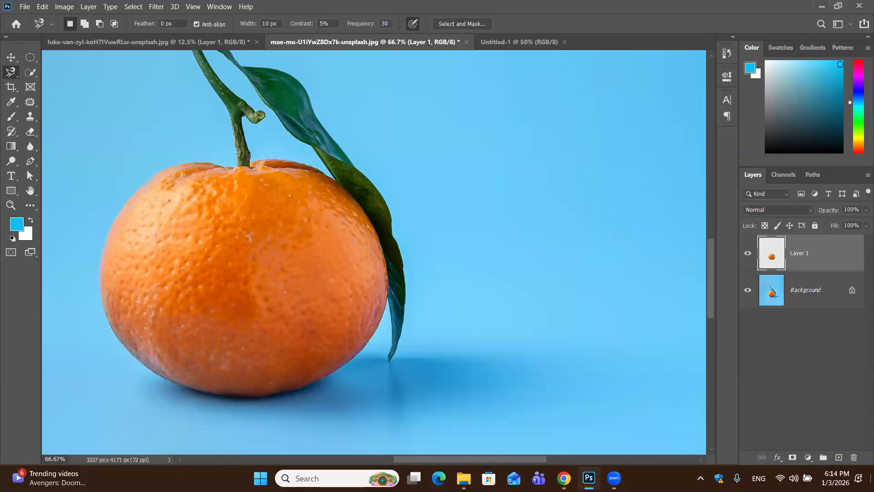
click(748, 289)
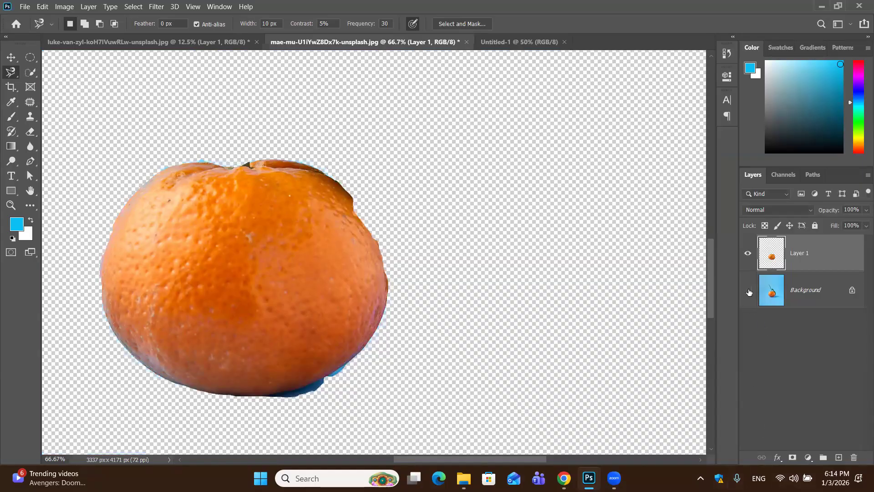
click(745, 295)
click(745, 294)
drag(851, 265, 854, 460)
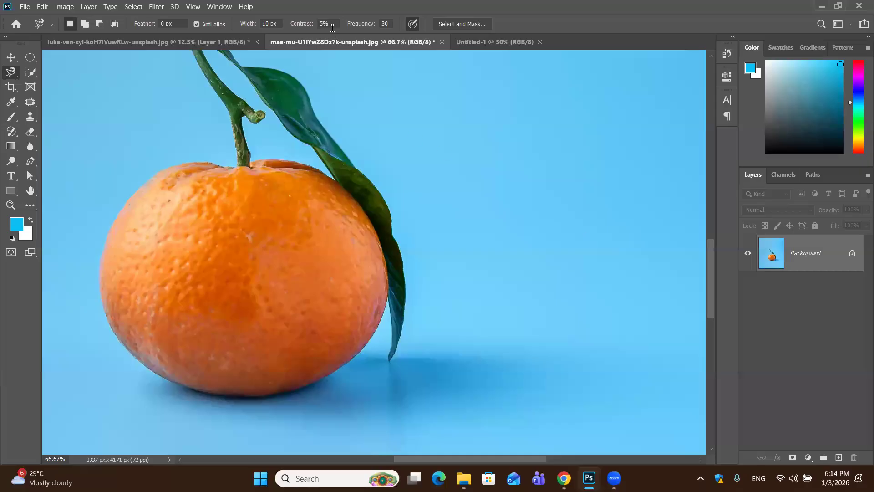
Set the Magnetic Lasso Tool's Contrast to 10% and its Frequency to 60
key(BackSpace)
key(BackSpace)
text(10)
key(Return)
click(389, 25)
key(BackSpace)
key(BackSpace)
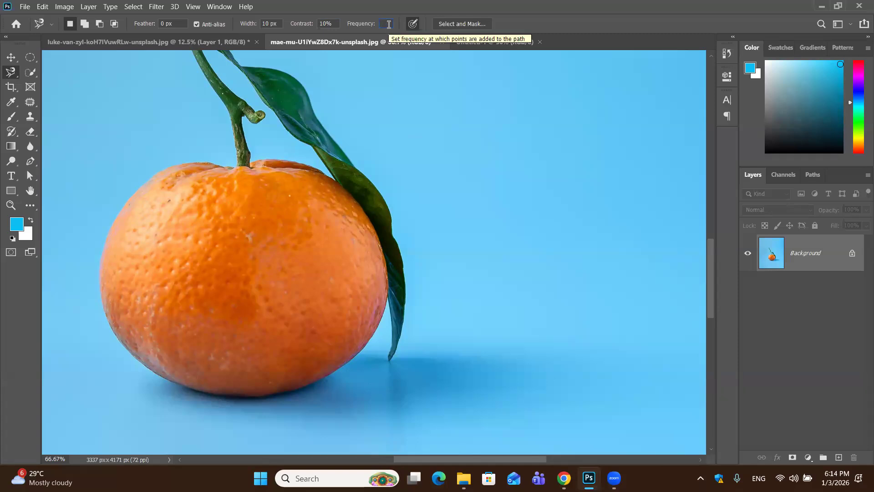
text(60)
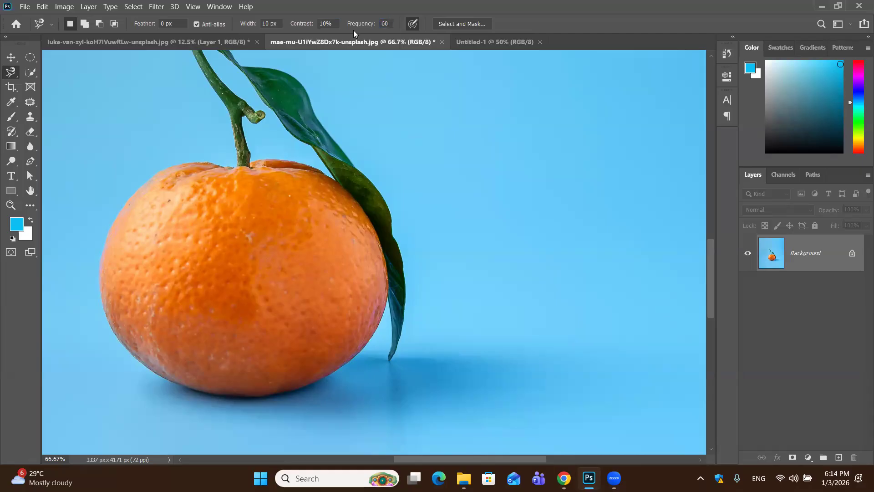
Switch to the Magic Wand Tool and review its Sample Size options, leaving Point Sample chosen
key(ctrl+minus)
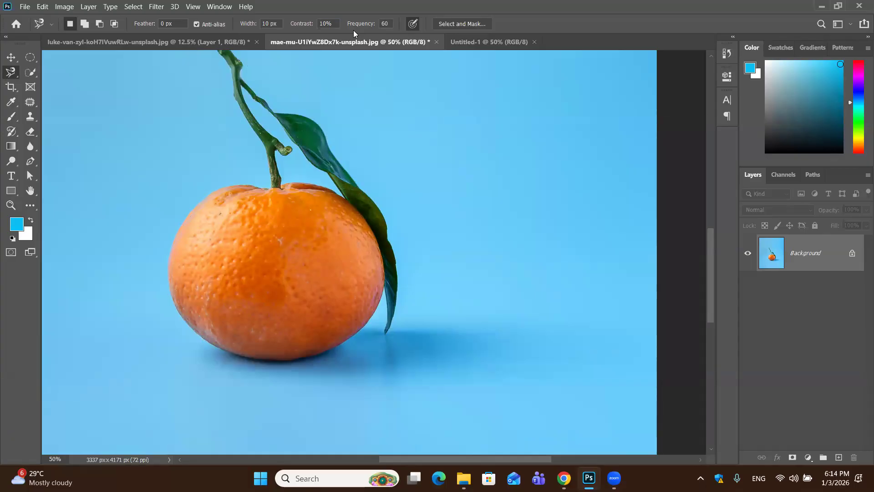
scroll(381, 197, up, 3)
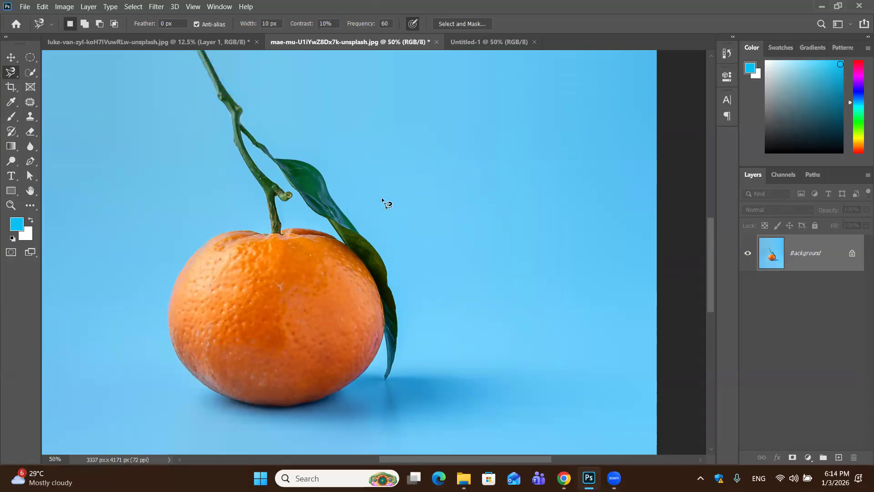
click(11, 76)
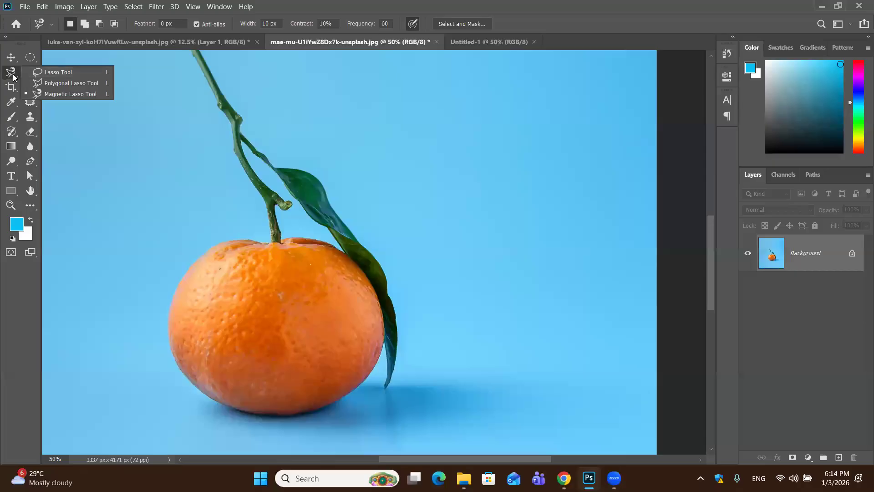
click(13, 74)
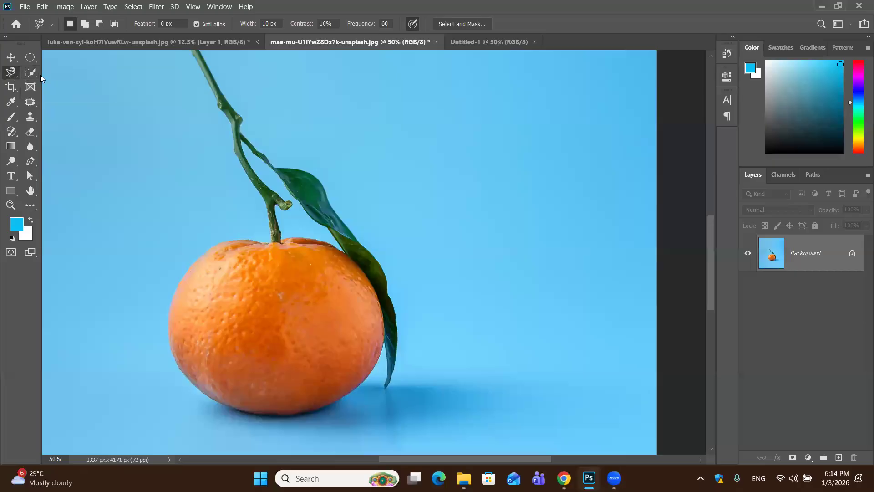
click(35, 74)
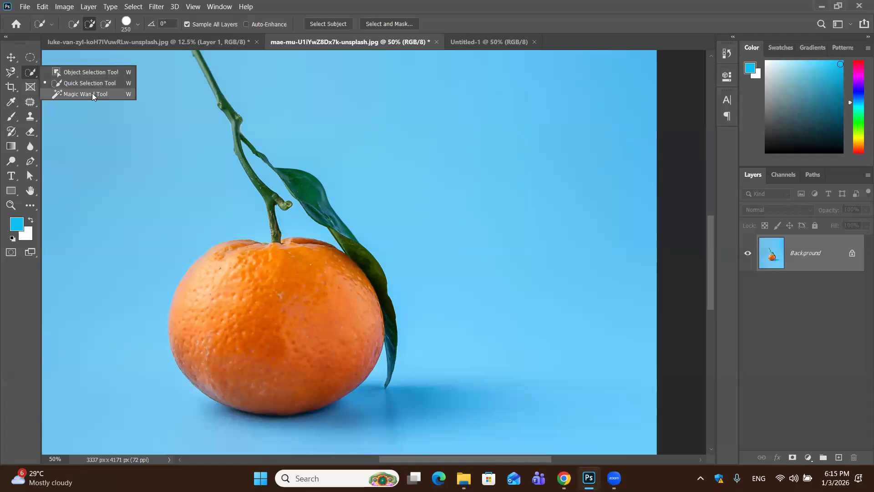
key(ctrl+minus)
key(ctrl+minus)
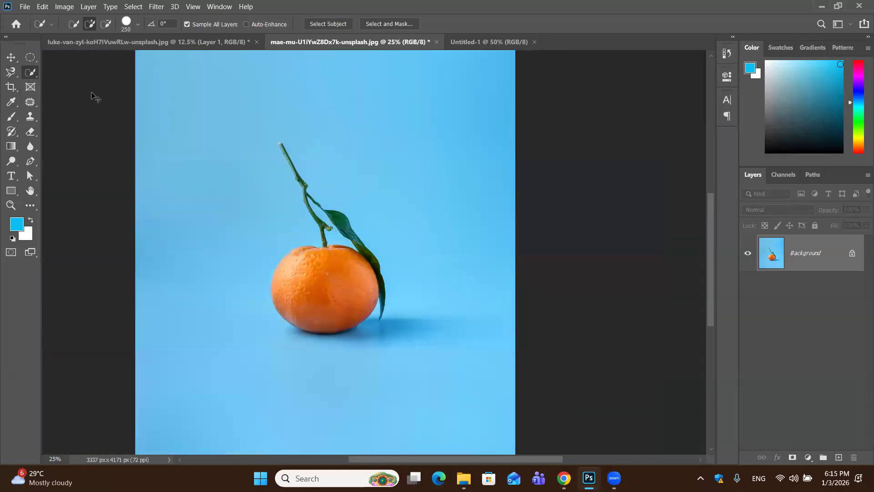
key(ctrl+minus)
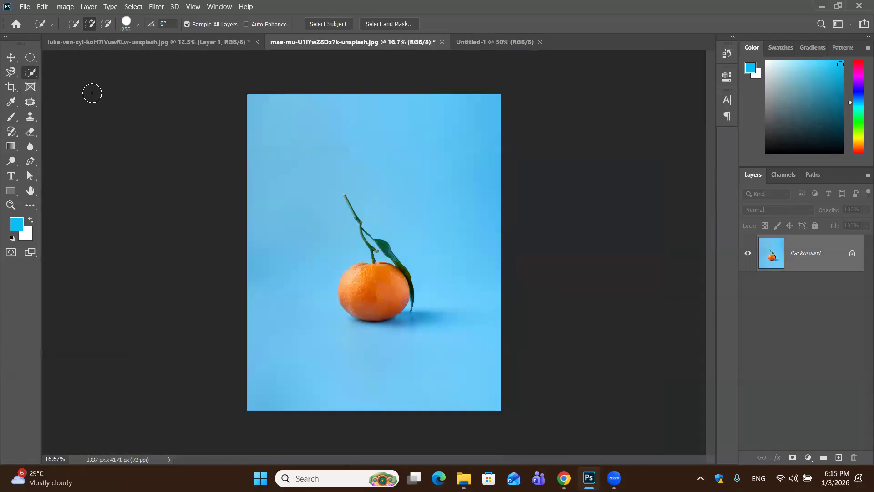
right_click(36, 76)
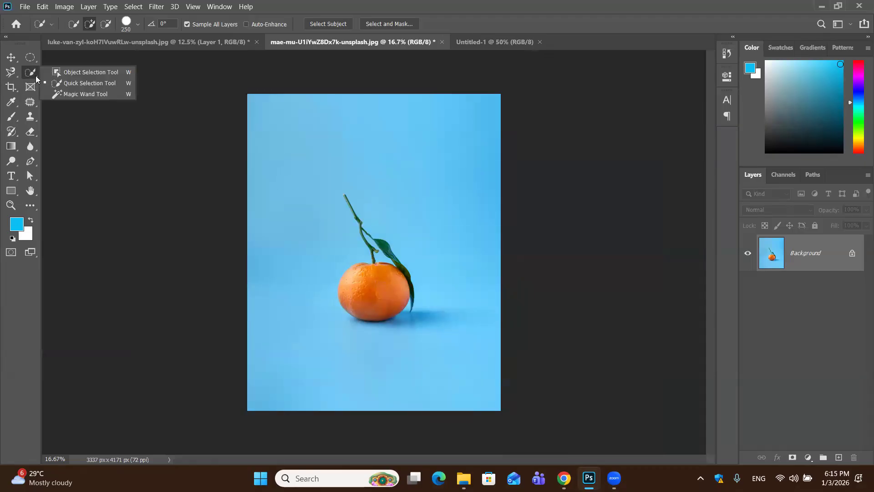
click(71, 94)
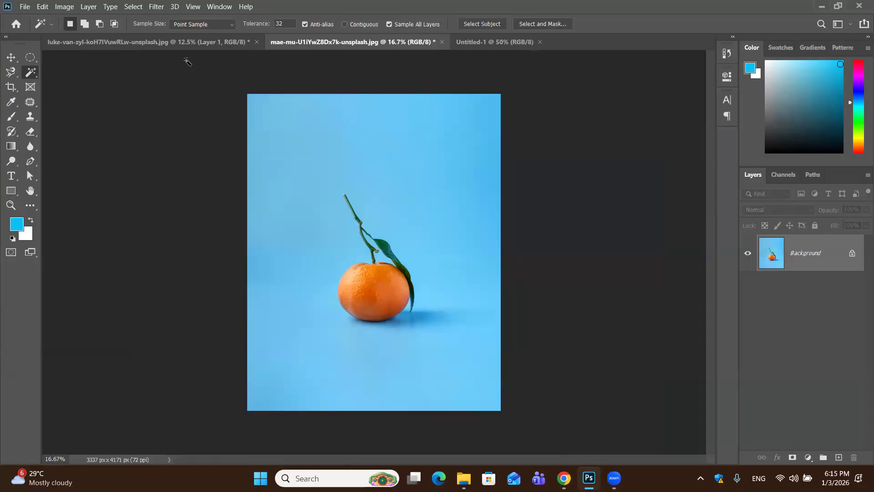
click(227, 25)
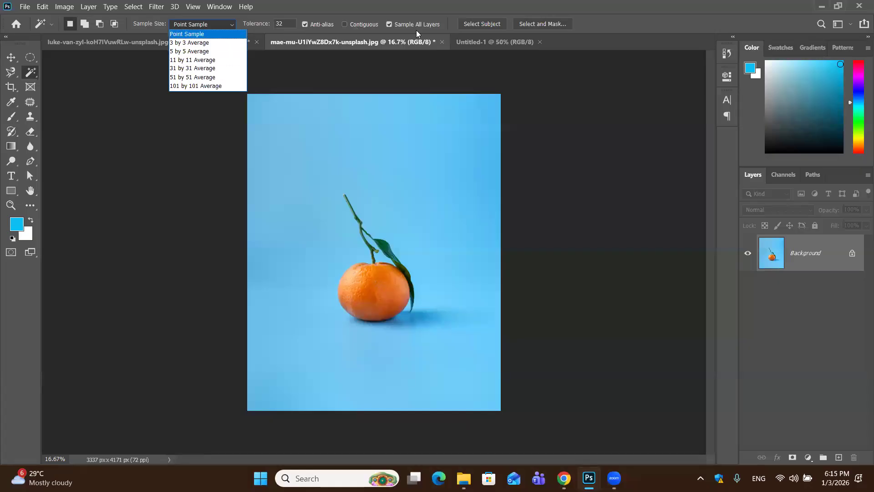
click(76, 126)
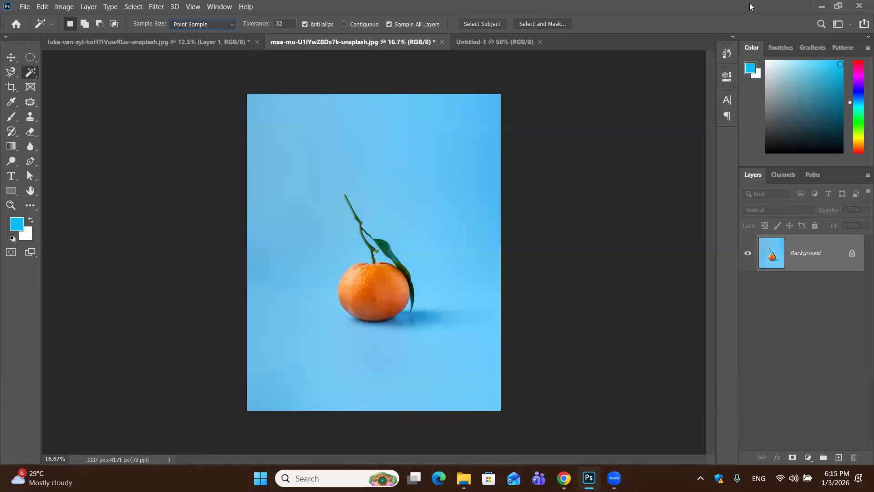
Place the green hills landscape photo SO3JtE3gZo-unsplash (1) from the Downloads folder into the orange document and commit the placement
double_click(802, 6)
double_click(25, 81)
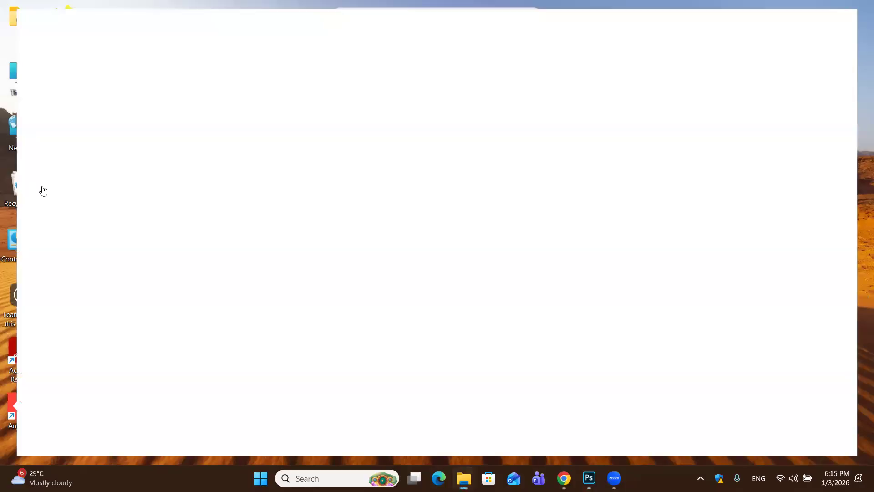
click(41, 182)
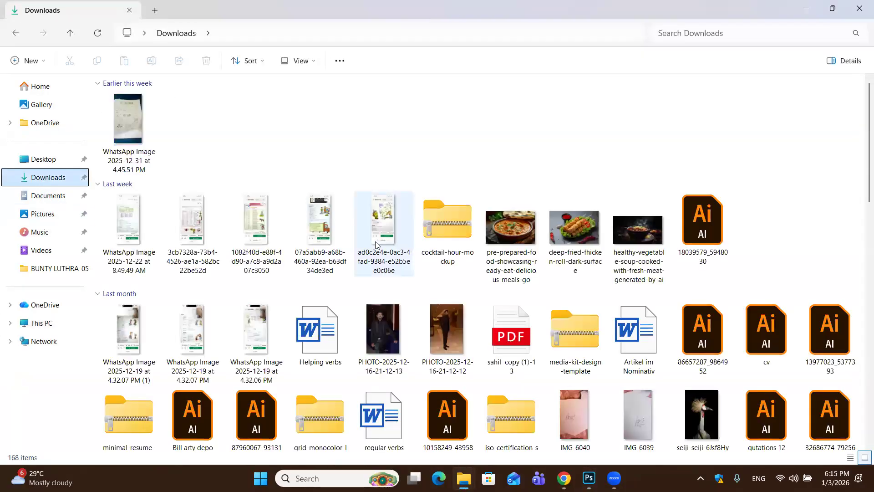
scroll(384, 205, down, 10)
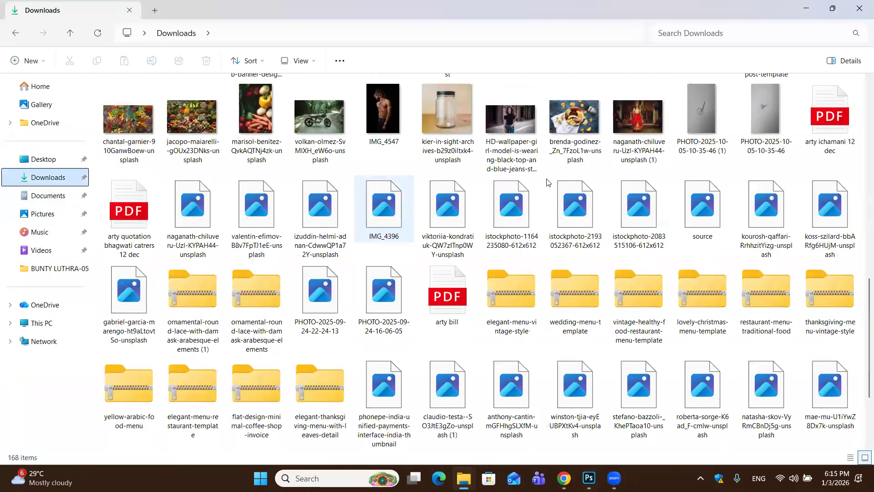
scroll(587, 178, down, 5)
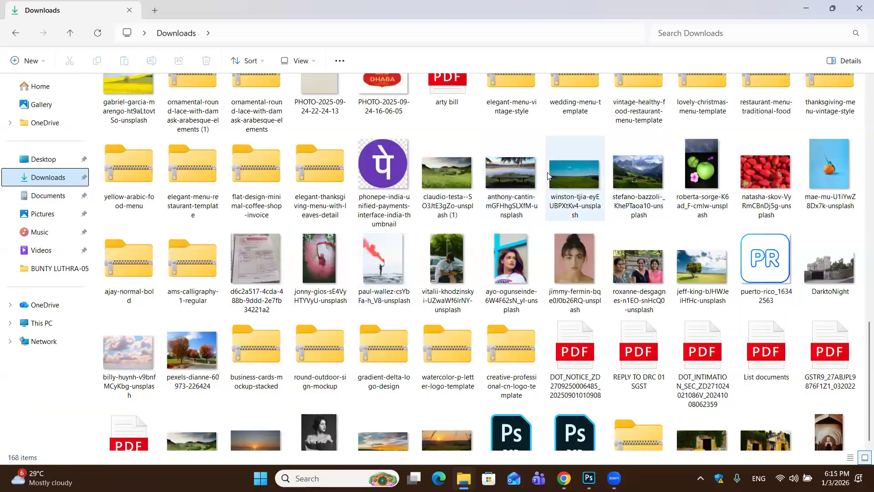
click(450, 184)
drag(628, 444, 562, 42)
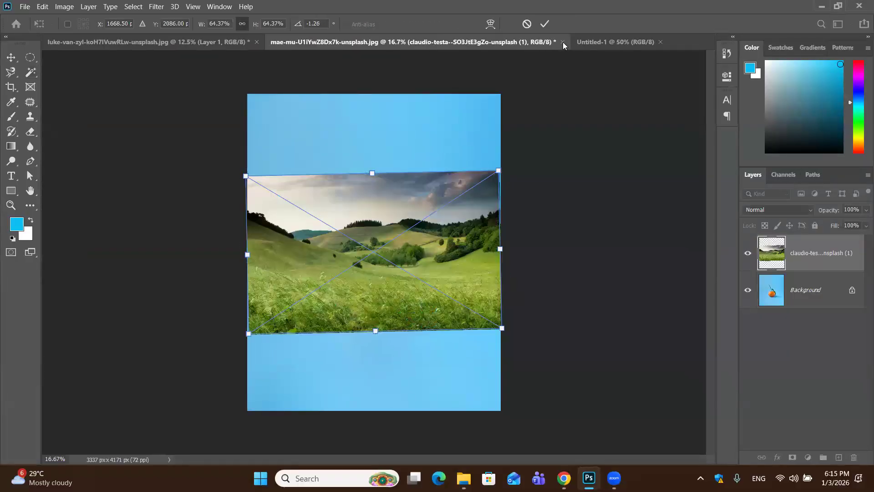
click(550, 29)
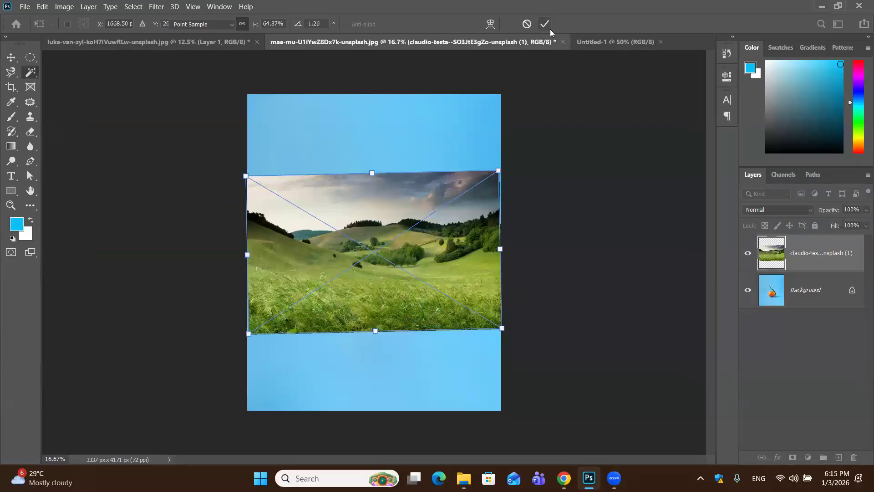
Undo the landscape placement in the orange document and close the building photo document without saving changes
key(w)
key(ctrl+z)
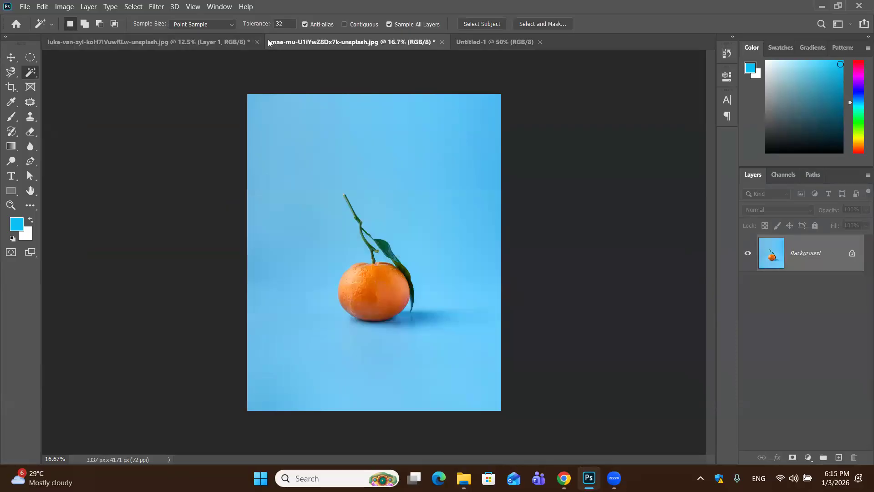
click(249, 40)
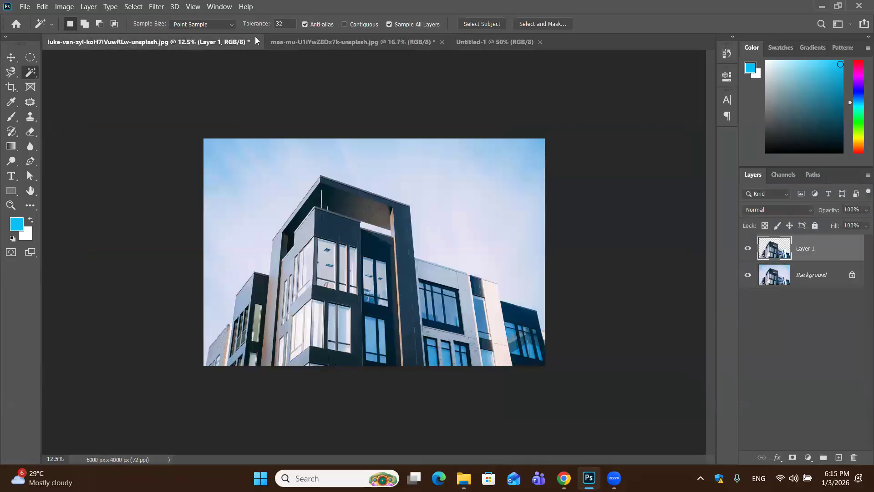
click(256, 41)
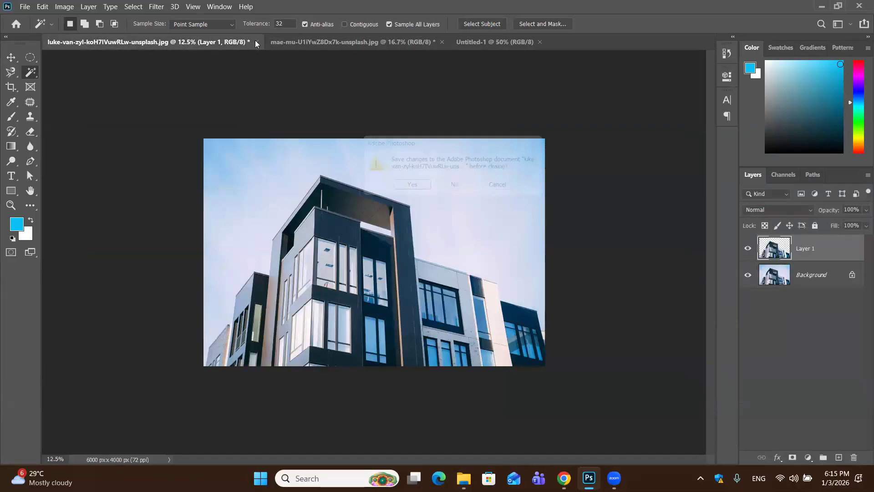
click(450, 190)
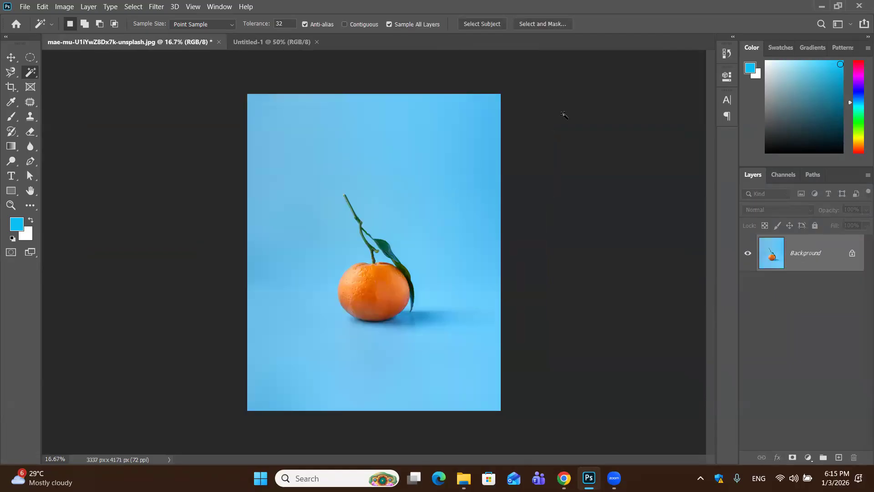
Open the green hills landscape photo as its own document and review the Magic Wand's Sample Size options, leaving Point Sample chosen
click(822, 6)
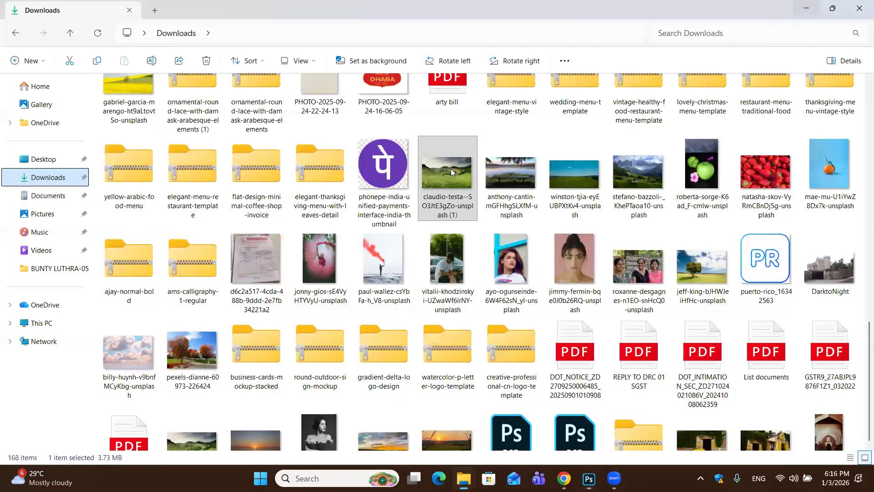
drag(450, 171, 356, 45)
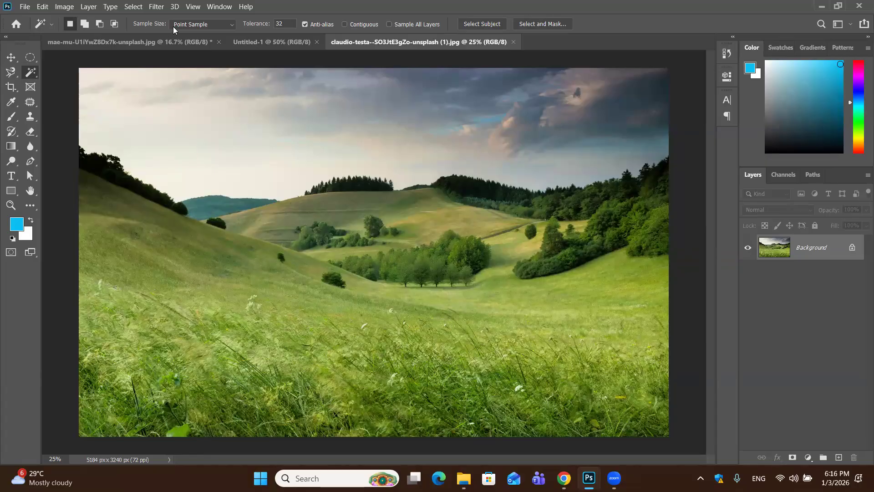
click(225, 25)
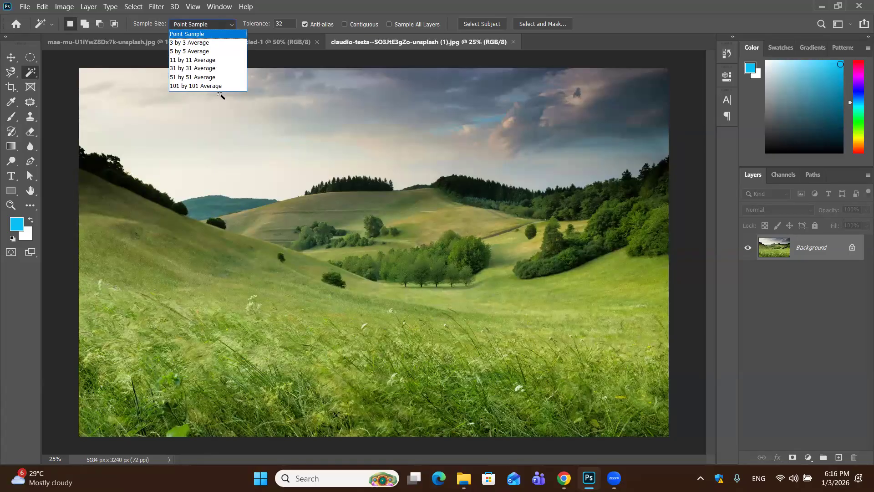
click(239, 203)
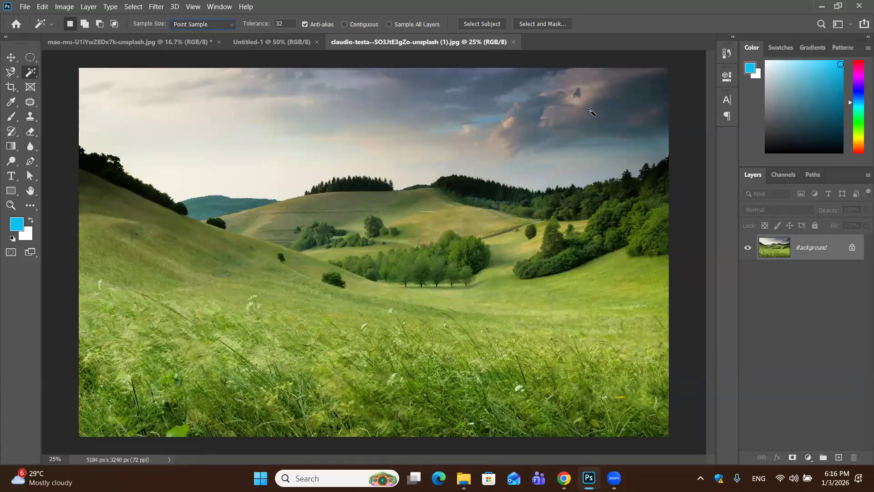
Try a Content-Aware fill on the pale sky selected with the Magic Wand, undoing it and clearing the selection
click(311, 102)
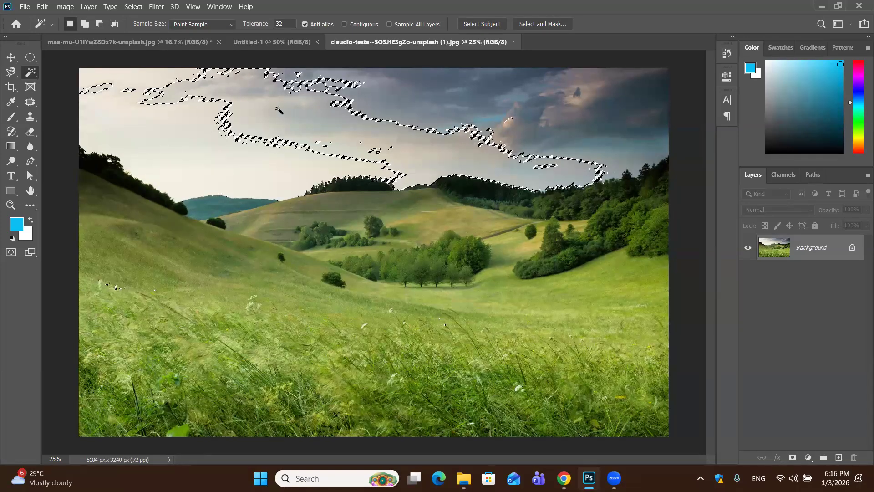
click(211, 120)
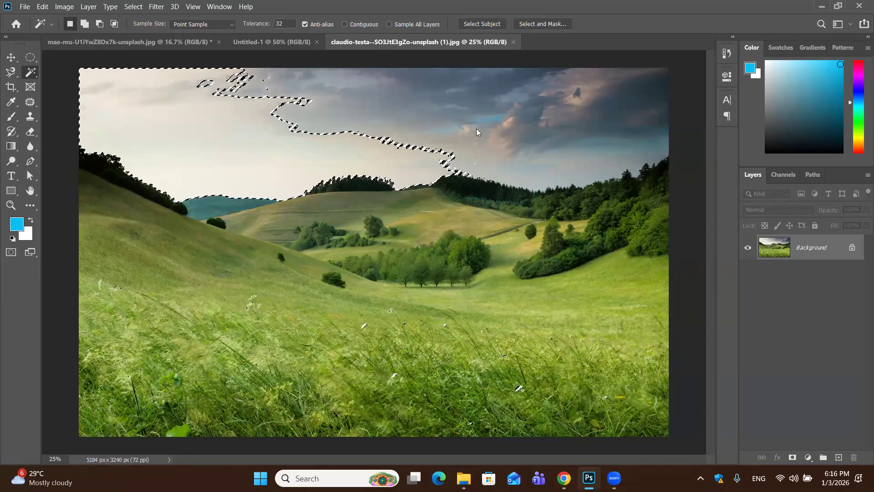
key(shift+F5)
click(506, 119)
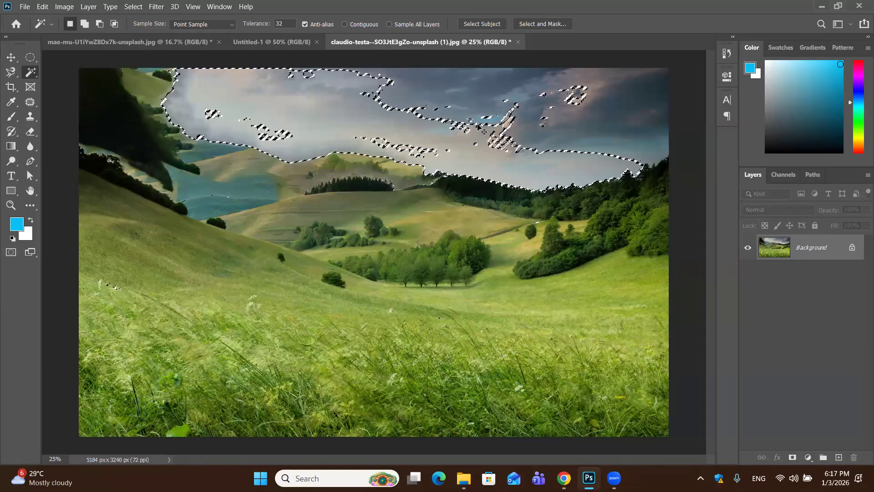
key(ctrl+z)
key(ctrl+d)
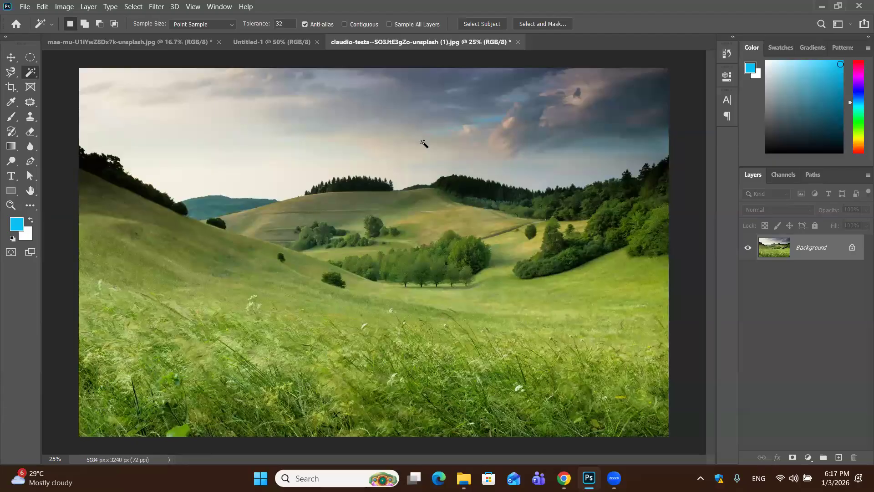
Turn on Sample All Layers and try a Content-Aware fill on the dark clouds selected with the Magic Wand
click(388, 24)
click(449, 94)
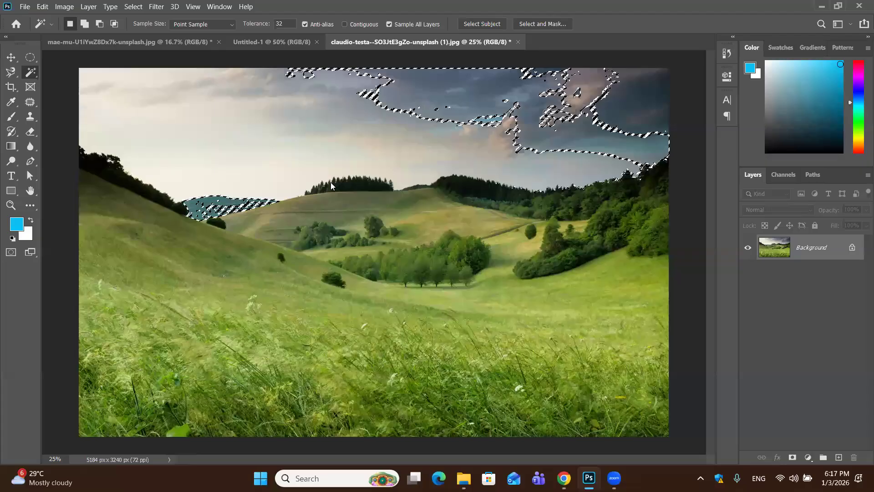
key(shift+F5)
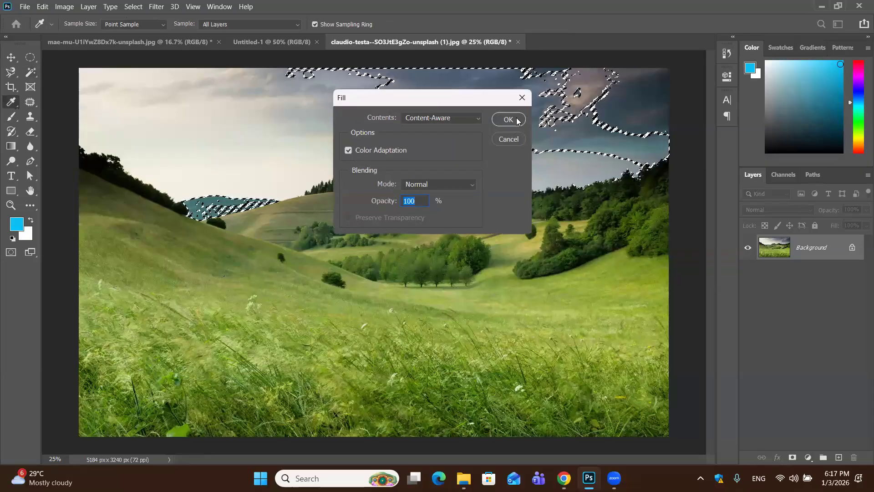
click(516, 120)
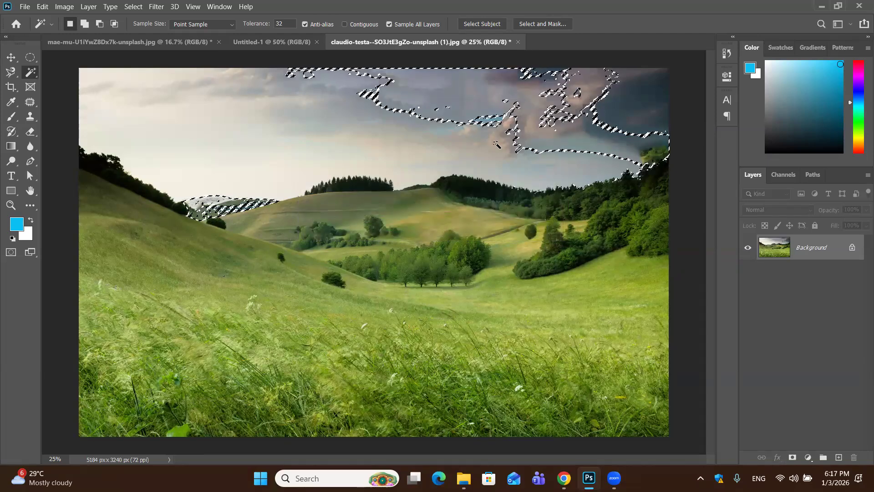
key(ctrl+d)
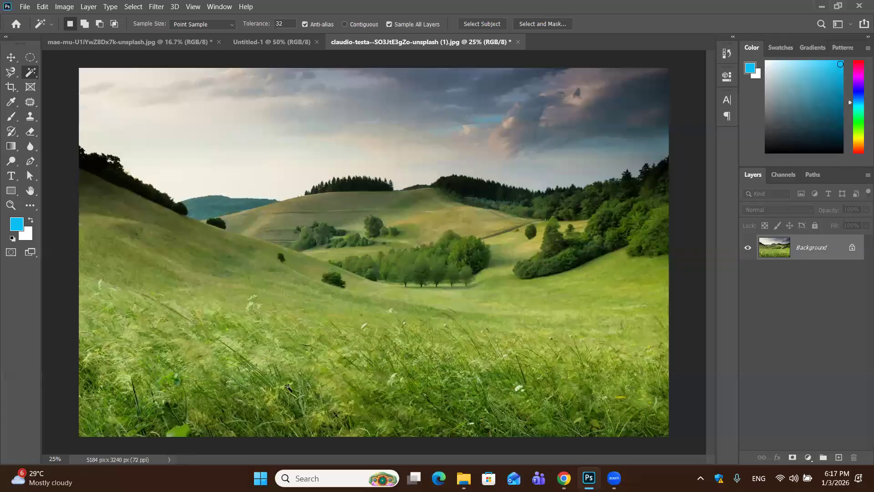
Turn on Contiguous and test the Magic Wand on small patches of the foreground grass
click(344, 24)
key(ctrl+plus)
key(ctrl+plus)
scroll(186, 347, down, 4)
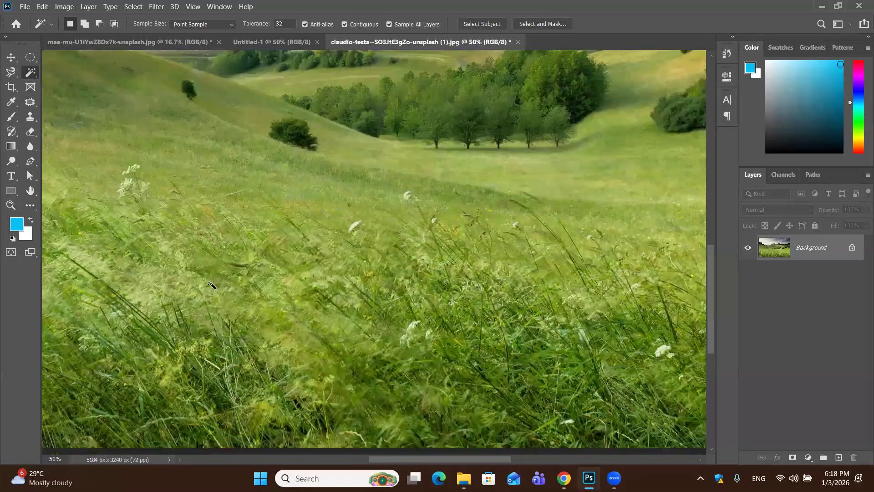
scroll(212, 284, down, 2)
click(212, 284)
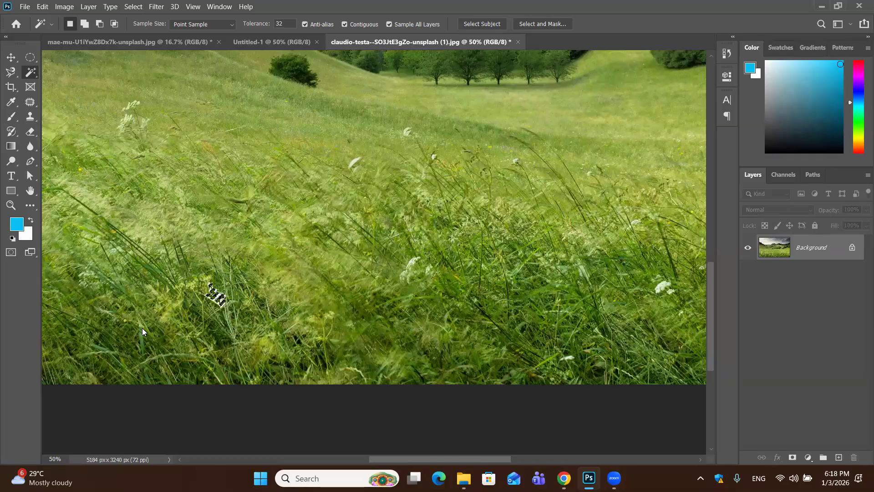
click(146, 344)
key(ctrl+minus)
key(ctrl+minus)
key(ctrl+minus)
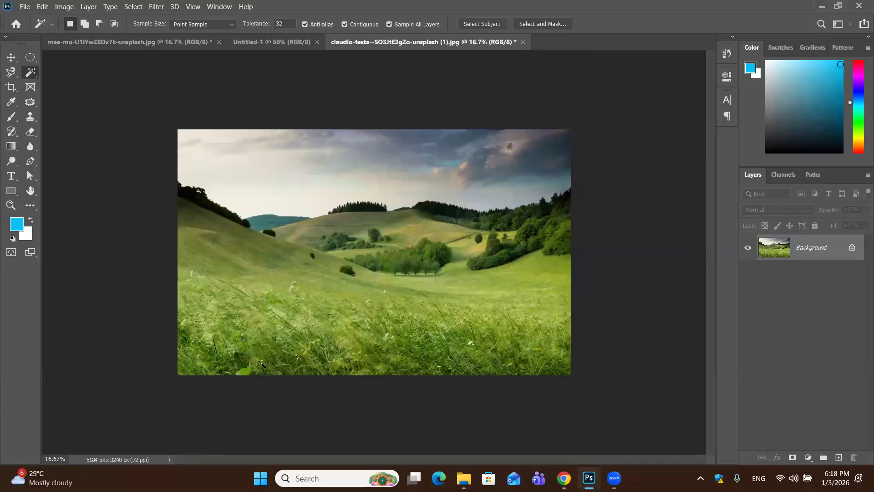
Select the dark sky in the photo's upper-right corner with Contiguous on, and clear the selection
click(345, 24)
click(547, 147)
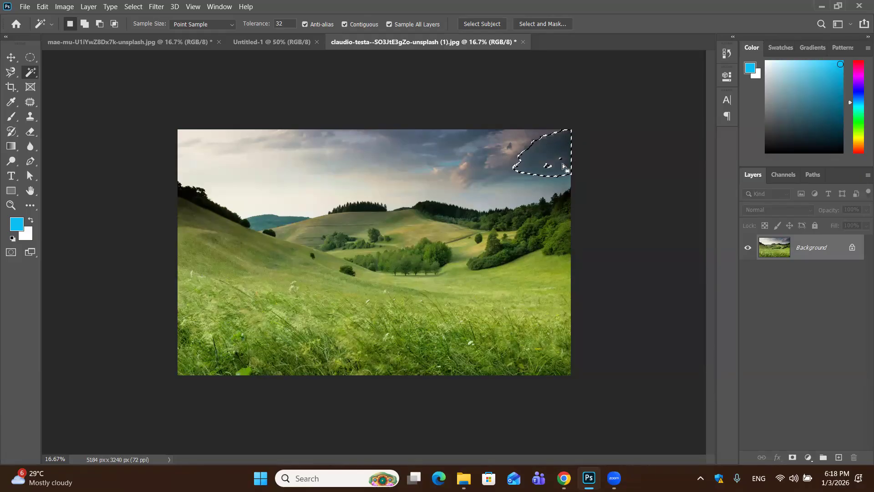
key(ctrl+d)
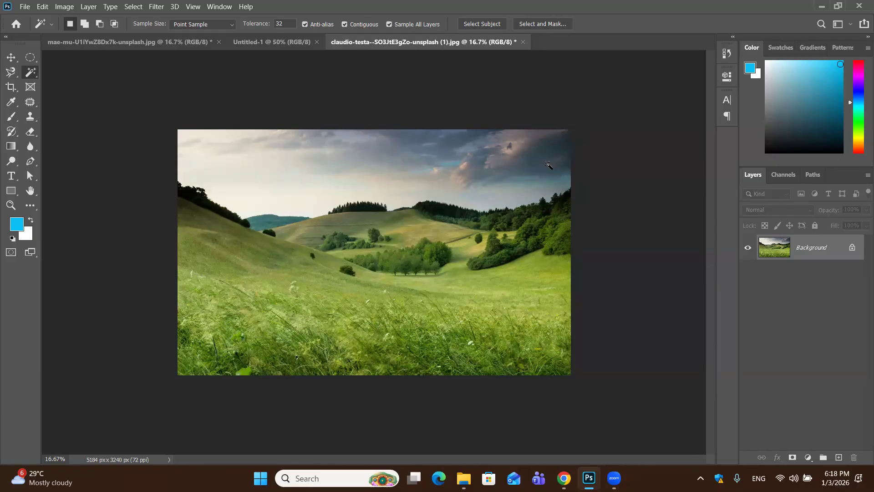
Turn off Contiguous, fill the Magic Wand selection of the bright leaf's green with Content-Aware, and deselect
click(345, 25)
click(246, 374)
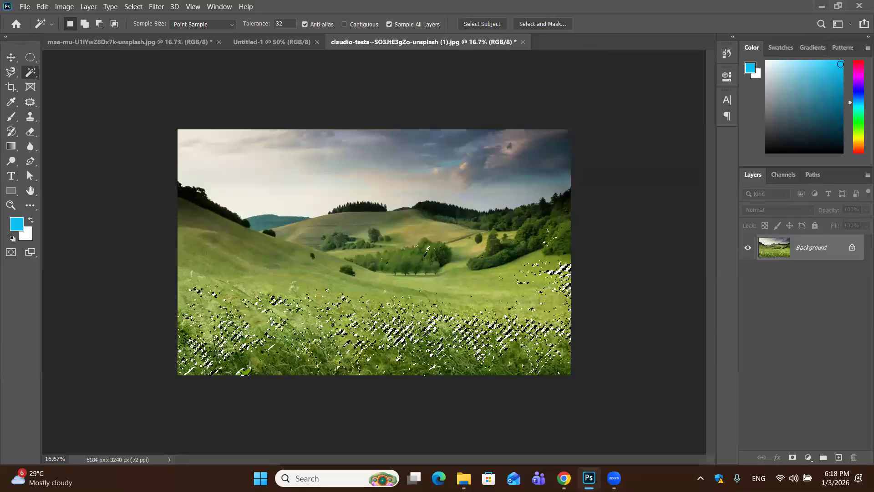
key(shift+BackSpace)
click(501, 119)
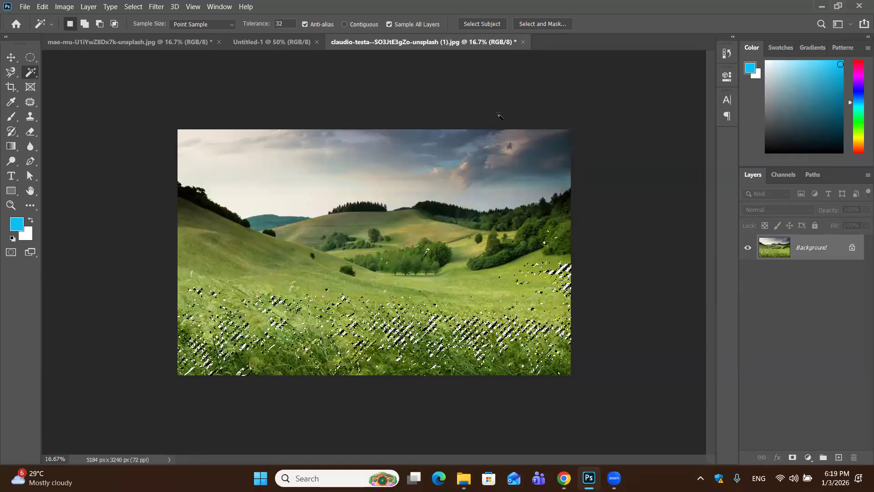
key(ctrl+d)
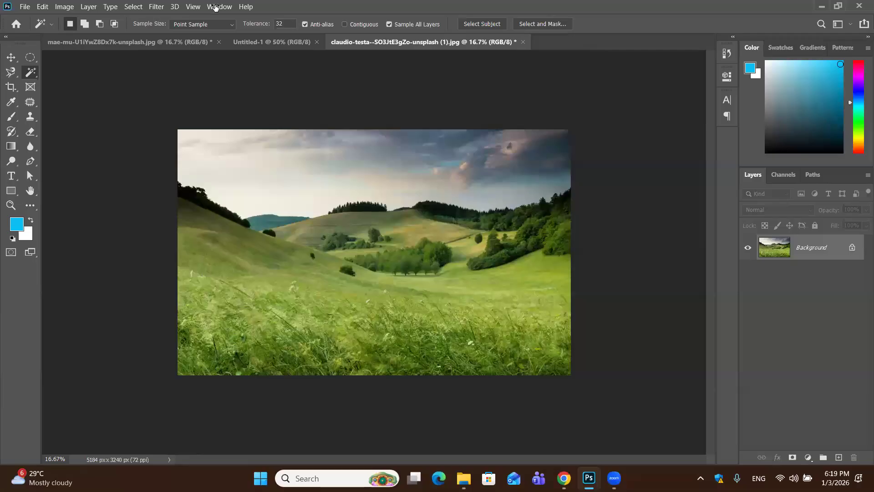
Set the Magic Wand's Sample Size to 5 by 5 Average, test it on the left hillside, and deselect
click(230, 24)
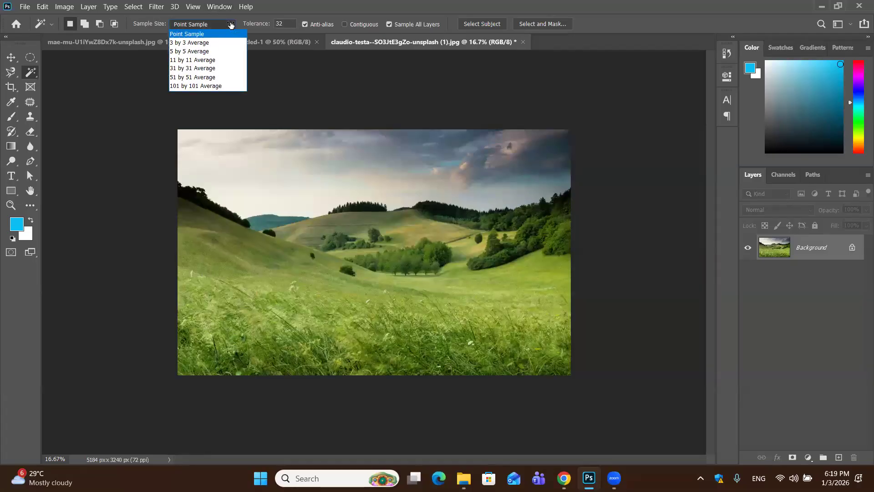
click(209, 50)
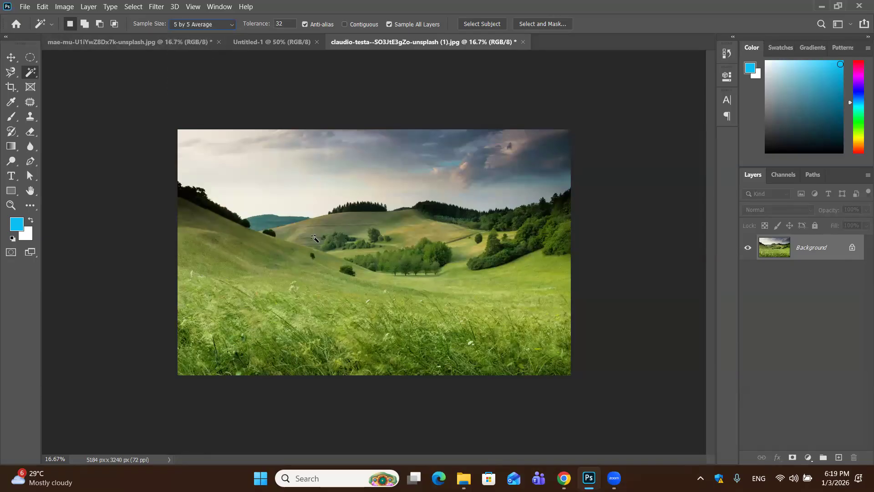
click(255, 249)
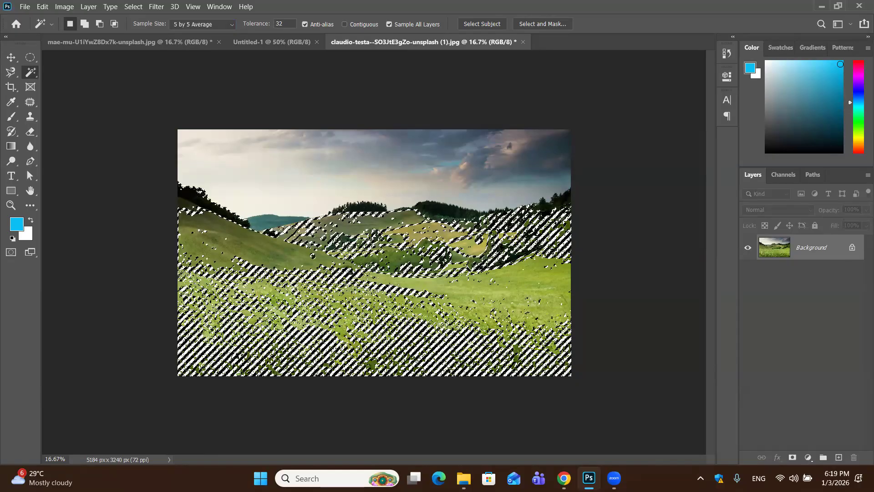
key(ctrl+d)
Test a 101 by 101 Average Sample Size on the left hillside, deselect, and restore Point Sample
click(231, 25)
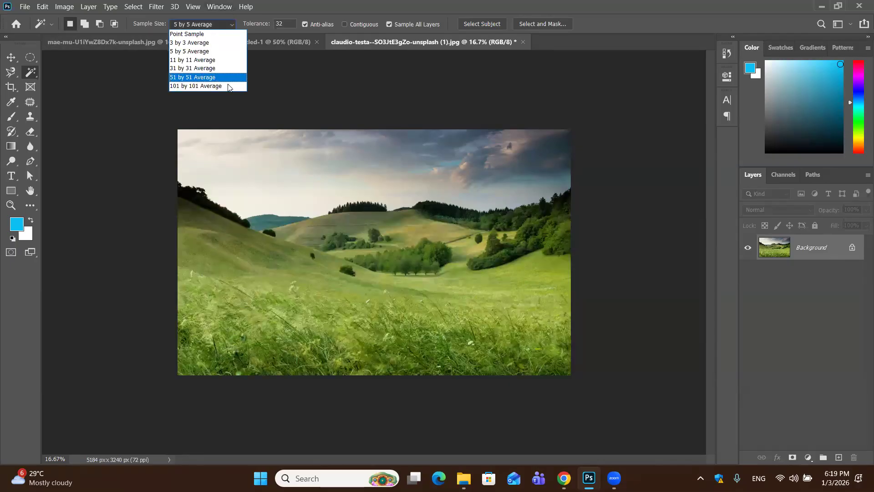
click(227, 86)
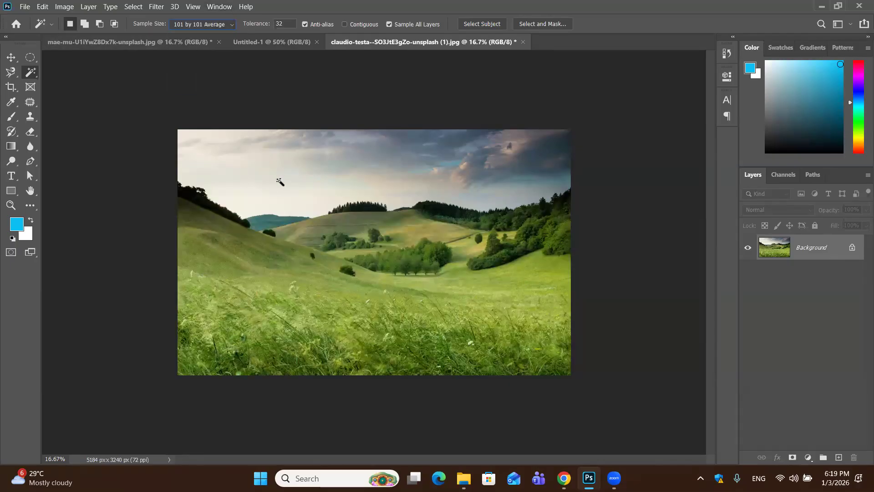
click(197, 245)
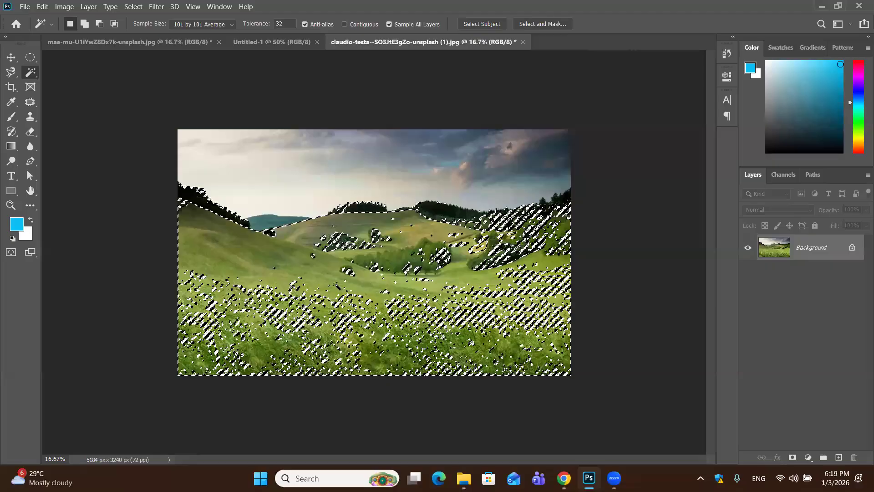
key(ctrl+d)
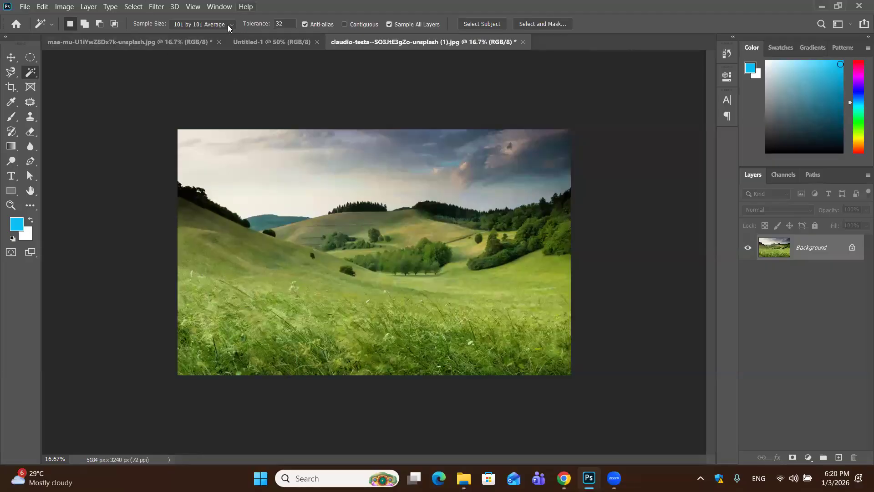
click(229, 27)
click(220, 35)
Switch to the orange document and activate the Quick Selection Tool
click(193, 39)
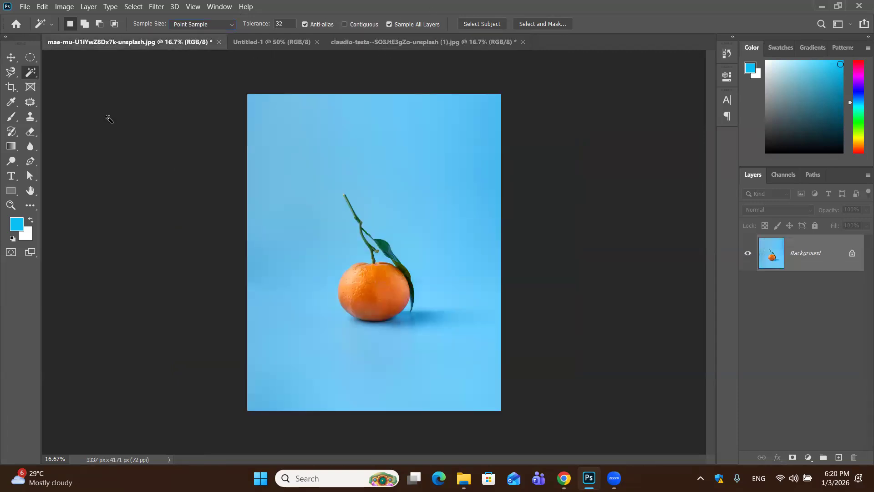
right_click(33, 76)
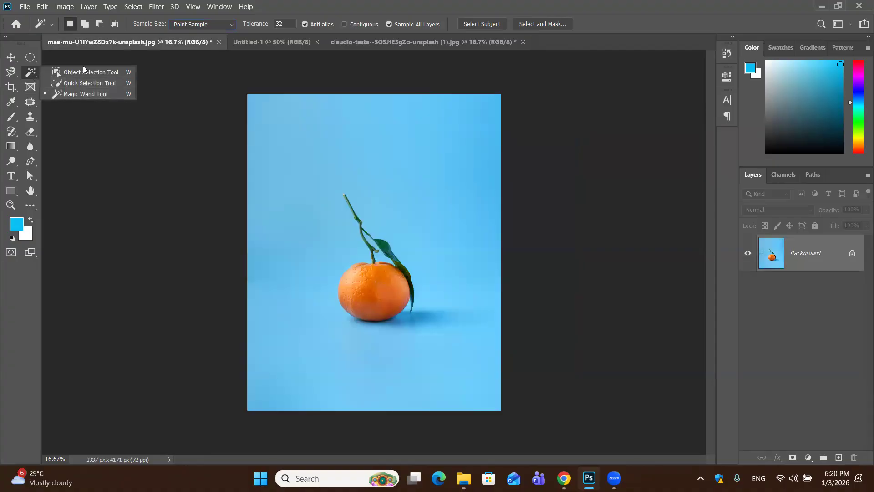
click(87, 82)
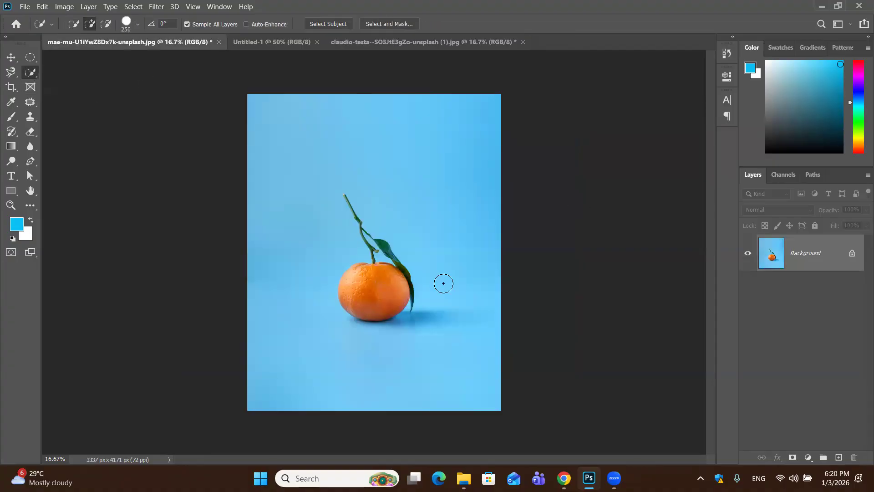
Set the Quick Selection brush size to 150 for working on the orange
key(ctrl+plus)
key(ctrl+plus)
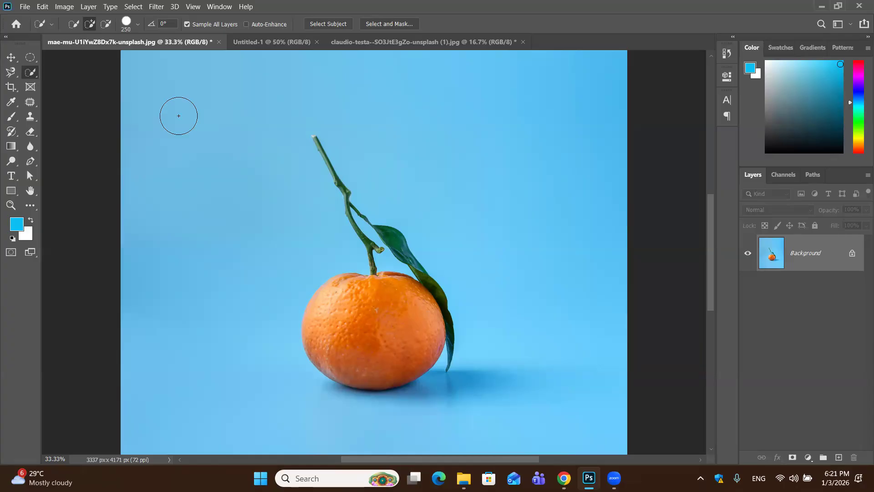
key(bracketright)
key(bracketright)
key(bracketright)
key(bracketleft)
key(bracketleft)
key(bracketleft)
key(bracketleft)
key(bracketleft)
key(bracketleft)
key(ctrl+plus)
key(ctrl+plus)
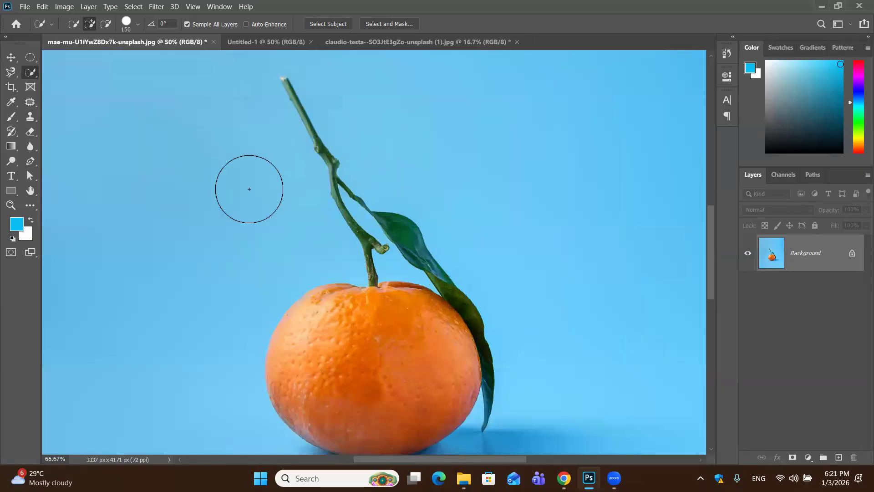
Select the whole body of the orange with the Quick Selection Tool, leaving out the stem and leaf
key(ctrl+plus)
scroll(251, 182, down, 6)
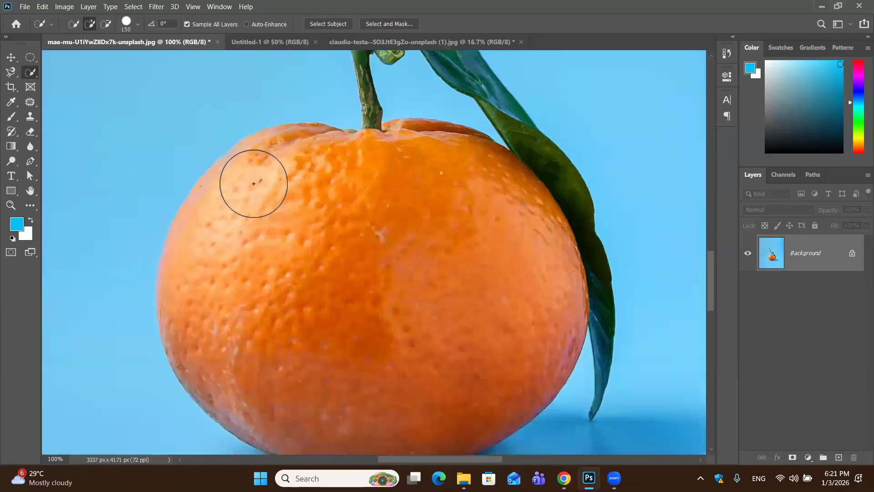
scroll(420, 177, up, 3)
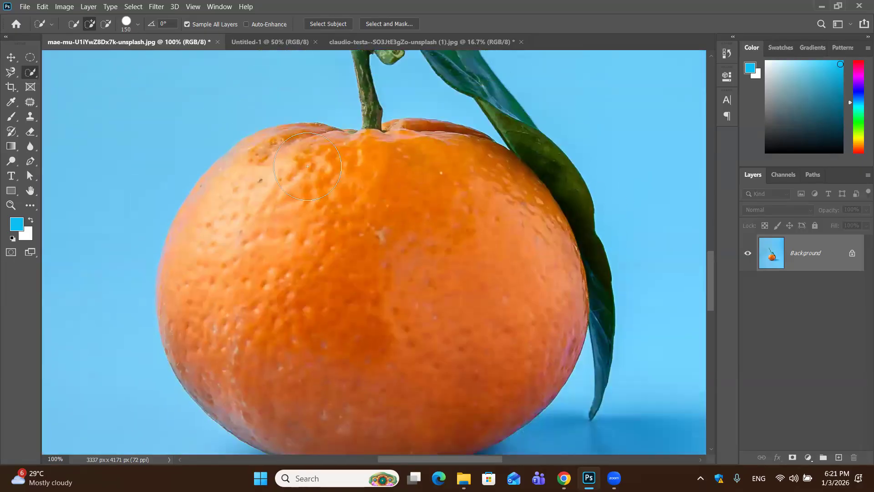
mouse_move(278, 175)
mouse_down()
mouse_move(291, 187)
mouse_move(255, 255)
mouse_move(271, 235)
mouse_up()
scroll(271, 236, down, 3)
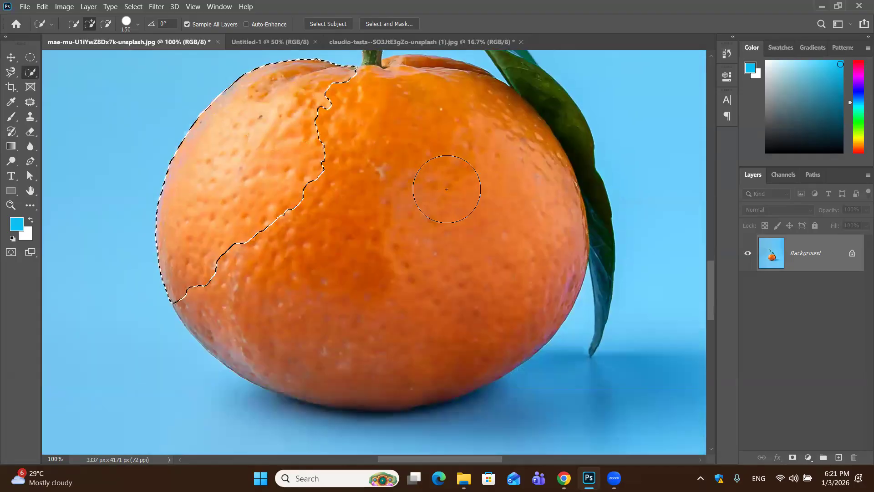
click(437, 195)
scroll(437, 195, up, 8)
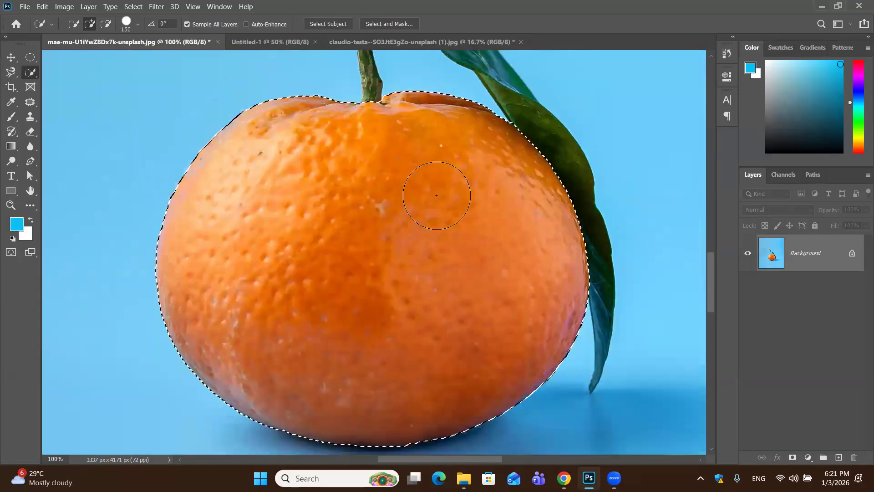
Reduce the Quick Selection brush size to 25 and add the lower stem above the orange to the selection
scroll(425, 203, up, 3)
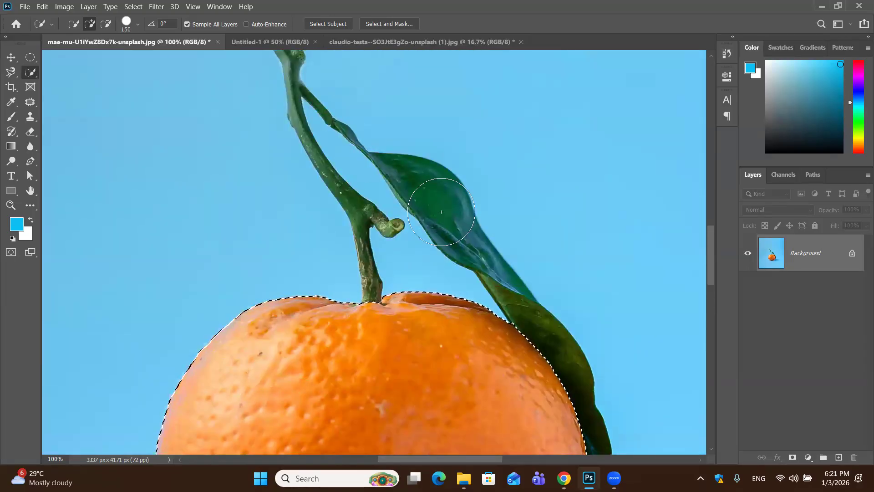
key(bracketleft)
key(bracketleft)
key(bracketleft)
key(bracketleft)
key(bracketleft)
key(bracketleft)
key(bracketleft)
key(bracketleft)
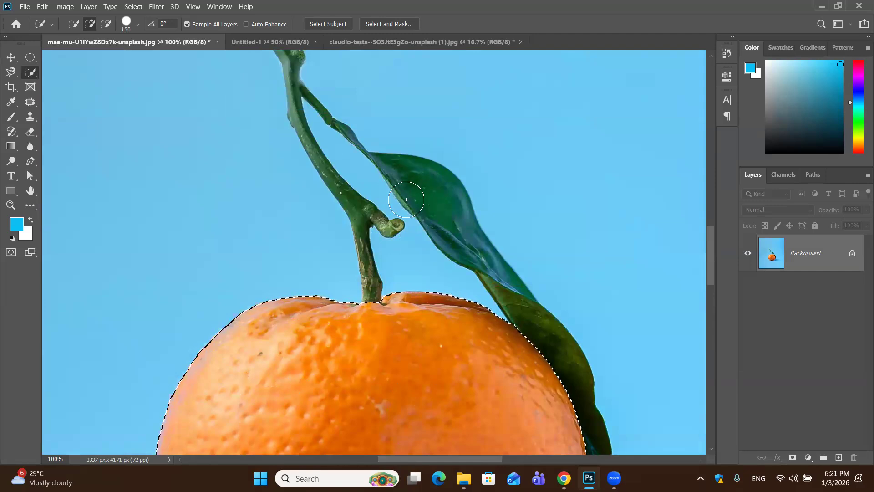
key(bracketleft)
key(bracketleft)
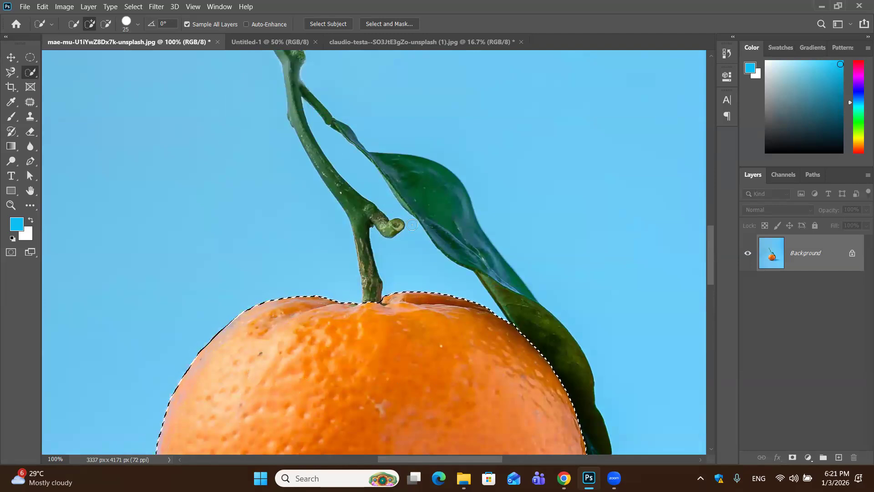
click(367, 271)
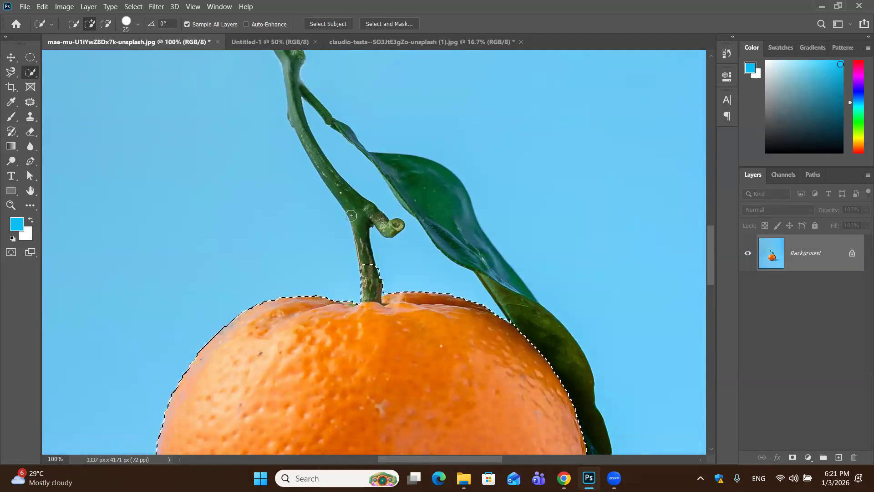
click(351, 203)
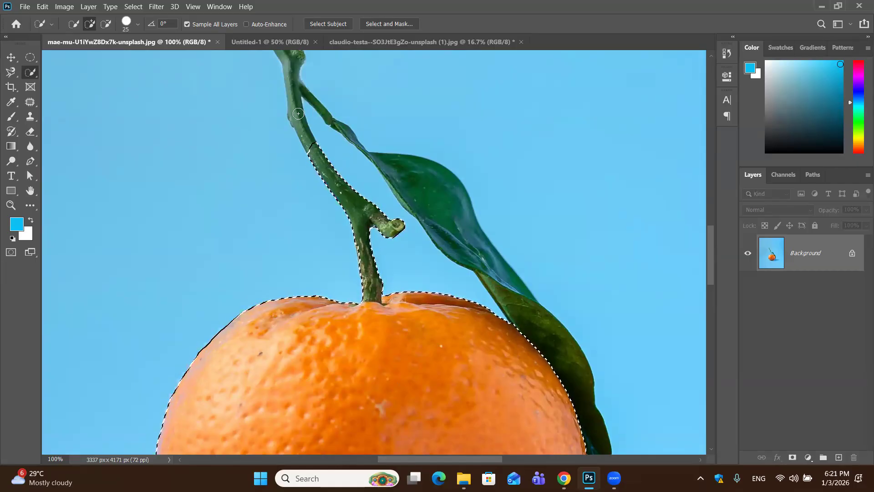
click(298, 113)
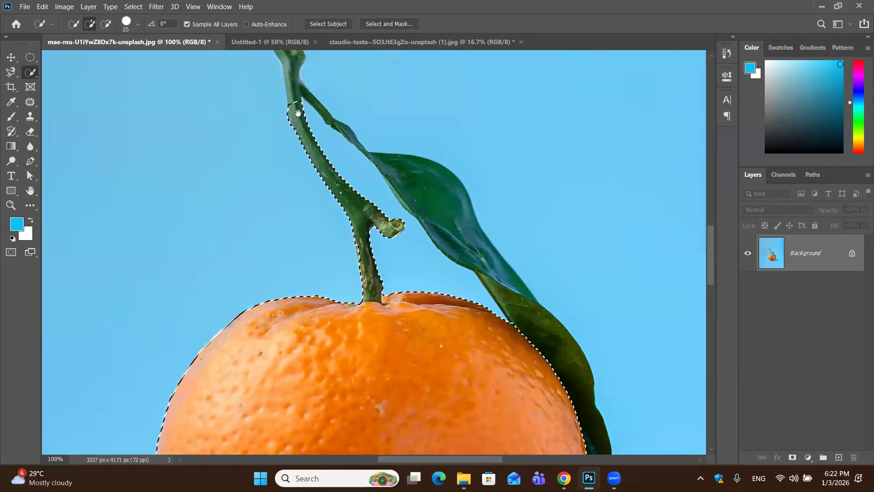
Add the upper stem and the start of the side twig to the selection, using brush size 10 for the pale tip
scroll(273, 153, up, 3)
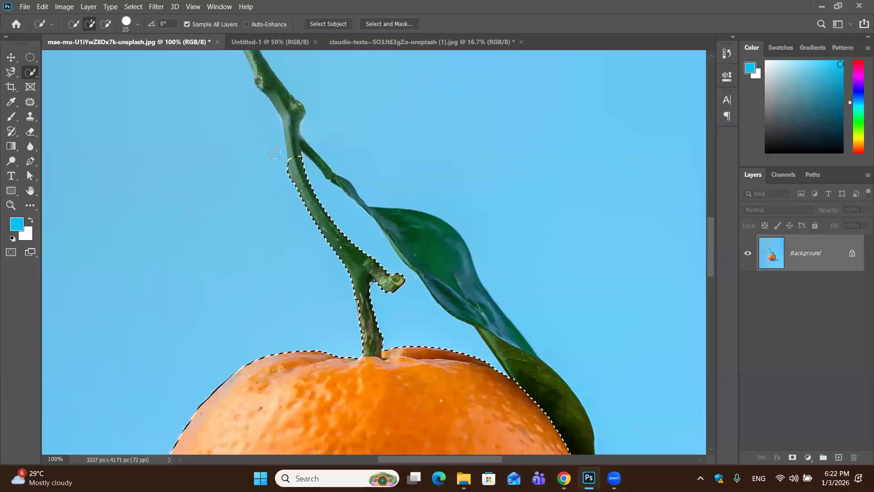
scroll(274, 153, up, 3)
click(274, 152)
scroll(274, 152, up, 4)
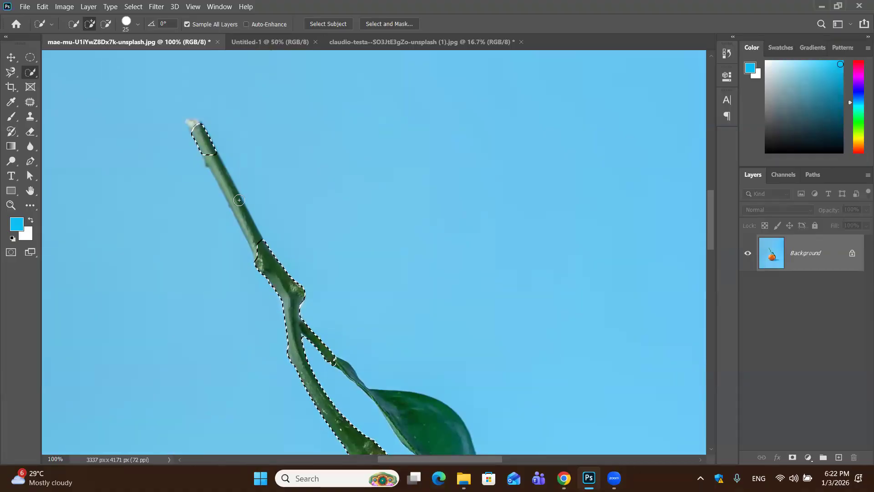
drag(206, 148, 234, 195)
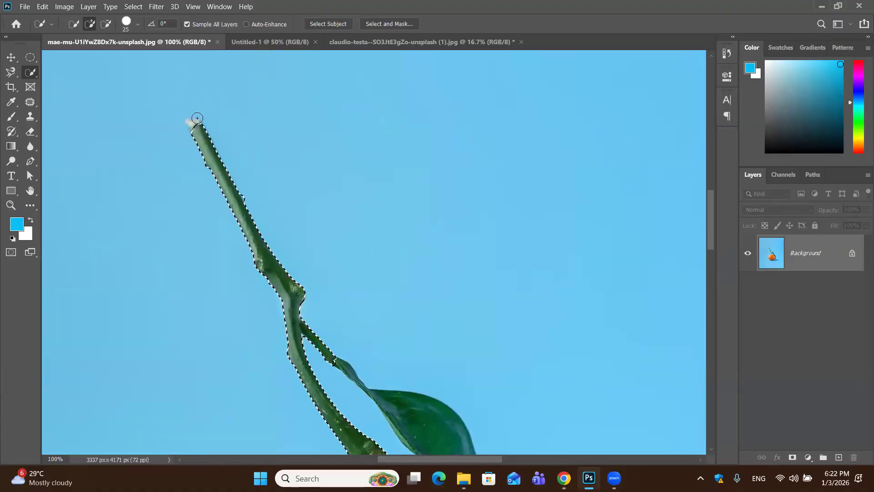
key(bracketleft)
key(bracketleft)
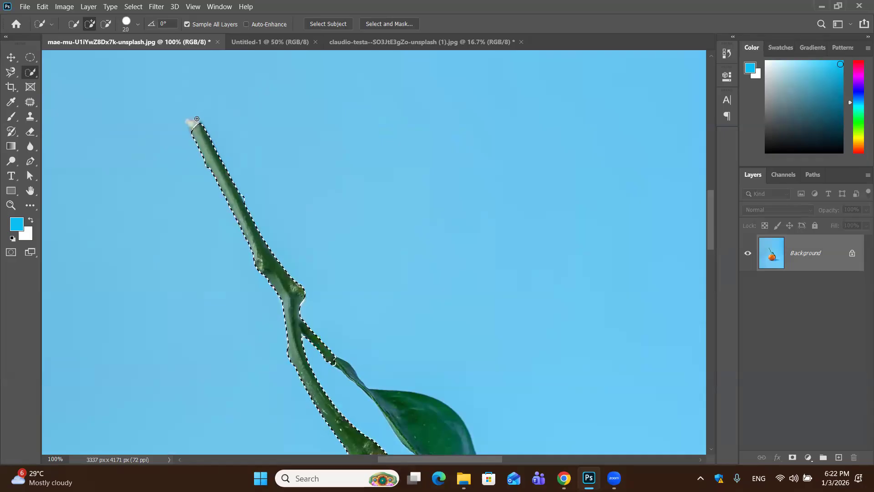
click(194, 124)
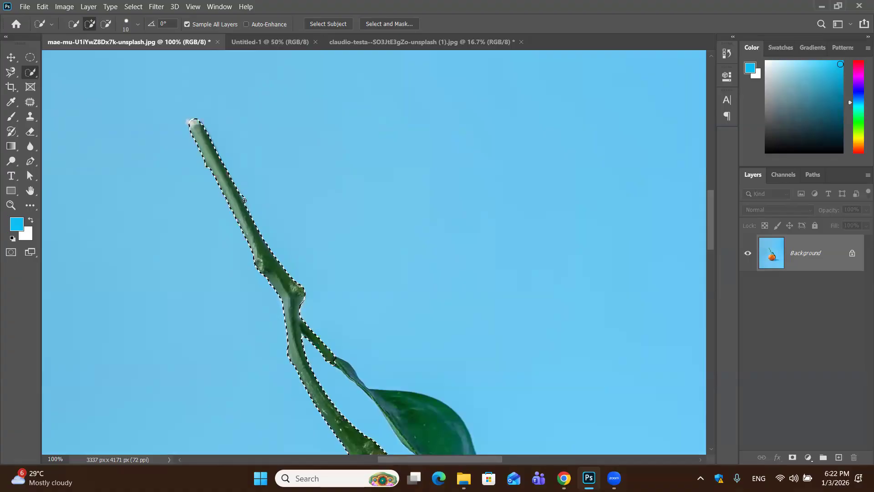
Switch the Quick Selection Tool to subtracting from the selection and set its brush size to 25
click(106, 24)
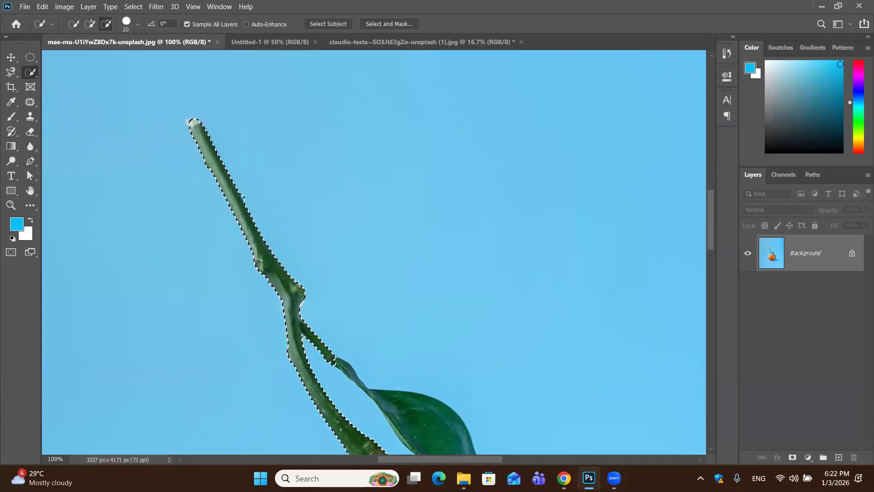
key(bracketleft)
key(bracketleft)
key(bracketleft)
key(bracketleft)
key(bracketleft)
key(bracketleft)
key(bracketleft)
key(bracketleft)
key(bracketleft)
key(bracketleft)
key(bracketleft)
key(bracketleft)
key(bracketleft)
key(bracketleft)
key(bracketleft)
key(bracketleft)
key(bracketleft)
scroll(391, 204, down, 2)
scroll(392, 206, down, 6)
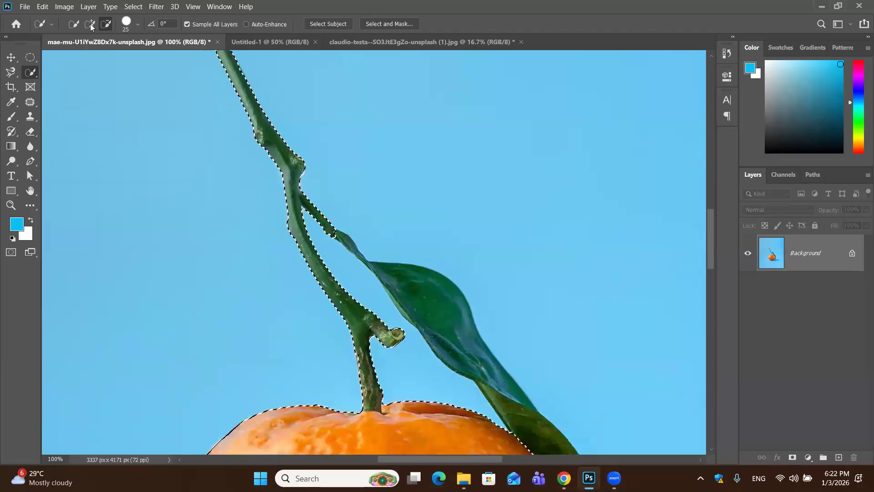
Return the Quick Selection Tool to adding mode and add the whole leaf, including its lower tip, to the selection
scroll(187, 76, down, 3)
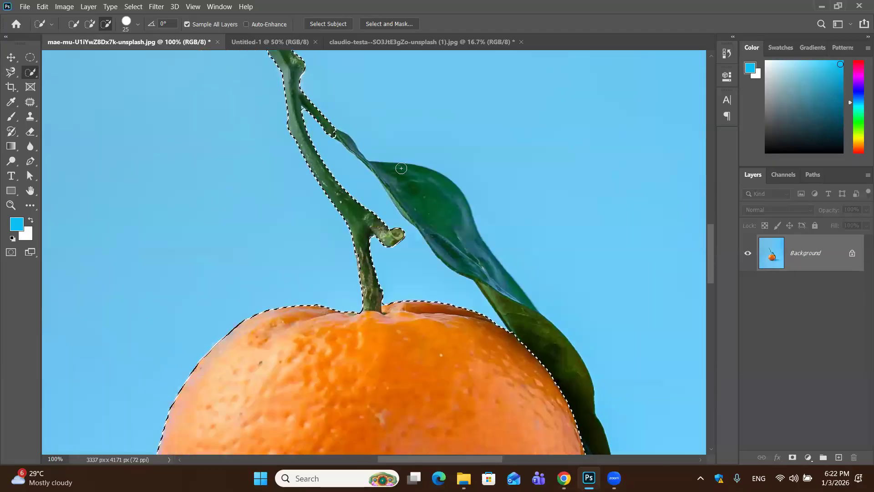
key(alt)
key(alt)
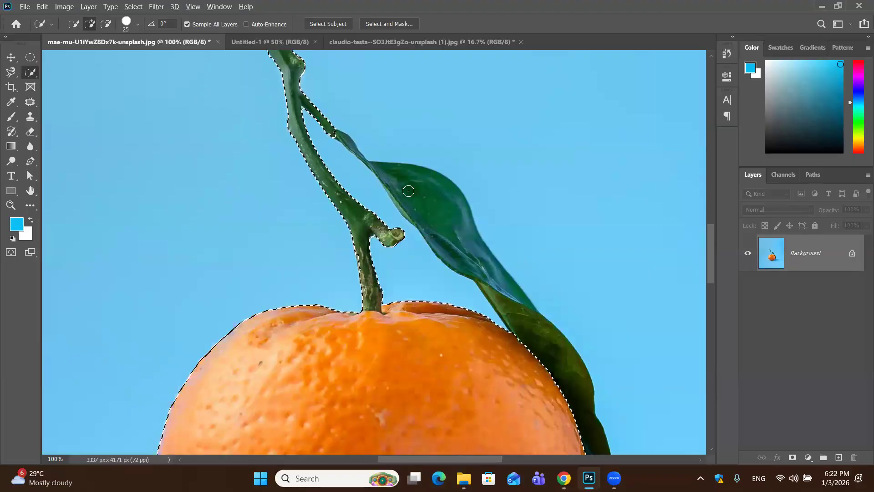
key(alt)
click(407, 188)
click(476, 242)
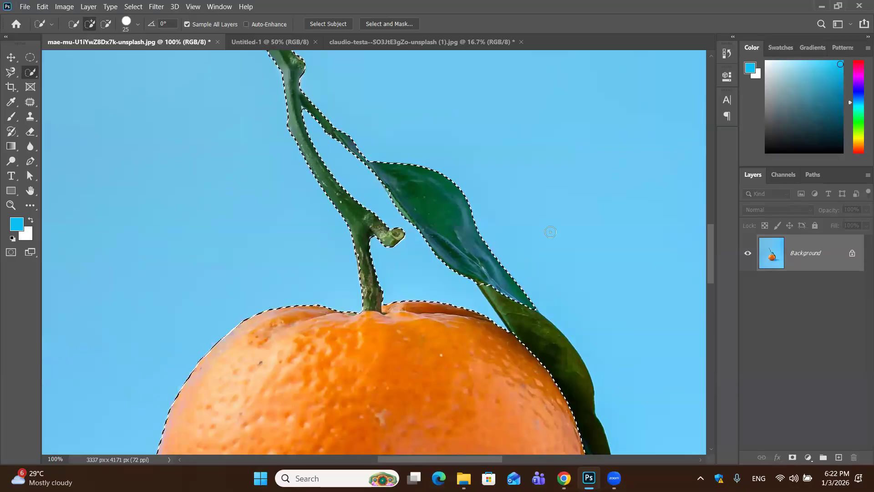
scroll(456, 196, down, 3)
scroll(371, 109, down, 1)
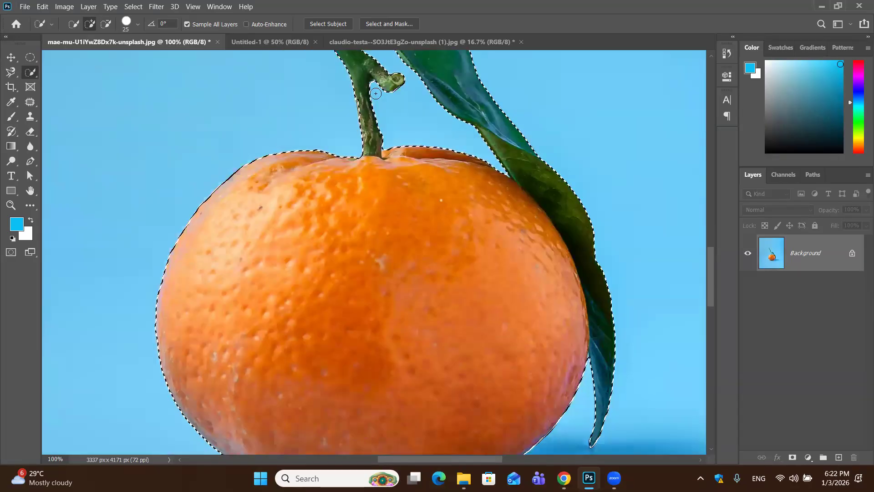
Check the selection outline around the stem fork, the leaf and the body of the orange
scroll(305, 117, up, 3)
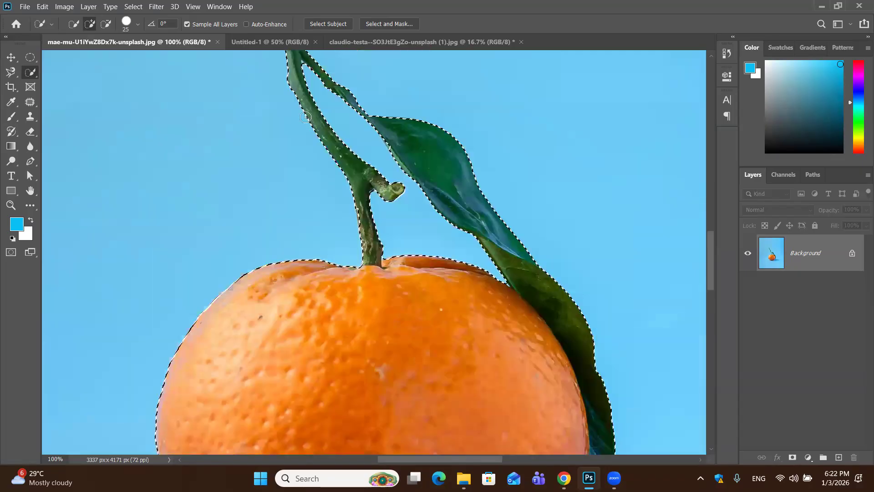
scroll(306, 117, up, 1)
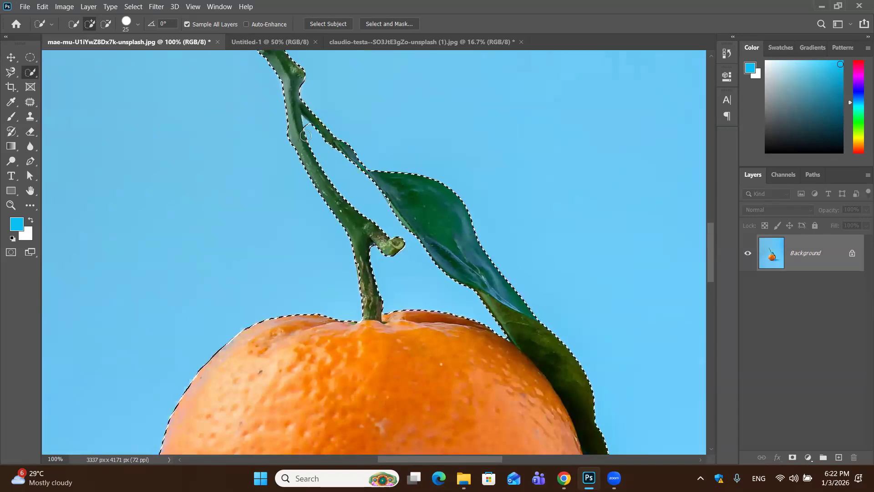
key(alt)
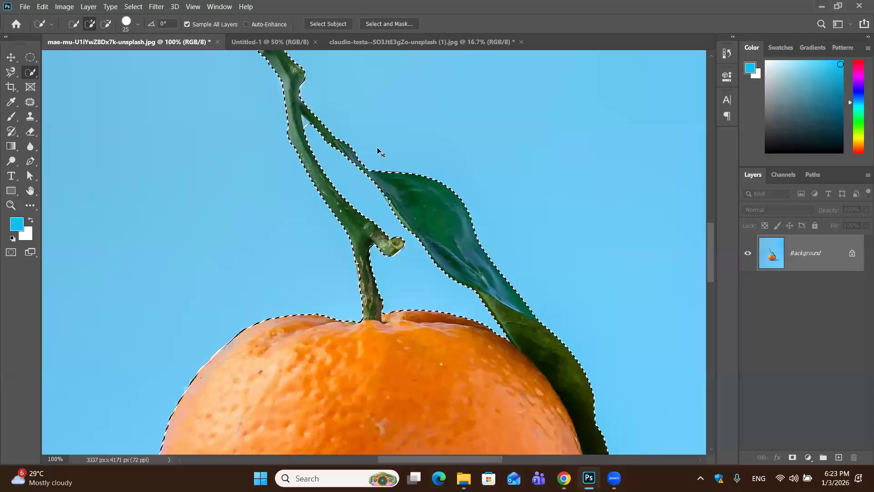
scroll(380, 188, down, 3)
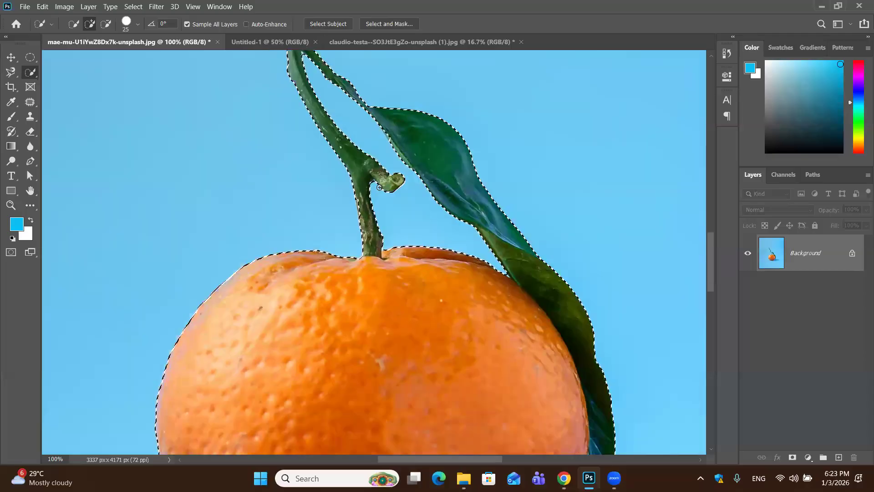
scroll(463, 169, down, 4)
scroll(462, 168, down, 2)
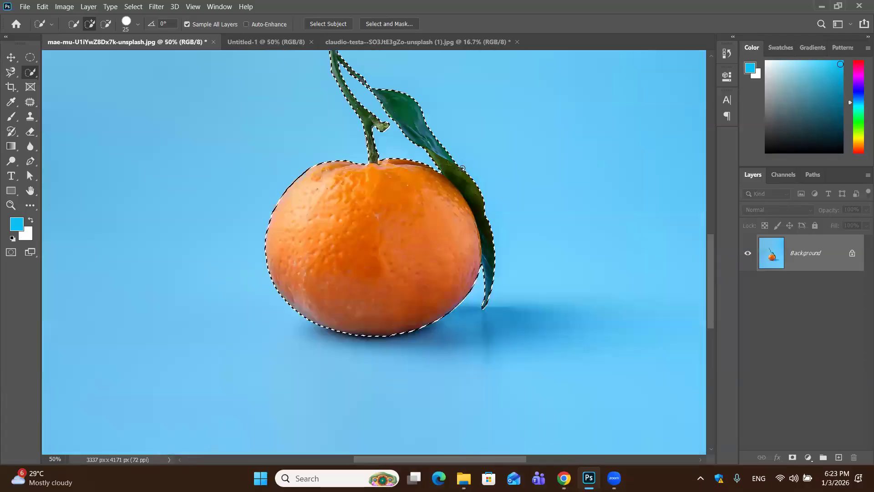
scroll(462, 168, up, 3)
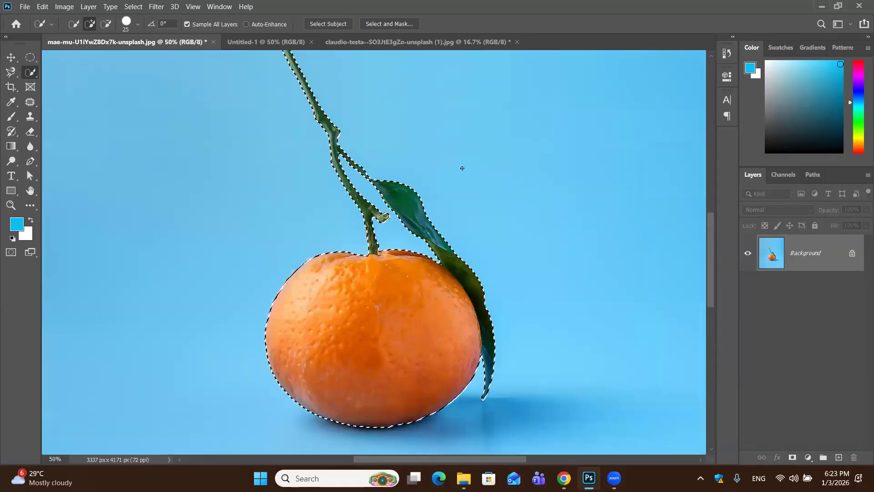
scroll(462, 168, up, 2)
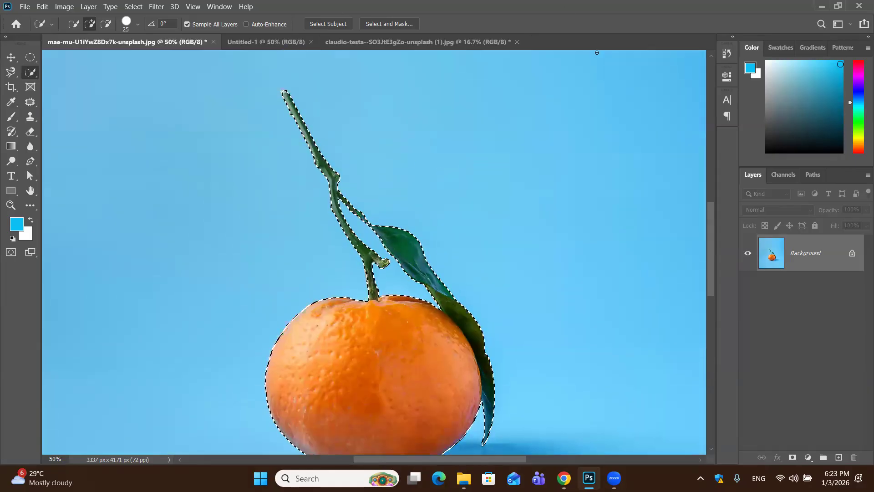
Copy the selected orange with its stem and leaf to a new layer and hide the Background layer
key(ctrl+minus)
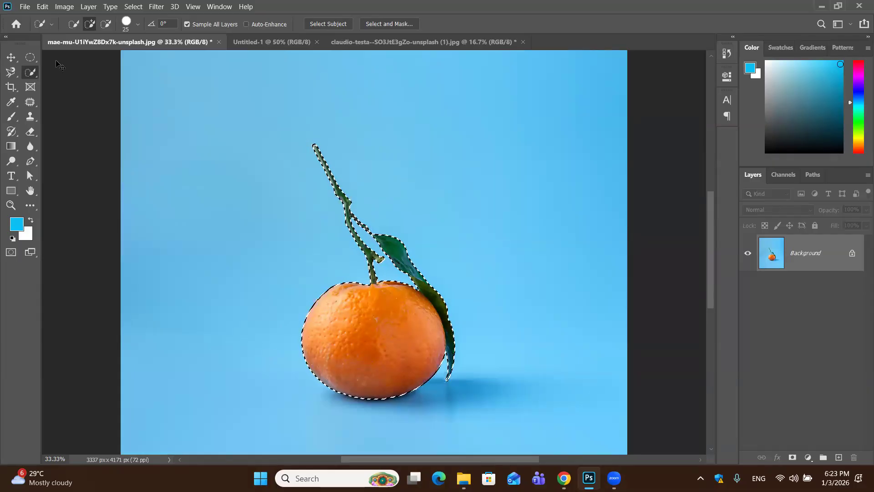
key(ctrl+j)
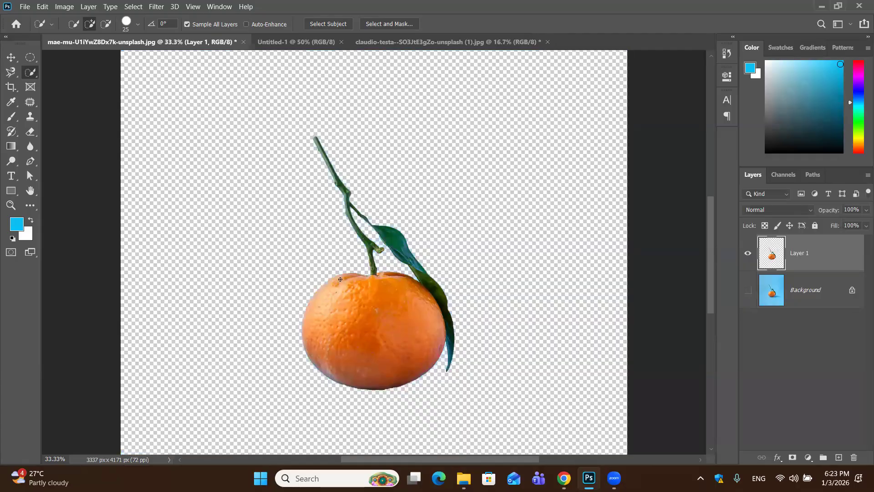
scroll(341, 279, down, 2)
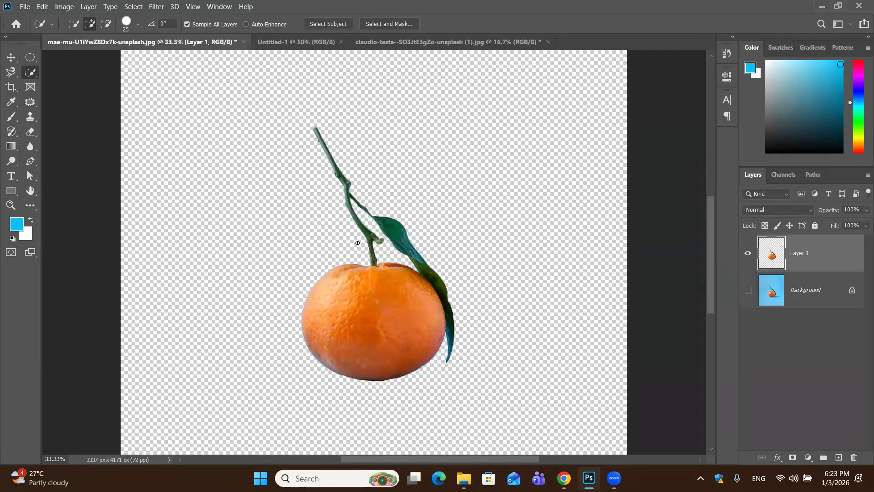
Inspect the cut-out edges of the orange, stem and leaf up close against the transparent background
scroll(358, 247, up, 1)
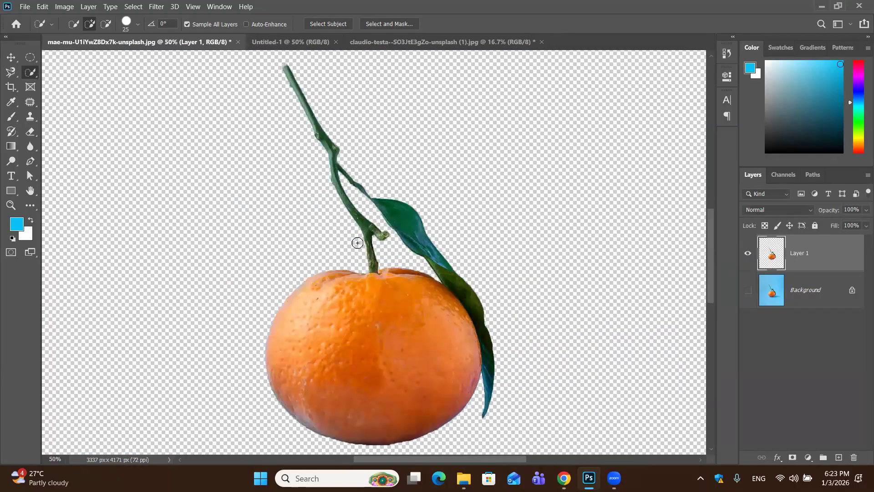
scroll(358, 246, up, 1)
scroll(381, 255, up, 1)
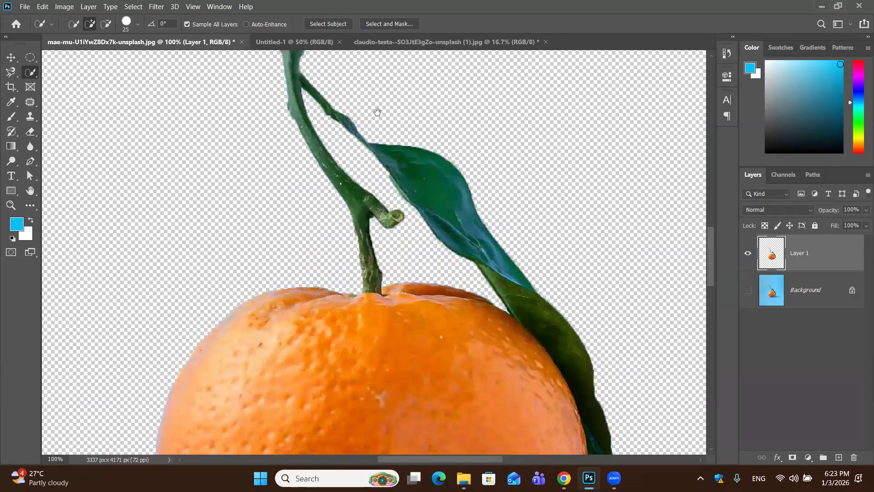
scroll(404, 434, down, 5)
scroll(404, 433, right, 5)
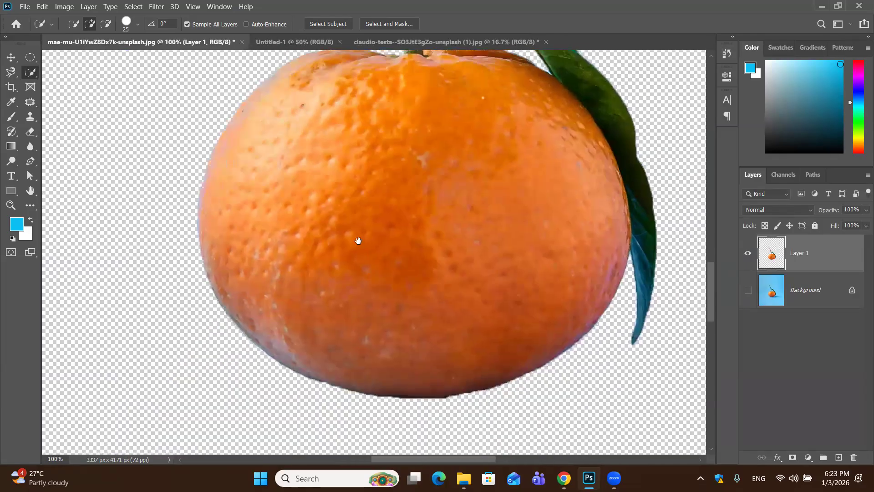
scroll(355, 178, up, 5)
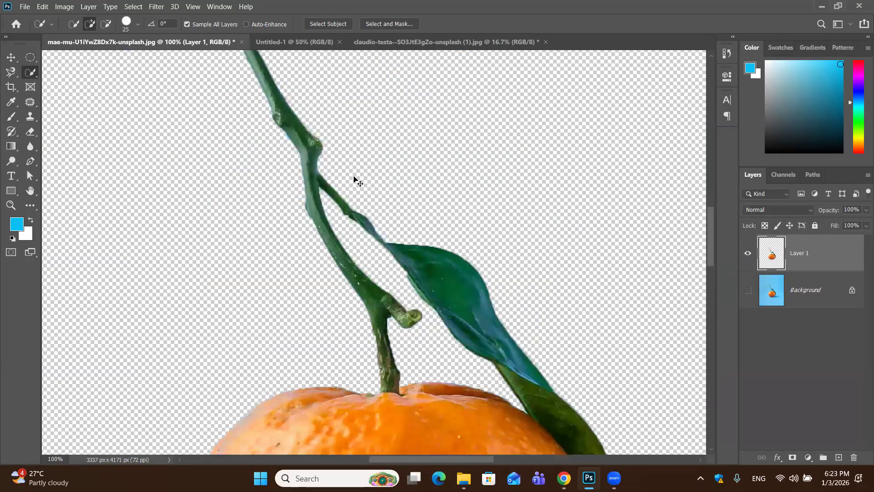
Change the foreground colour to a light peach orange in the Color Picker
scroll(354, 176, down, 5)
scroll(354, 176, down, 2)
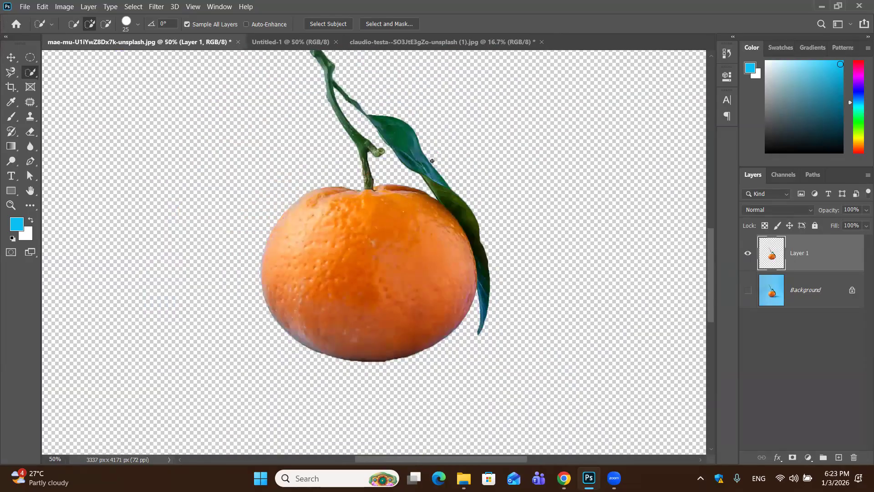
key(ctrl+minus)
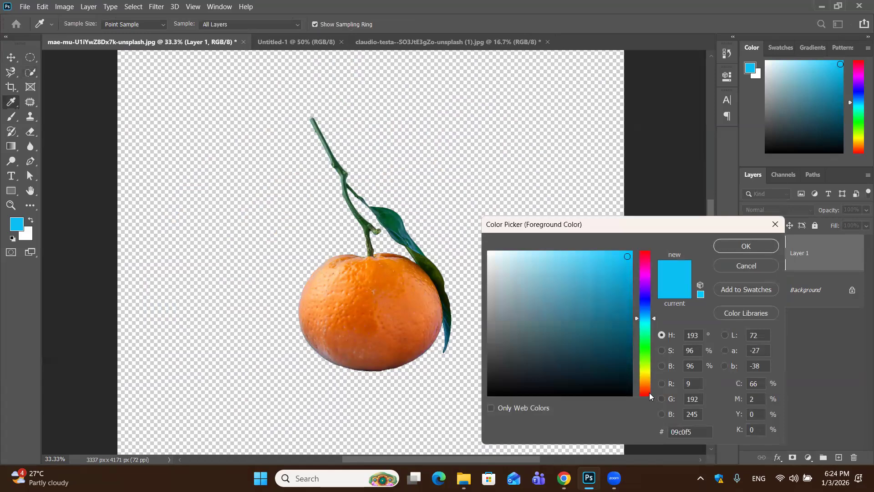
click(641, 393)
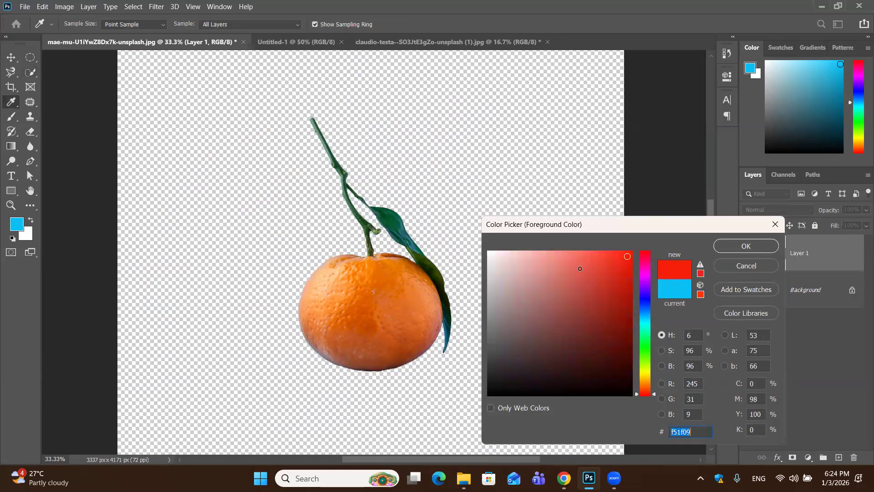
text(f19770)
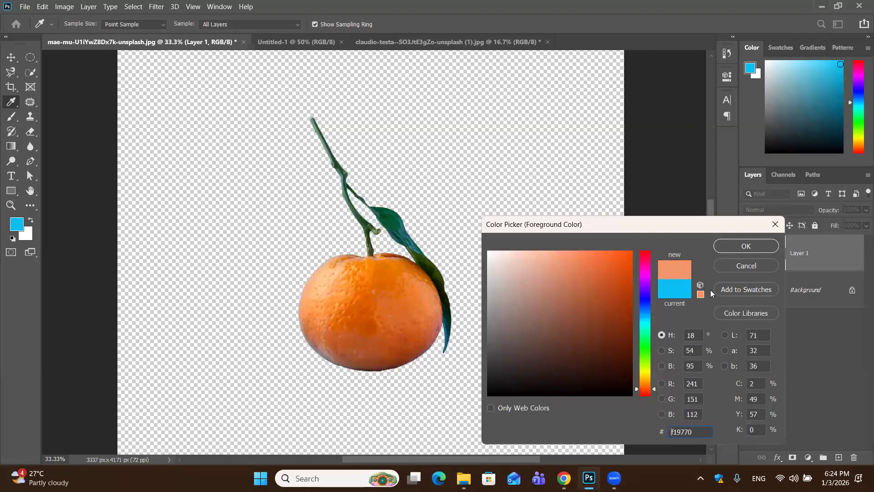
click(759, 241)
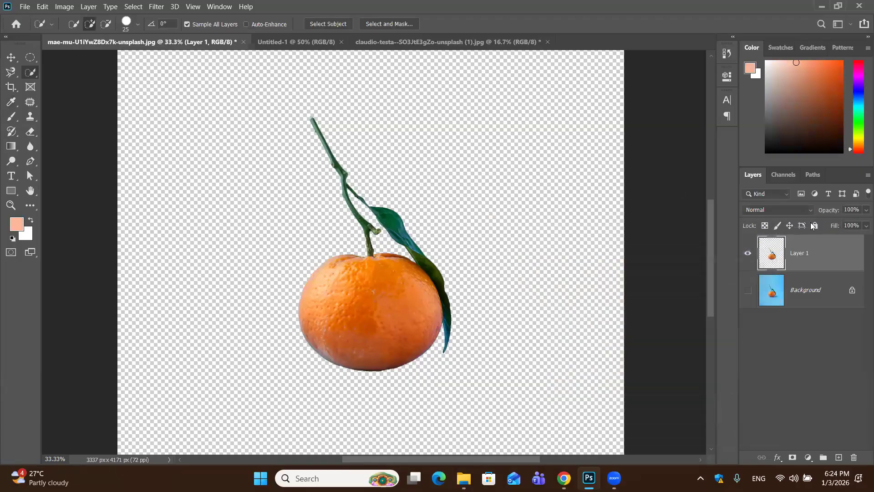
click(750, 290)
key(alt+BackSpace)
drag(818, 263, 825, 308)
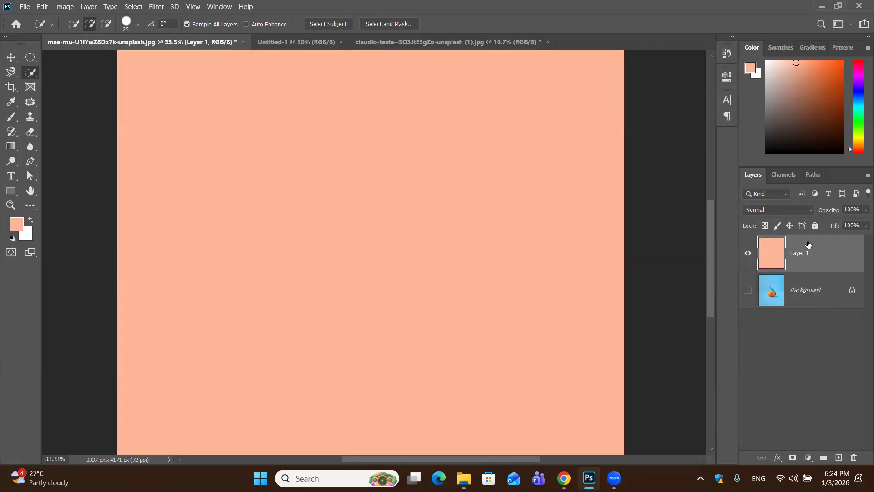
key(ctrl+z)
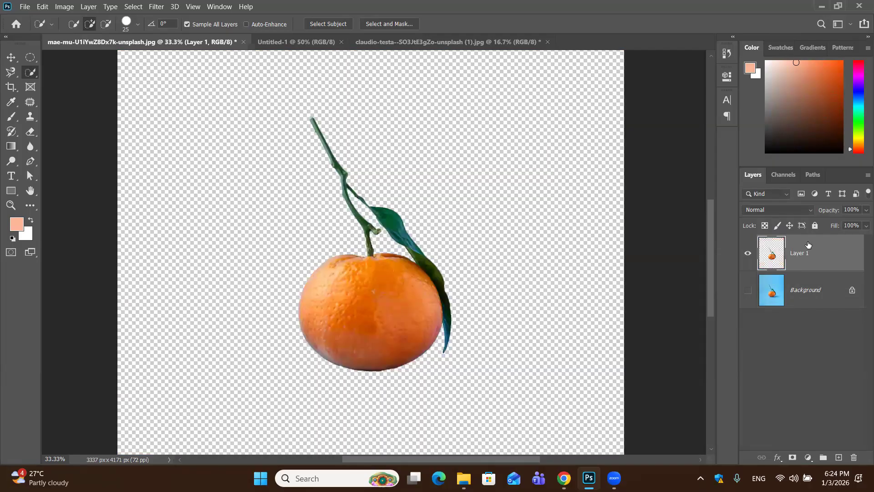
Add a new layer, fill it with the peach foreground colour and place the orange cut-out layer above it
click(838, 457)
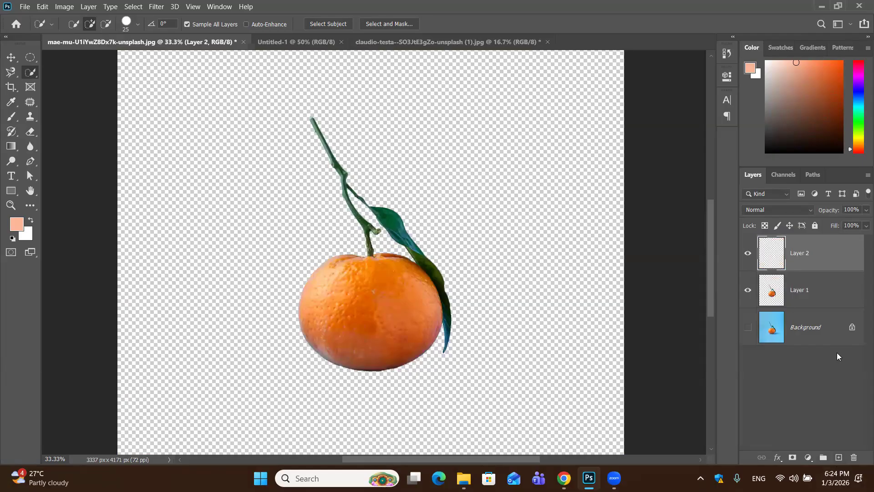
key(alt+BackSpace)
drag(833, 302, 831, 237)
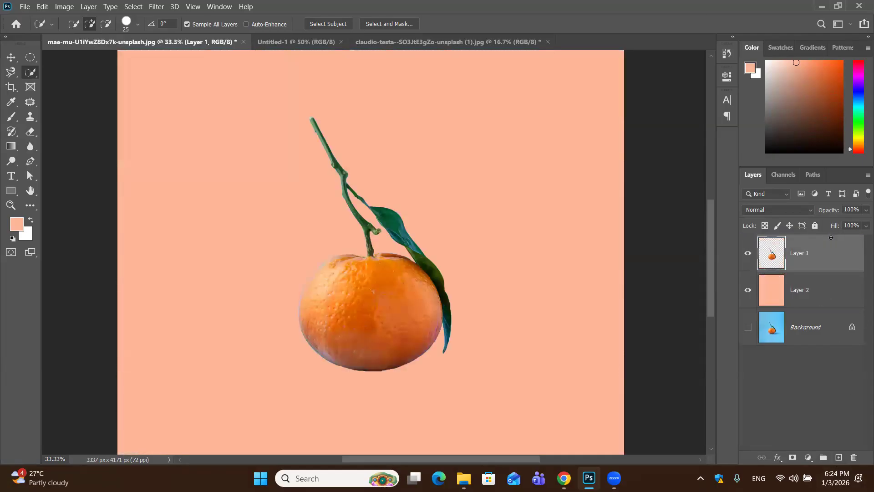
Review the whole orange cut-out with its stem and leaf against the peach background
key(ctrl+minus)
key(ctrl+minus)
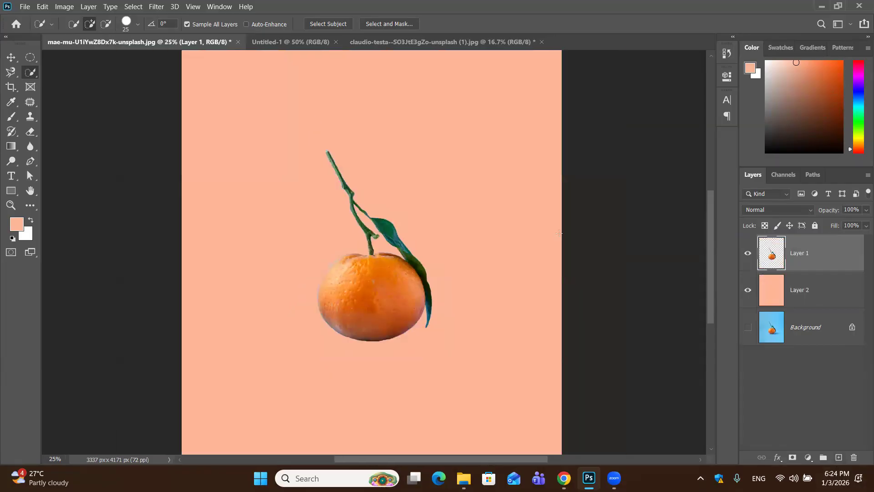
key(ctrl+minus)
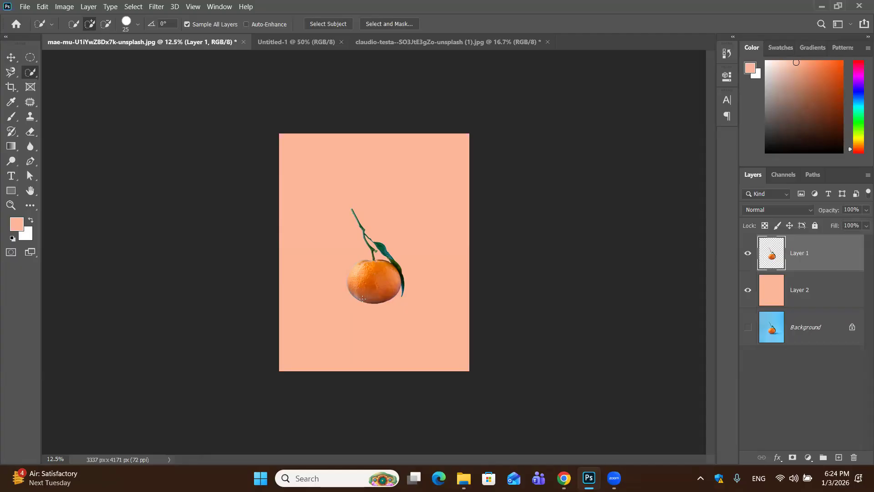
key(ctrl+minus)
key(ctrl+plus)
key(ctrl+plus)
key(ctrl+plus)
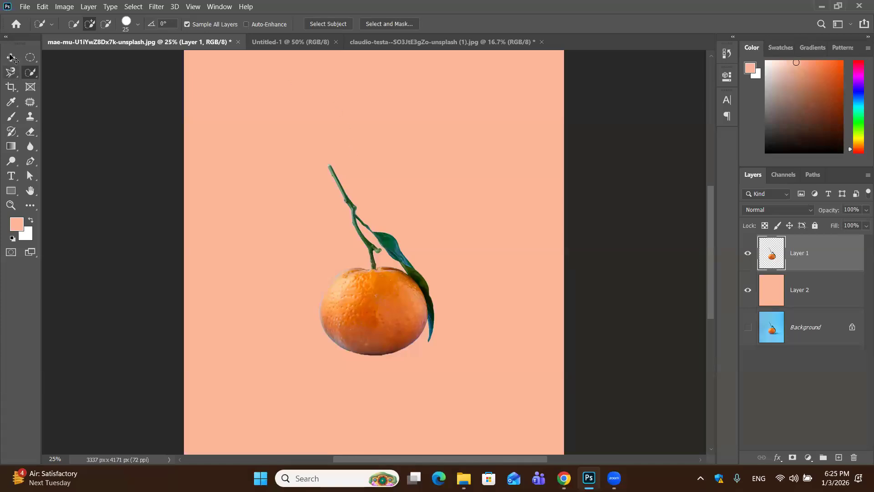
Activate the Move tool and view the green landscape document before returning to the orange image
key(v)
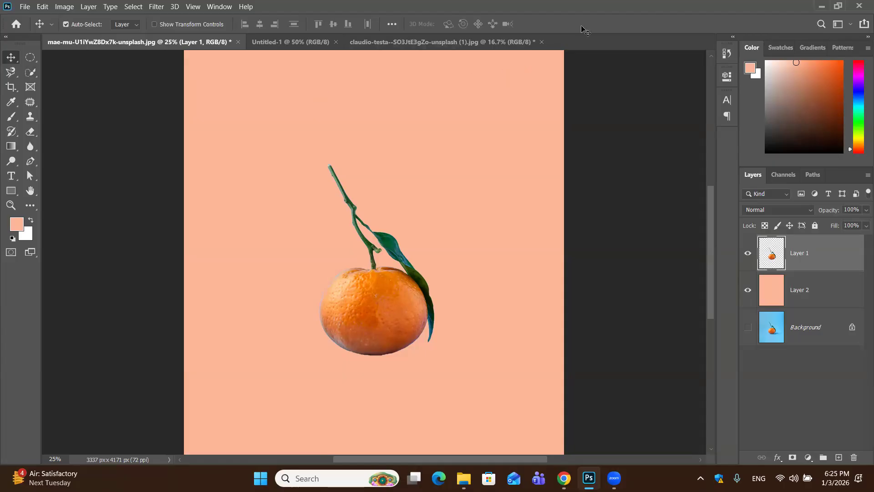
click(391, 45)
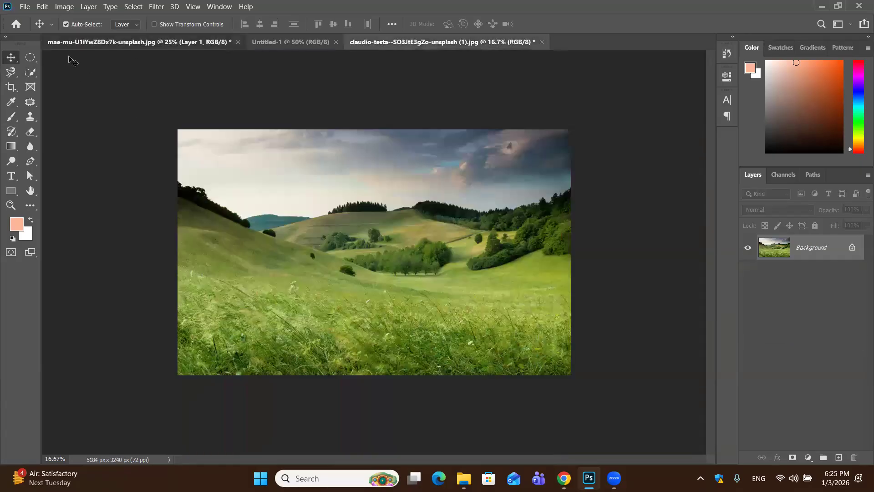
key(ctrl+Tab)
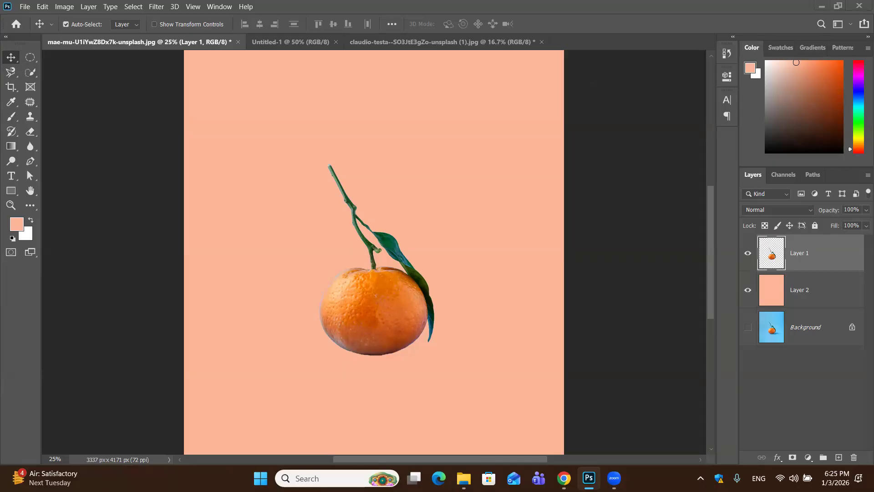
click(376, 469)
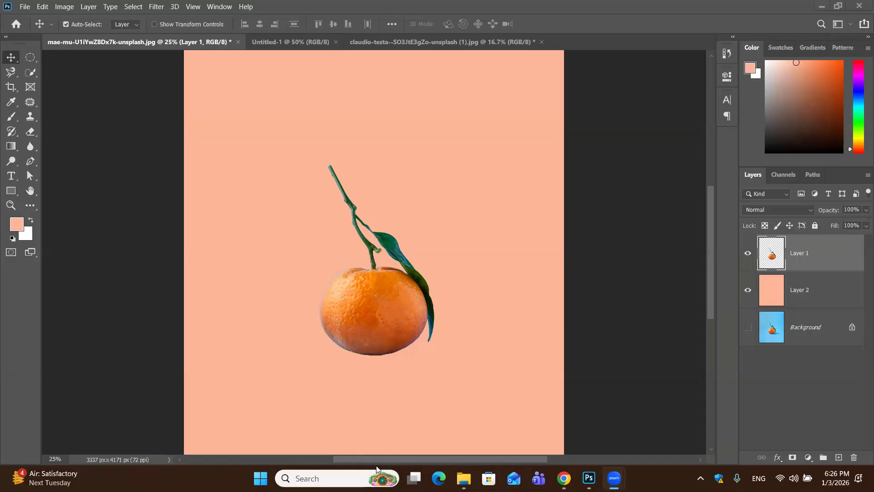
click(589, 478)
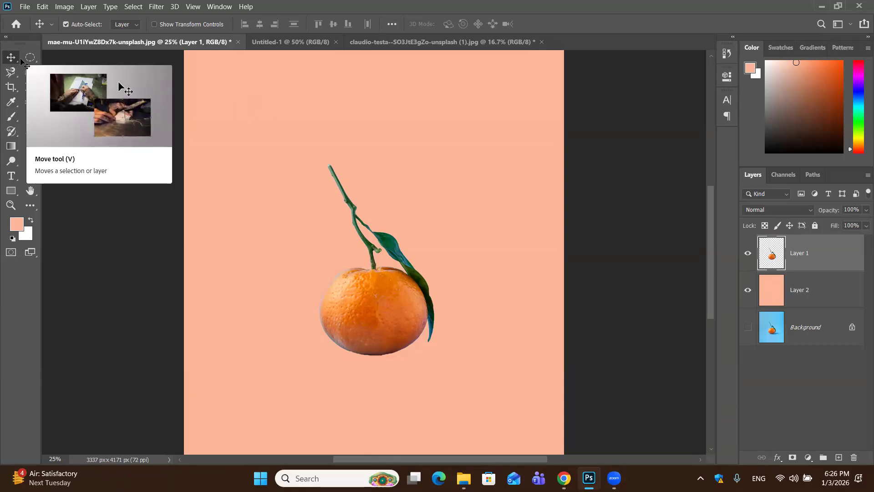
click(828, 6)
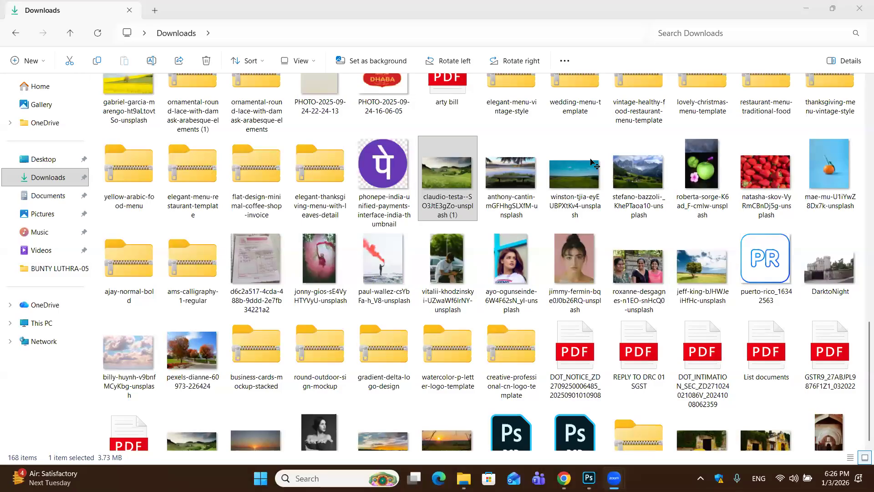
key(alt+Tab)
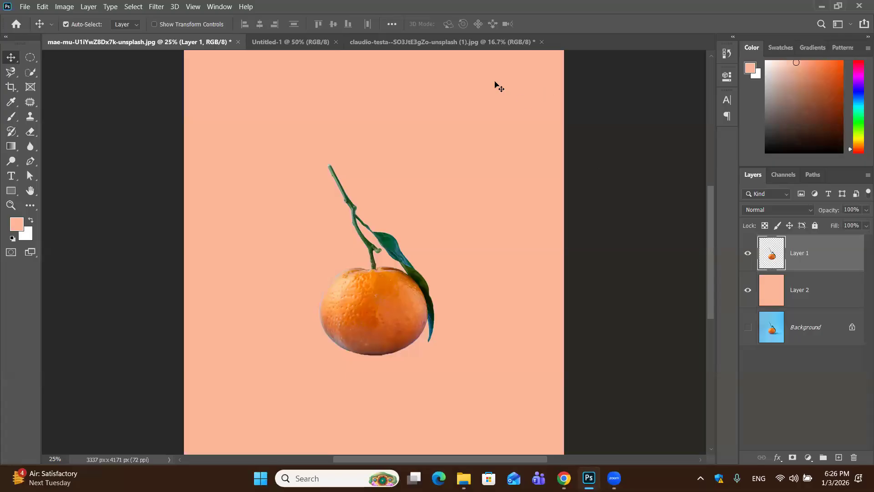
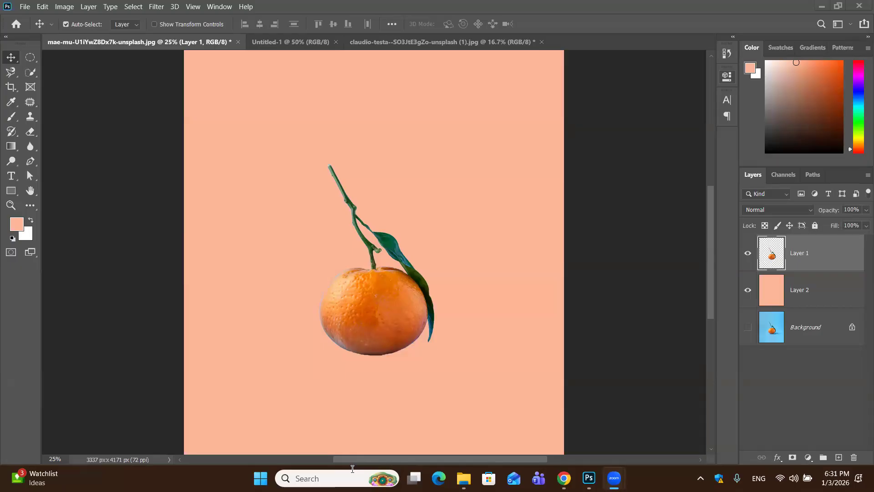
click(590, 478)
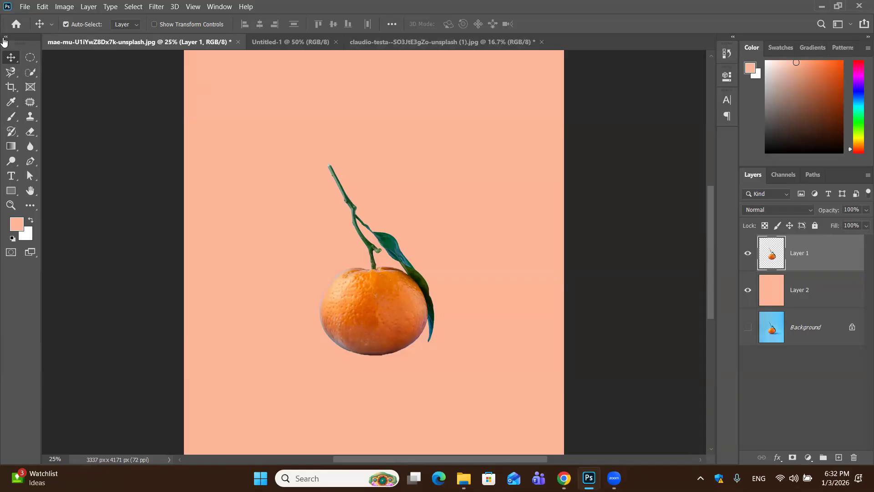
click(18, 227)
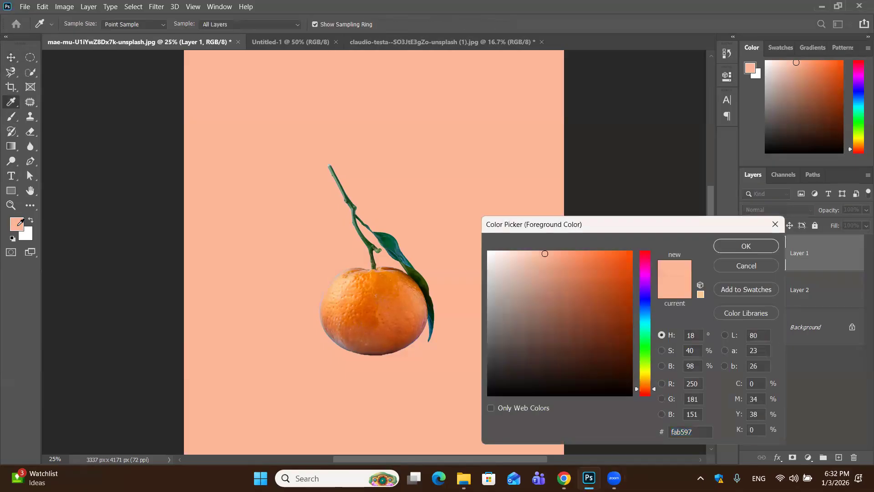
click(729, 265)
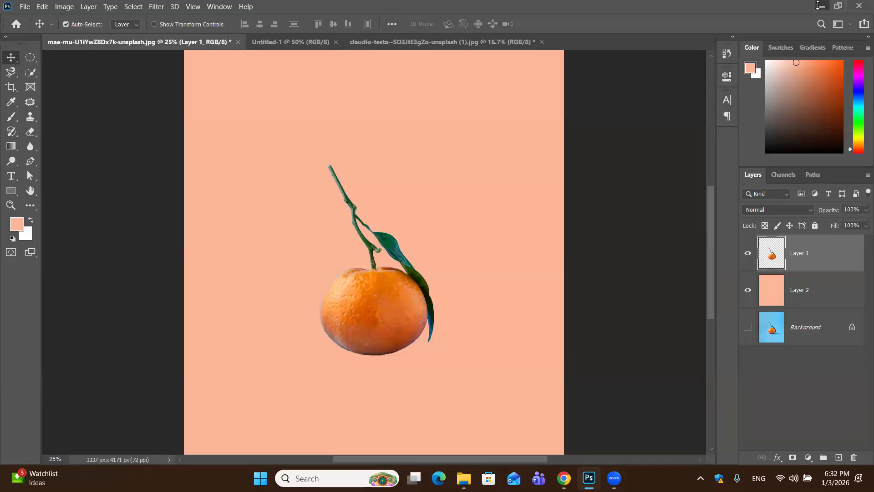
click(818, 4)
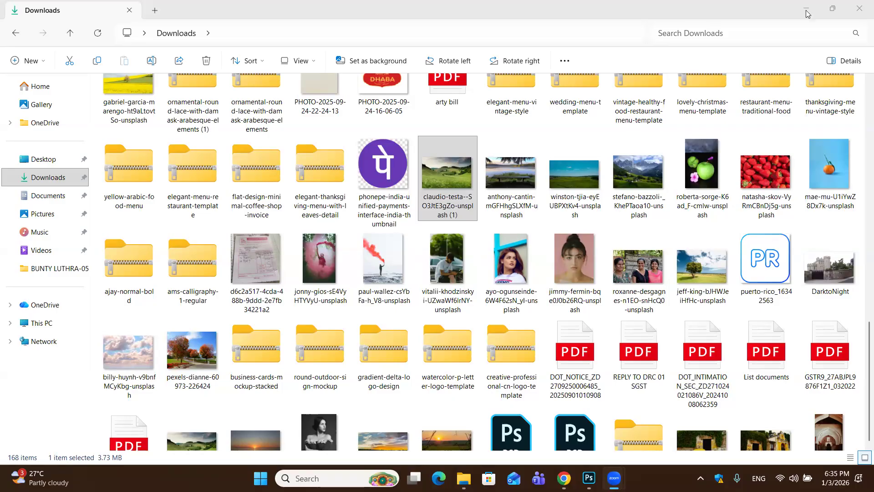
click(806, 8)
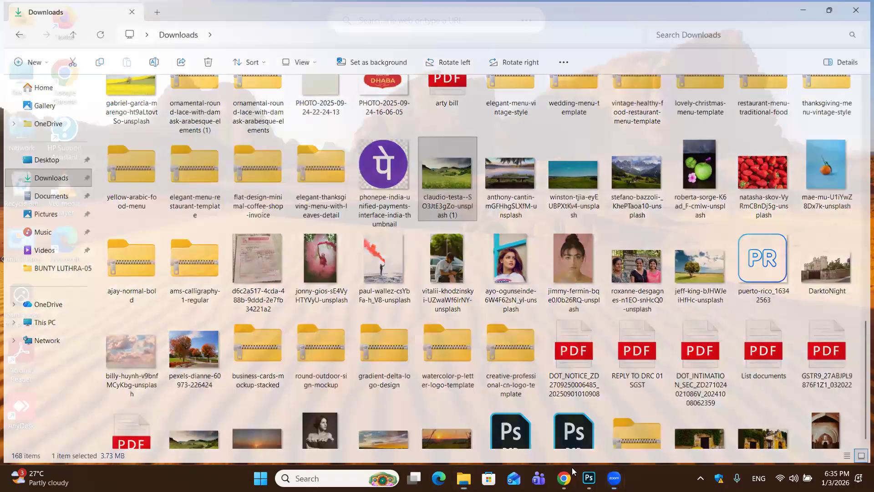
click(587, 474)
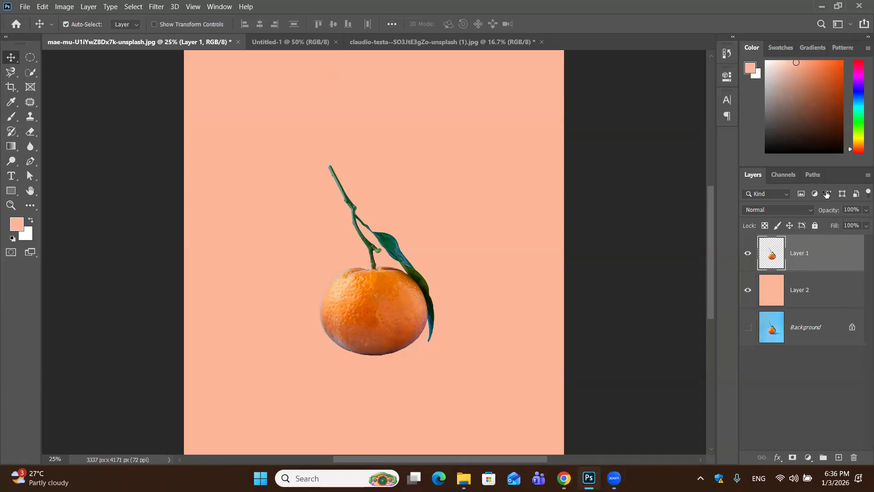
Delete the orange cut-out layer from the orange image and switch to the blank Untitled-1 document
drag(844, 265, 853, 457)
drag(844, 260, 860, 468)
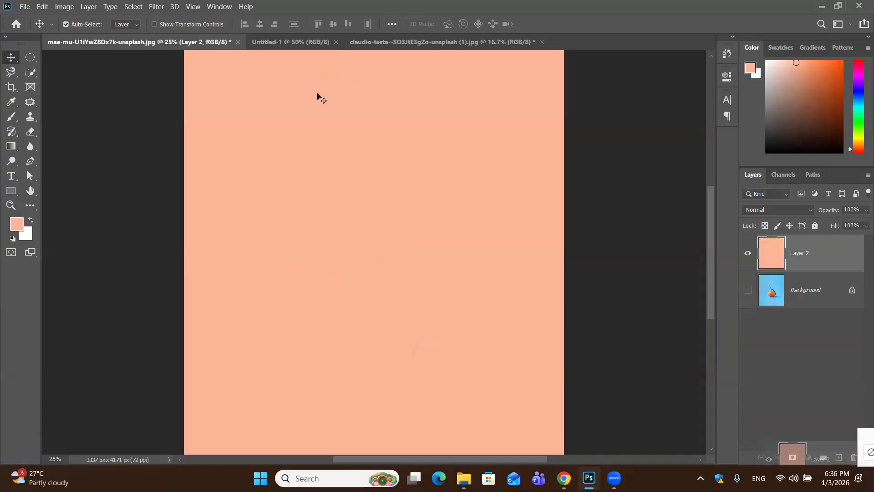
key(super+d)
key(super+d)
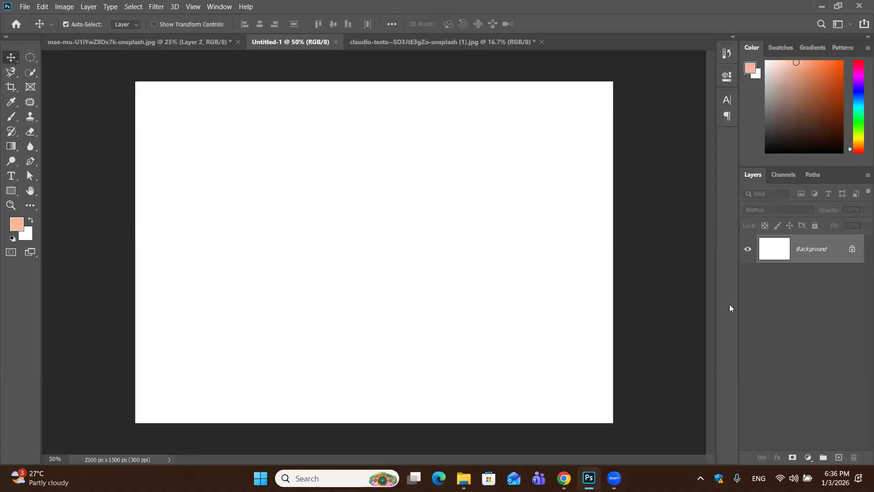
Undock the Layers panel, make it taller and place it over the upper-right part of the white canvas
drag(843, 173, 514, 83)
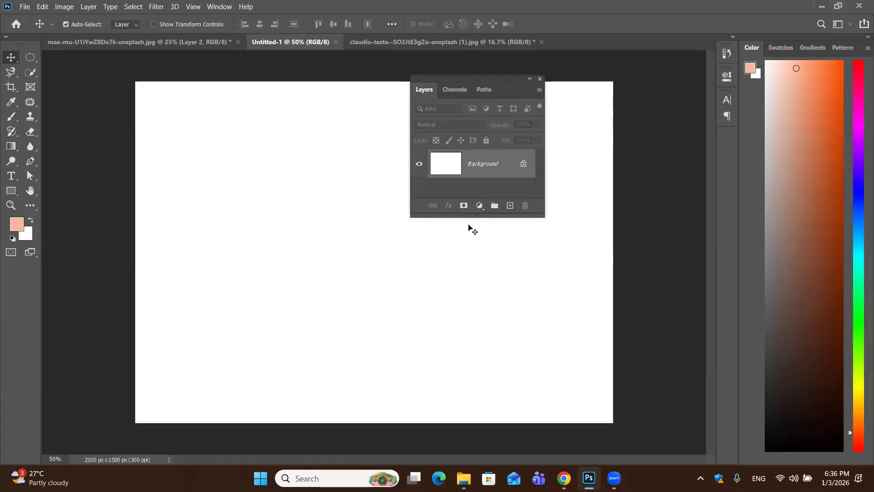
drag(476, 216, 474, 309)
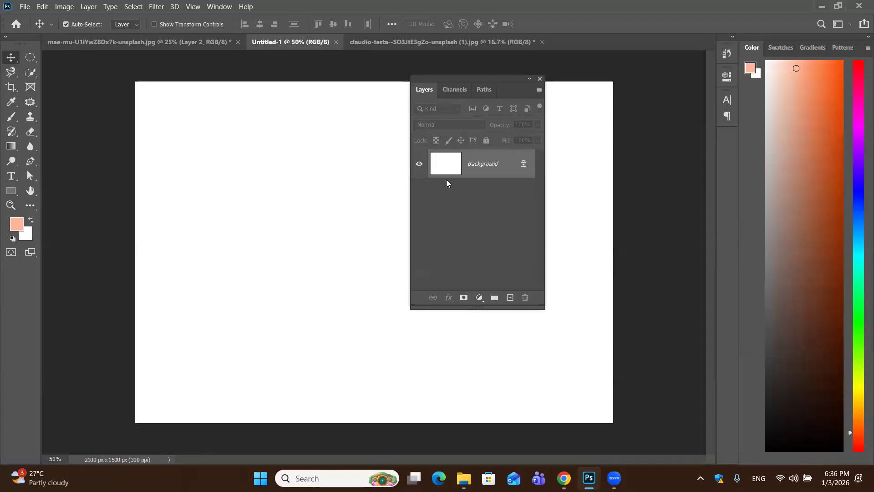
drag(492, 80, 579, 73)
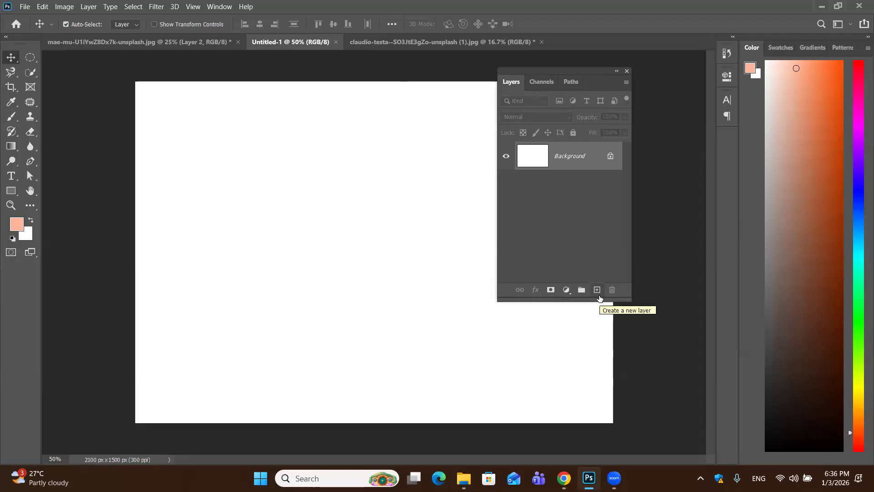
Add a blank layer above the Background to browse its blend modes, and delete that layer again
click(597, 290)
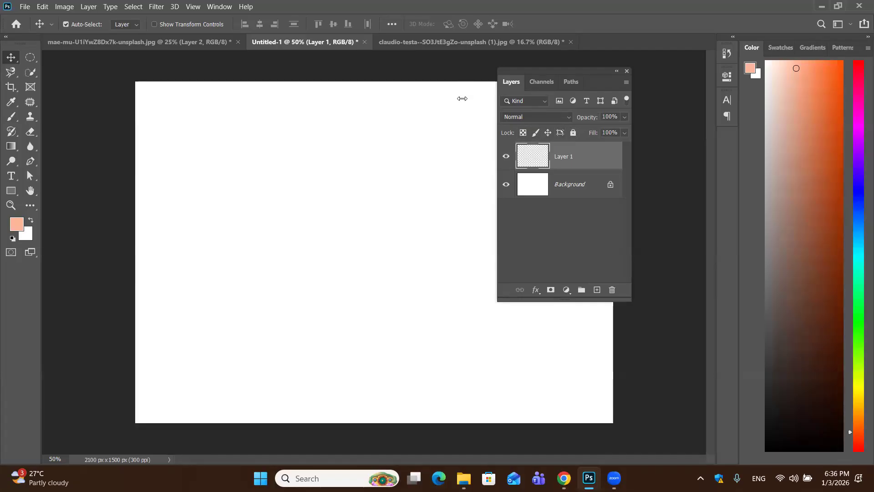
click(570, 117)
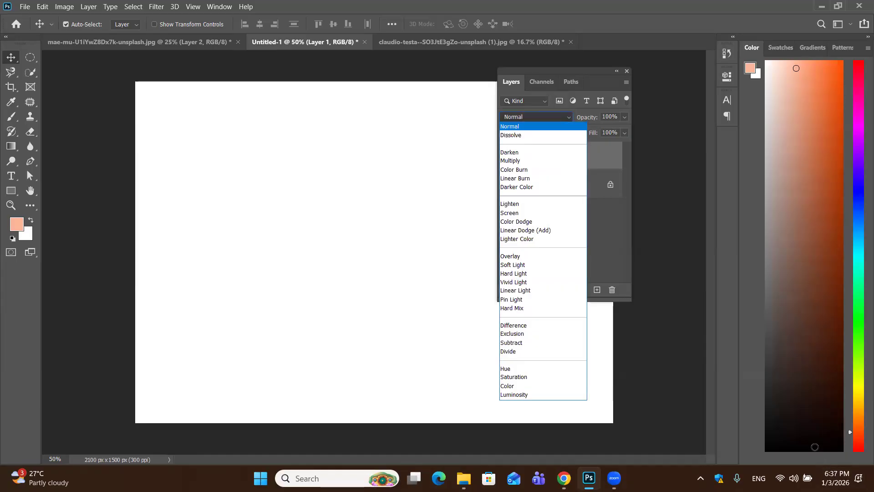
click(815, 422)
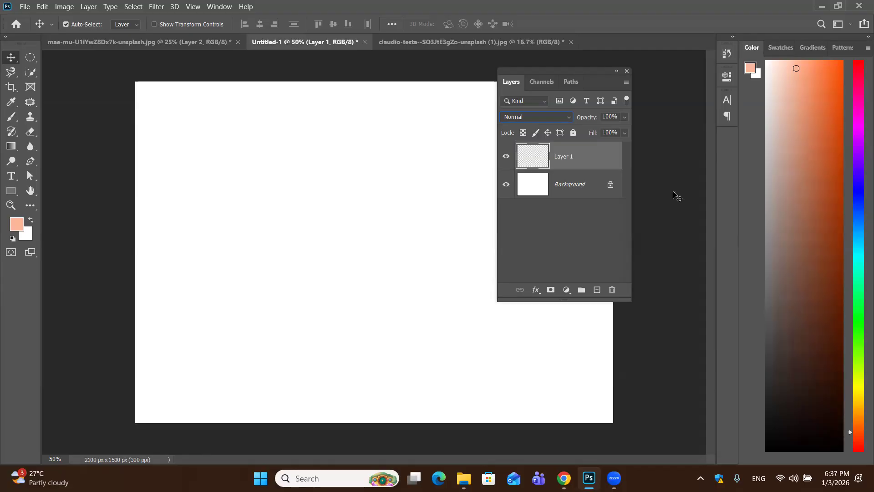
drag(595, 148, 611, 290)
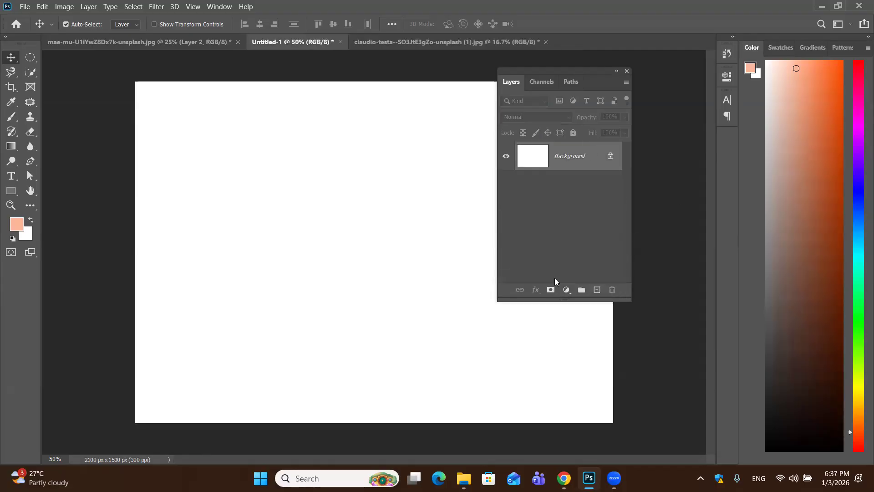
Add a new blank layer above the Background and rename it skt
click(597, 290)
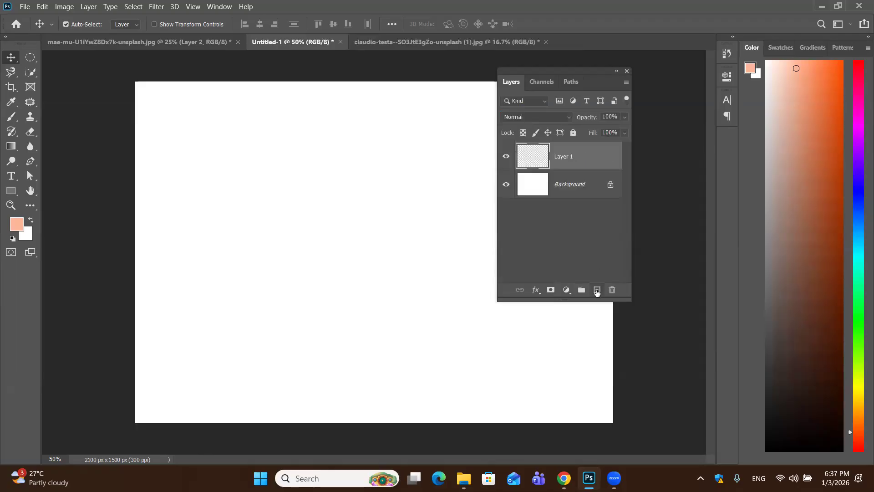
double_click(564, 156)
key(BackSpace)
text(sk)
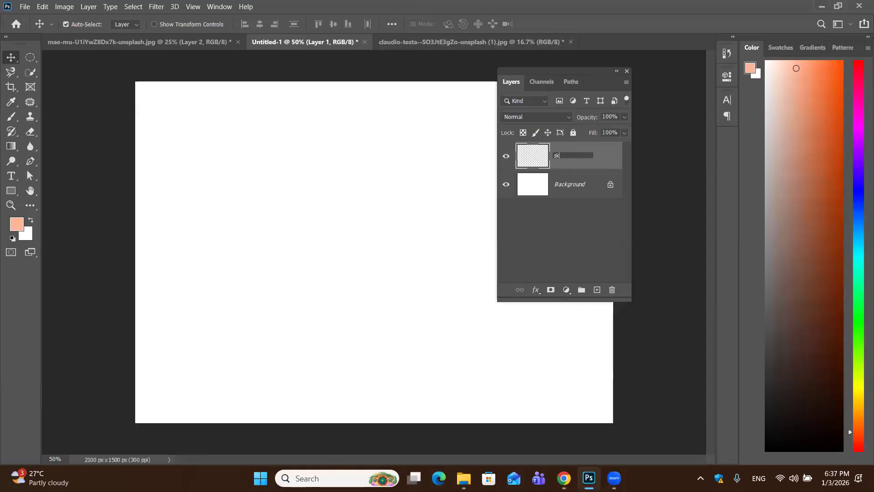
text(t)
key(Return)
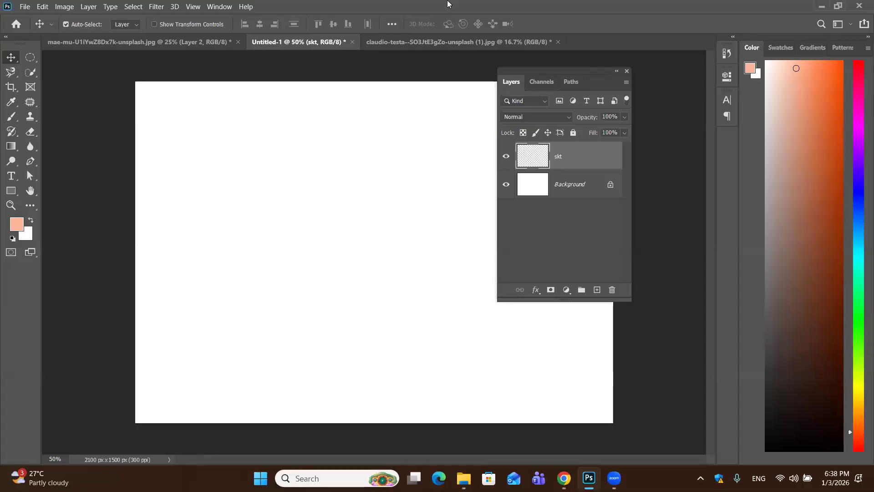
double_click(601, 157)
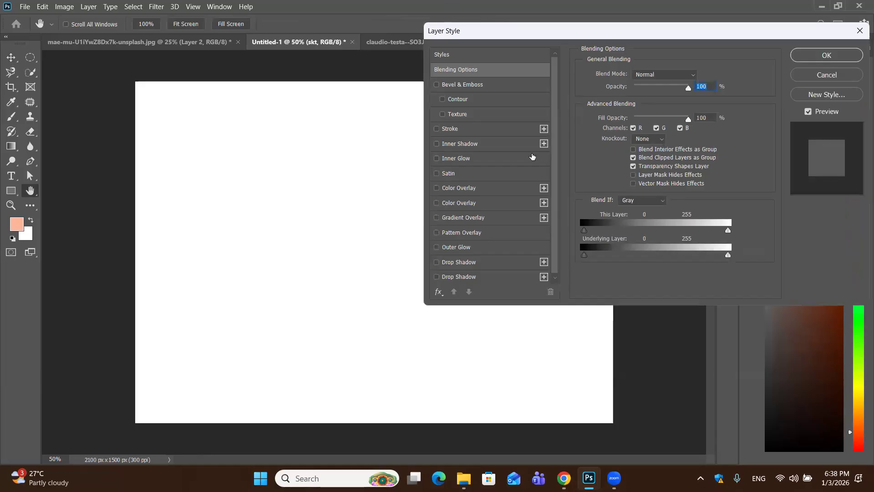
key(Escape)
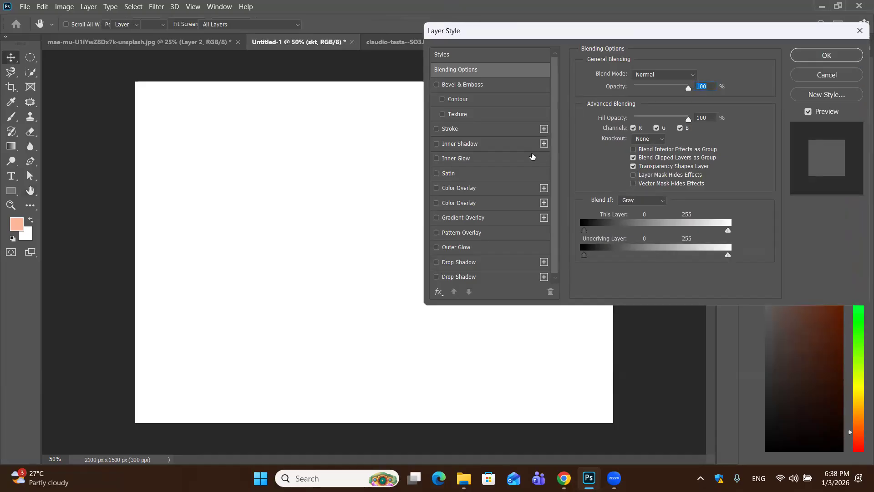
click(818, 76)
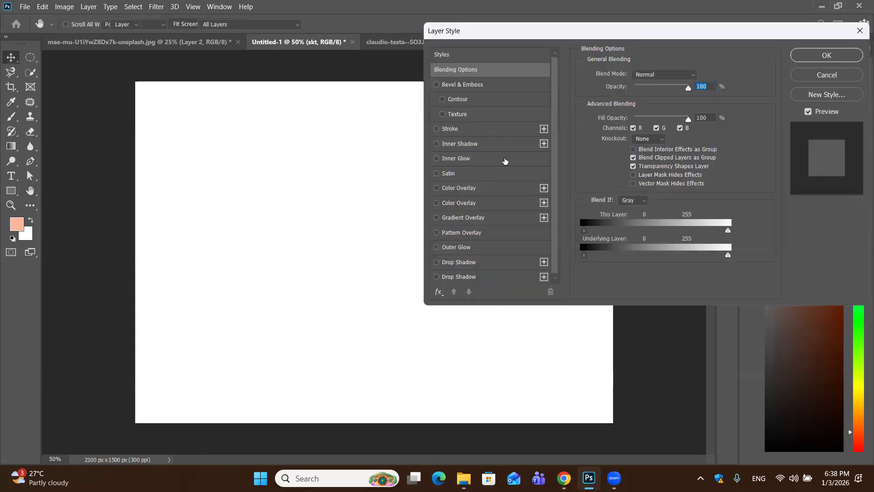
key(Escape)
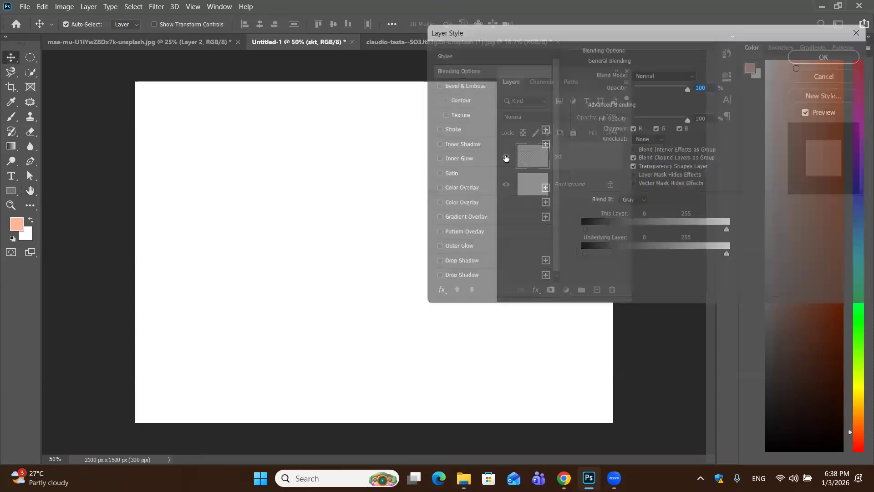
Hide the skt layer and try to paint on it with the Brush tool
click(506, 157)
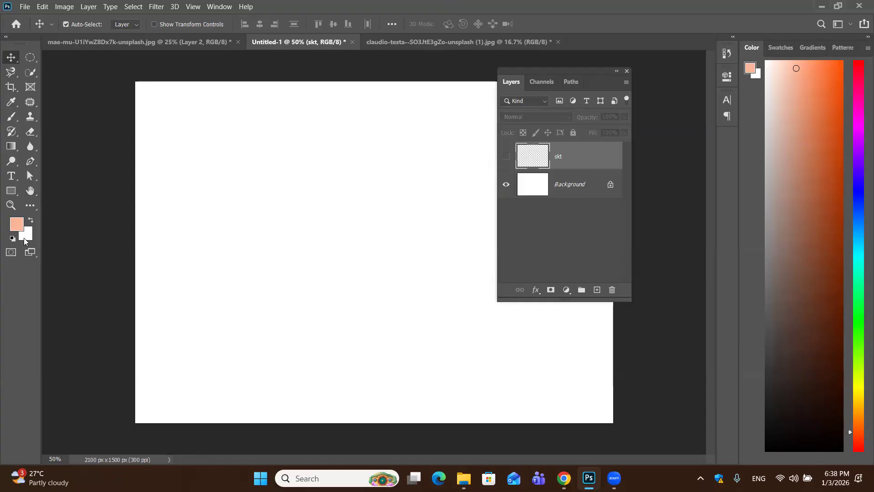
click(13, 119)
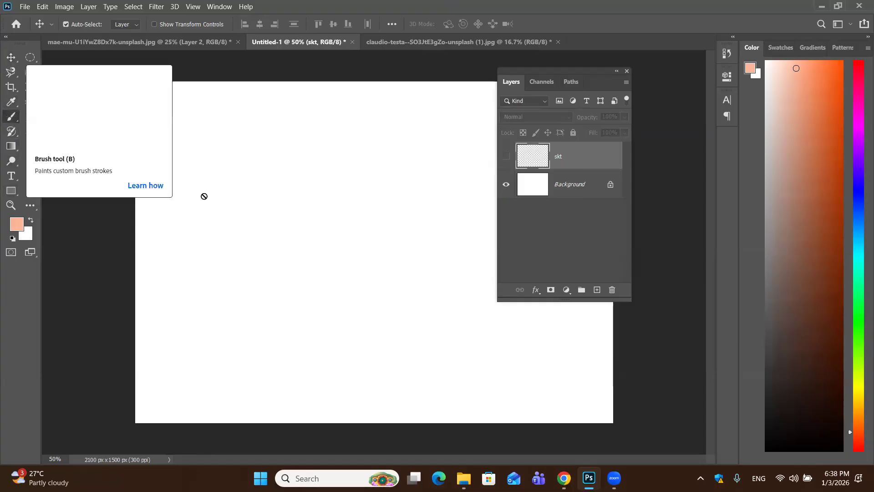
click(237, 191)
click(446, 185)
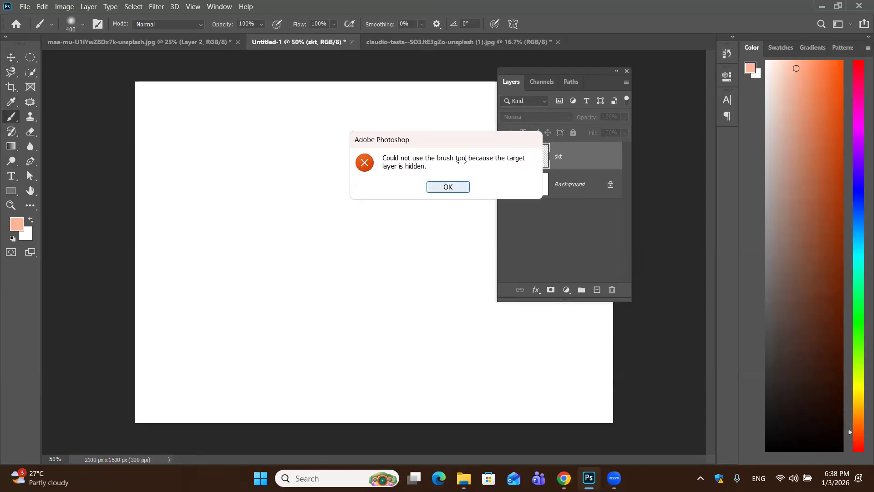
Paint broad soft peach brush strokes over the upper-left part of the Background layer
click(582, 191)
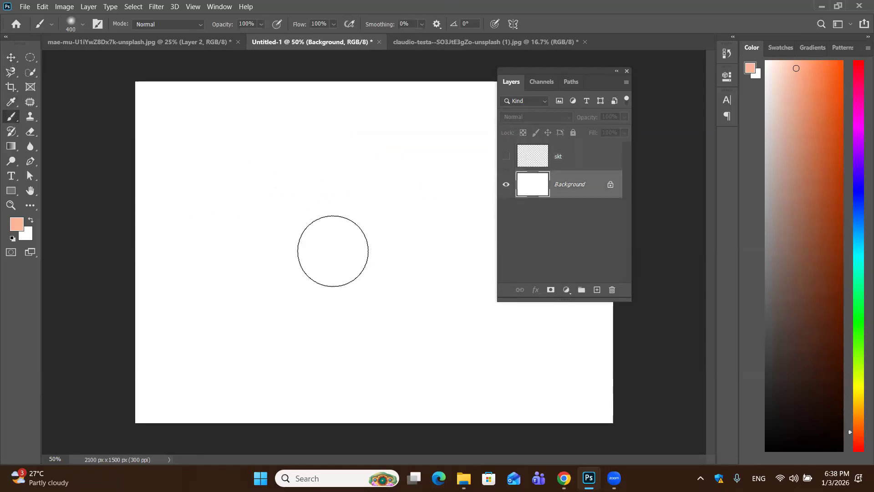
mouse_move(226, 217)
mouse_down()
mouse_move(246, 234)
mouse_move(346, 182)
mouse_up()
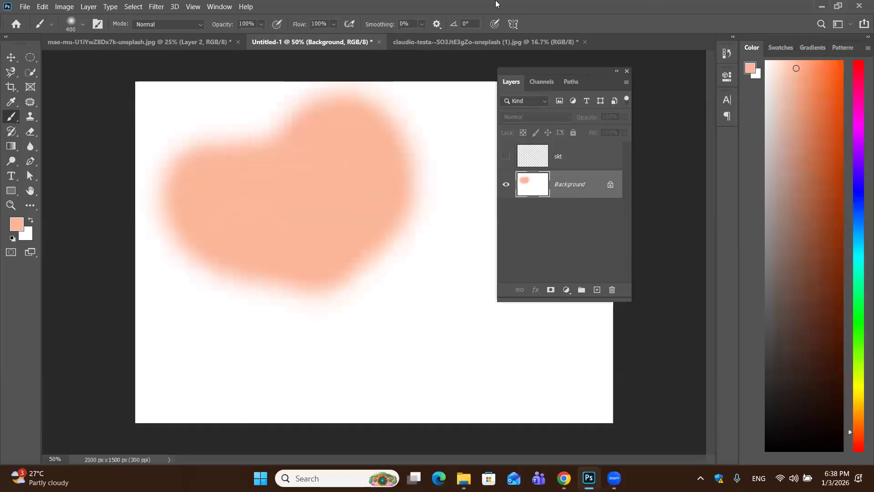
mouse_move(144, 117)
mouse_down()
mouse_move(322, 142)
mouse_move(310, 114)
mouse_up()
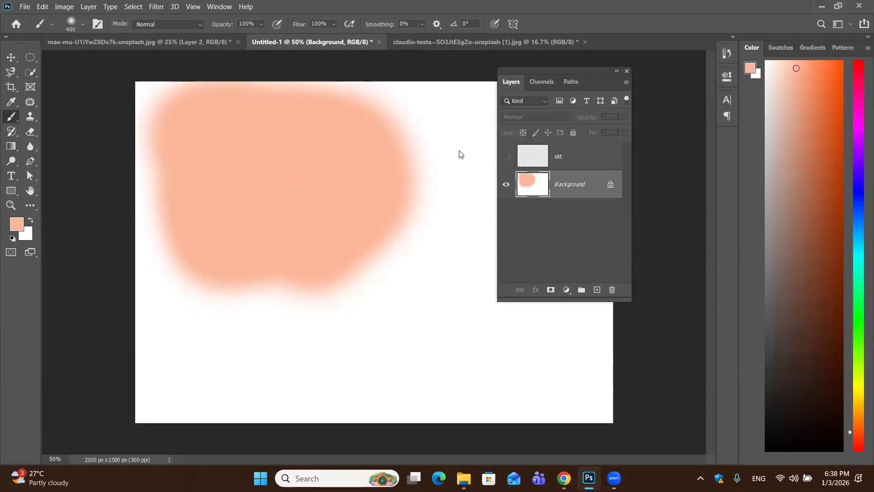
Show the skt layer, hide the Background layer and undo the Background's solid peach fill
click(506, 156)
click(506, 185)
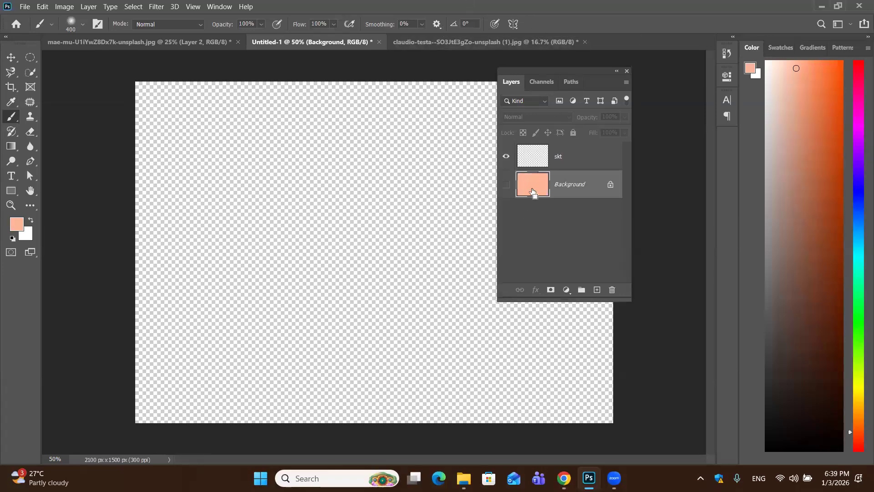
key(ctrl+z)
Paint soft peach brush strokes on the skt layer across the upper and left part of the canvas
click(595, 160)
mouse_move(314, 157)
mouse_down()
mouse_move(125, 218)
mouse_move(405, 228)
mouse_up()
mouse_move(444, 102)
mouse_down()
mouse_move(254, 37)
mouse_move(608, 212)
mouse_up()
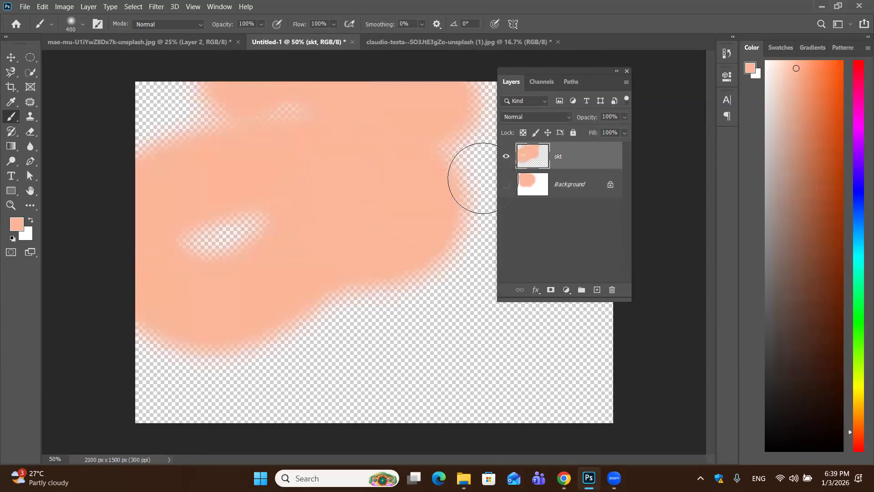
Show the Background layer in place of the skt layer and delete the skt layer
click(505, 185)
click(506, 155)
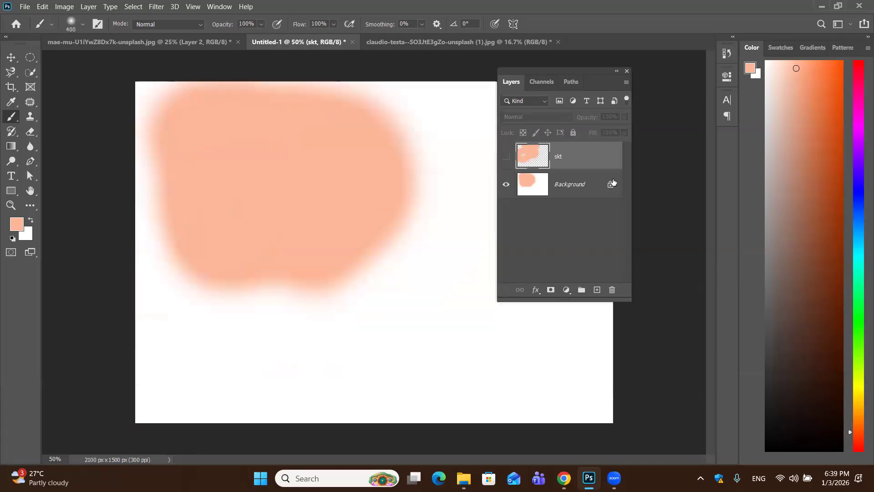
drag(603, 161, 621, 290)
Undo the skt layer's deletion, the layer visibility changes and the brush strokes on the skt layer
key(ctrl+z)
key(ctrl+z)
key(ctrl+z)
key(ctrl+z)
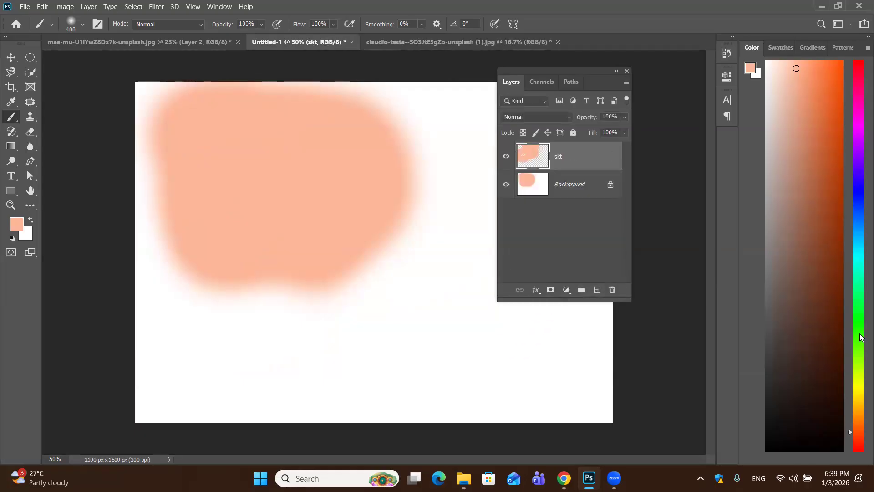
key(ctrl+z)
key(ctrl+z)
key(ctrl+z)
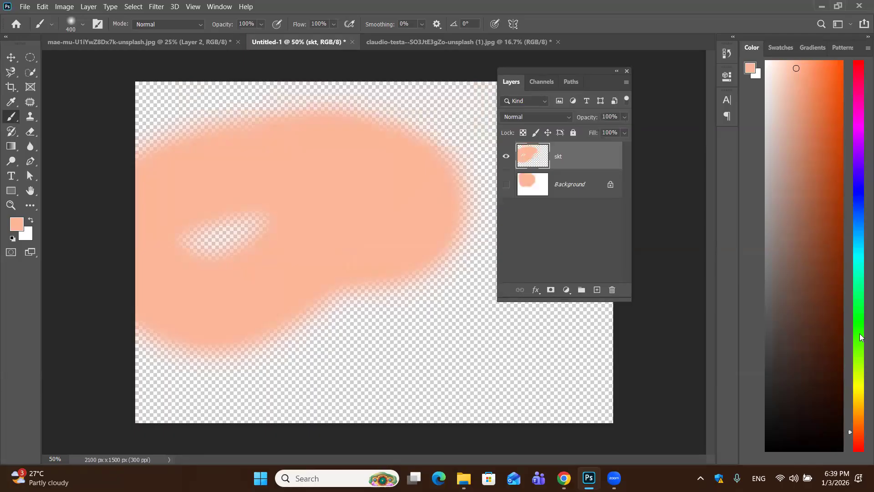
key(ctrl+z)
key(ctrl+z)
key(ctrl+z)
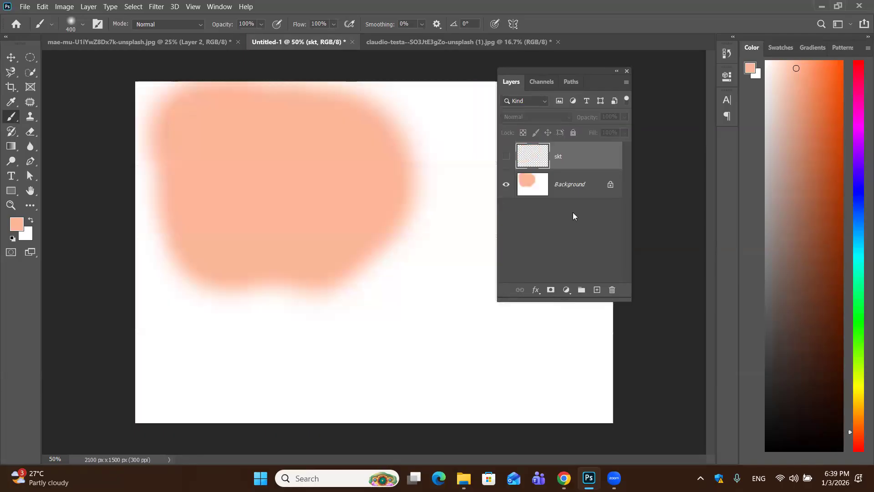
Show the skt layer and turn the painted Background layer back to plain white
click(506, 156)
click(597, 189)
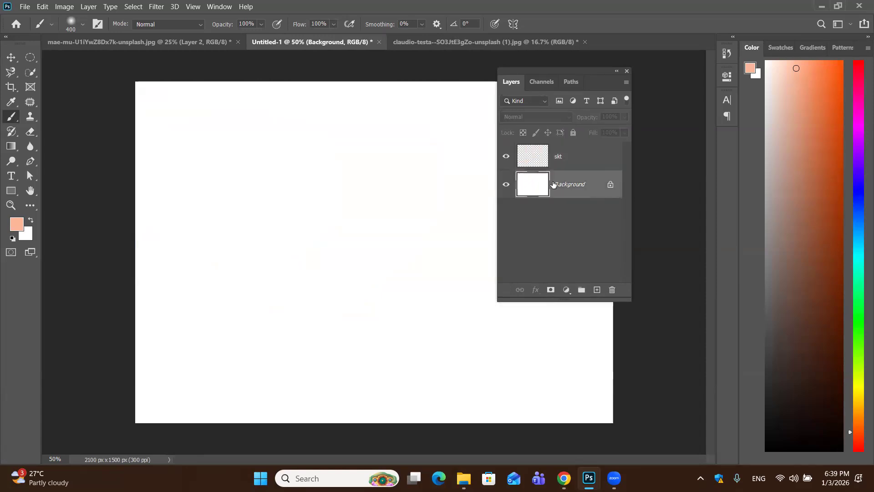
Rename the skt layer as layer
click(593, 162)
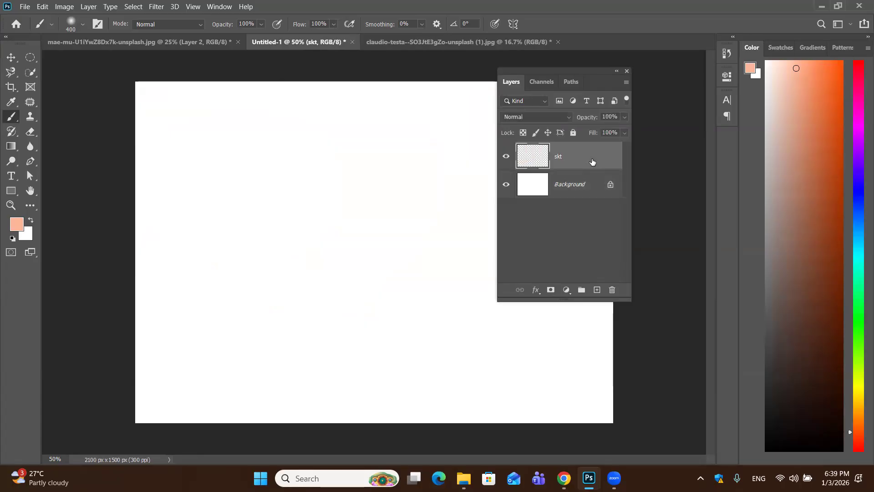
double_click(558, 157)
text(layer)
key(Return)
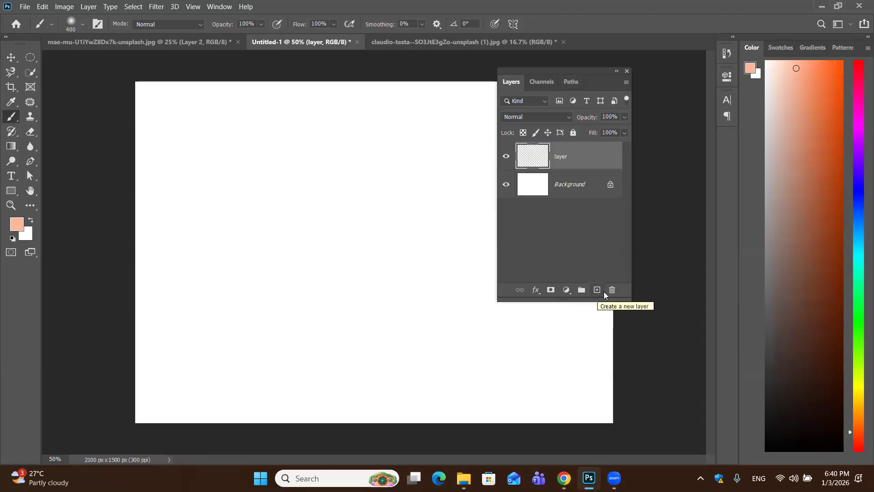
Delete the layer named layer, and add a replacement blank layer and delete it as well
drag(602, 160, 612, 289)
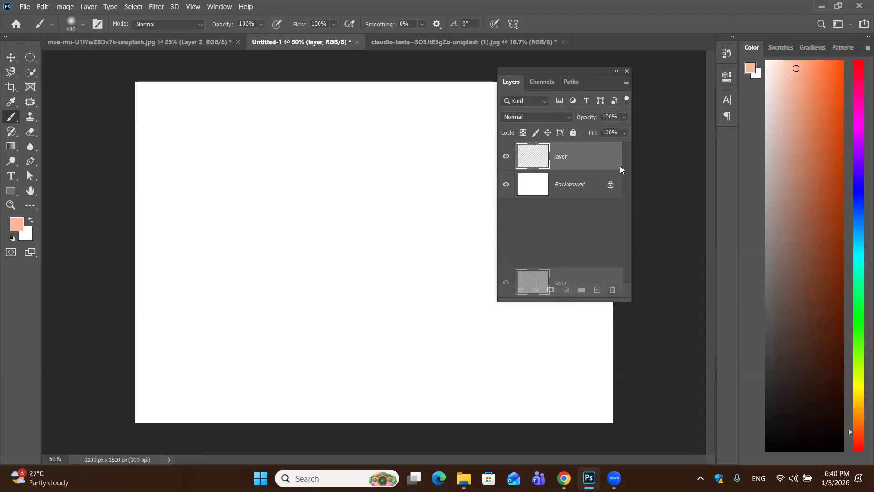
click(597, 289)
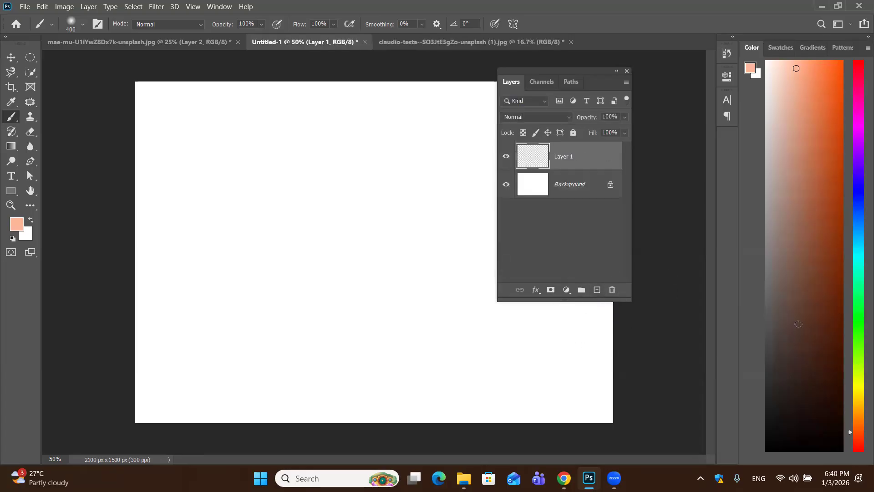
key(Delete)
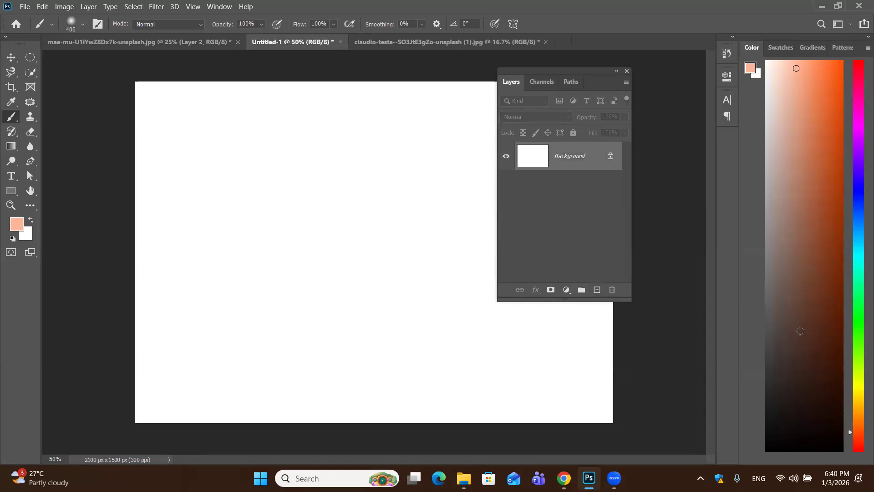
Add five new blank layers above the Background and put all five into one group
click(596, 290)
click(597, 290)
click(596, 290)
click(596, 290)
click(597, 290)
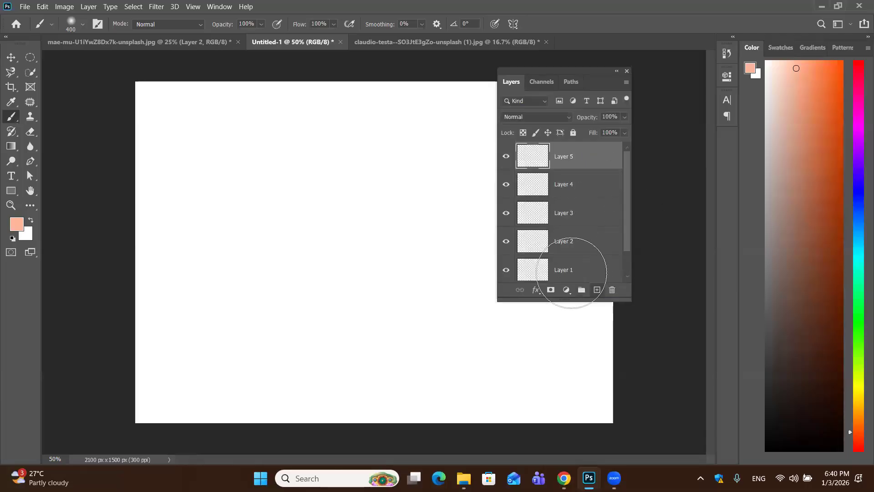
scroll(575, 228, up, 2)
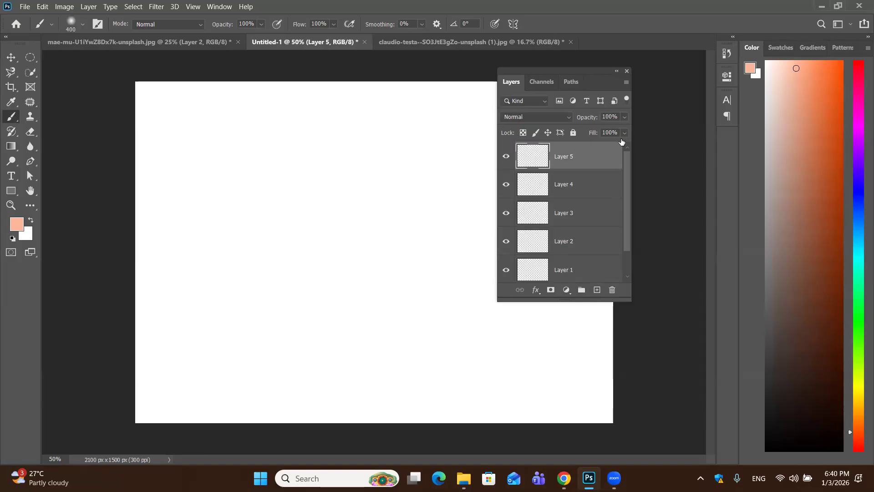
shift+click(585, 271)
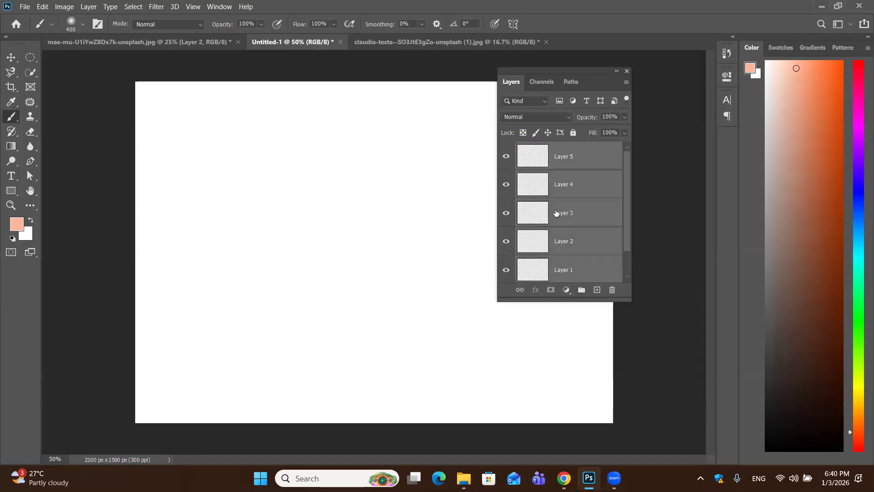
click(581, 290)
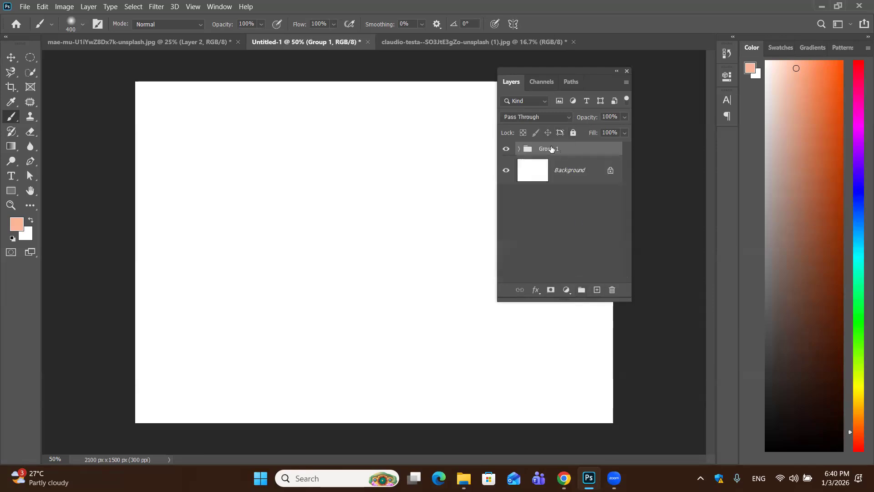
Rename the new group as text pannel
key(BackSpace)
text(text pannel)
key(Return)
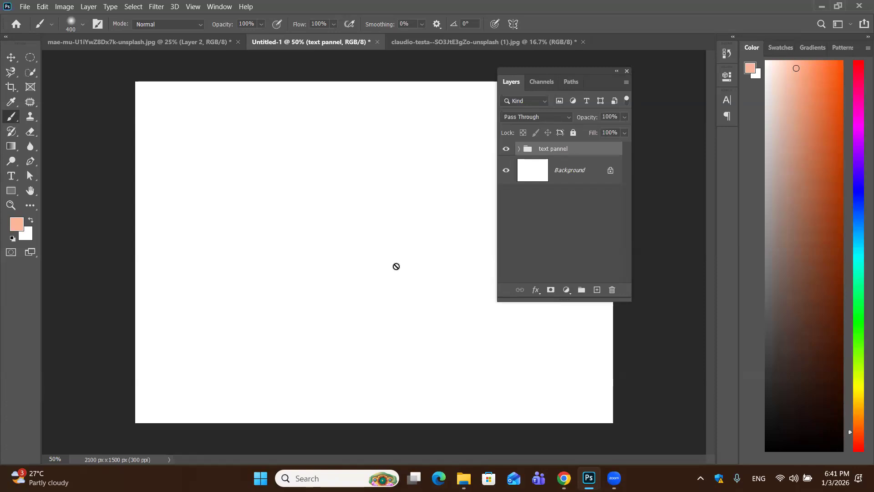
Expand the text pannel group and delete Layer 4 from it
click(519, 150)
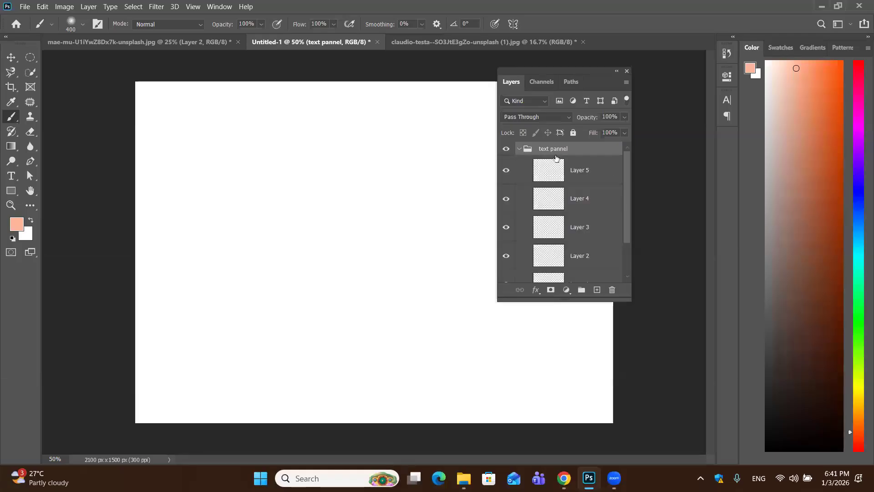
click(600, 199)
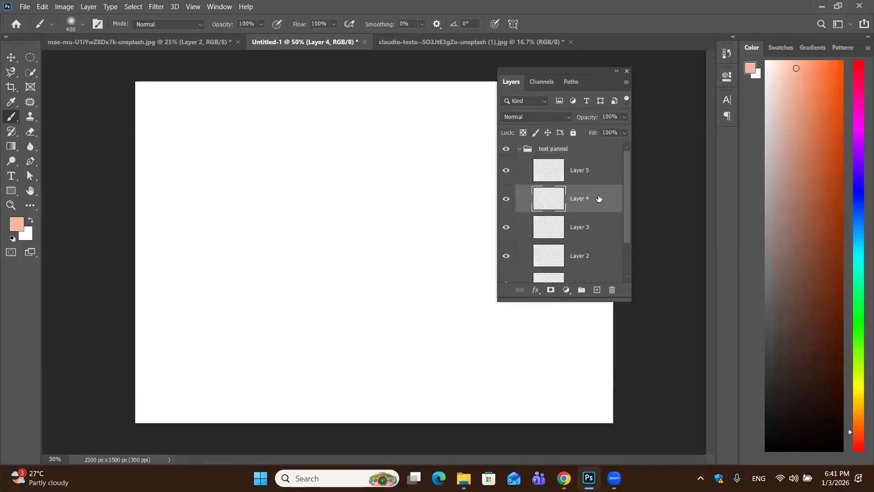
drag(596, 199, 612, 290)
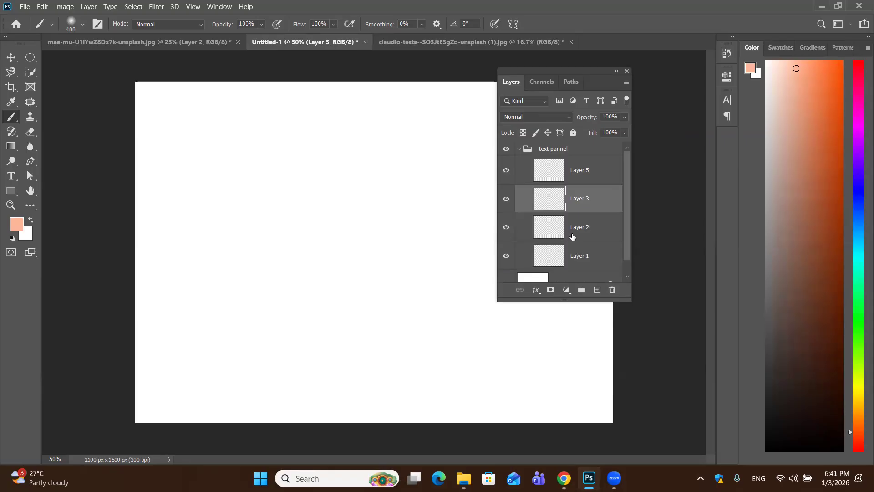
Add a new blank layer inside the text pannel group while it is expanded
click(518, 147)
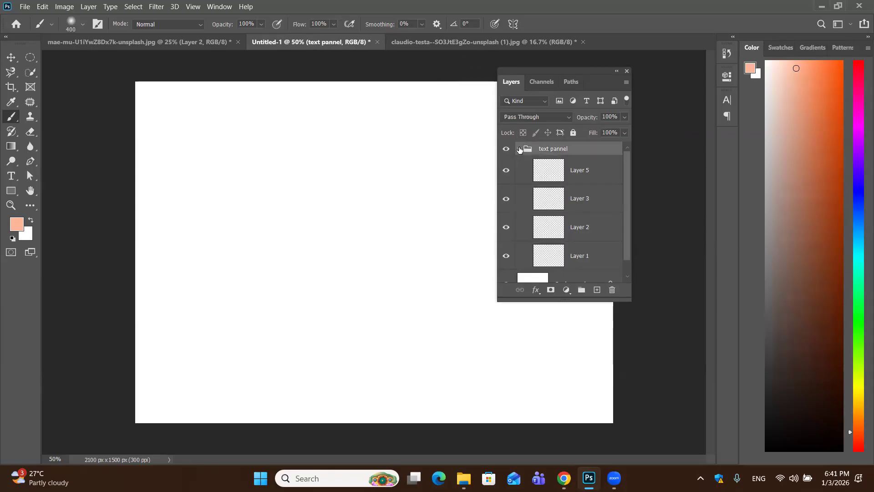
click(520, 149)
click(520, 148)
click(597, 290)
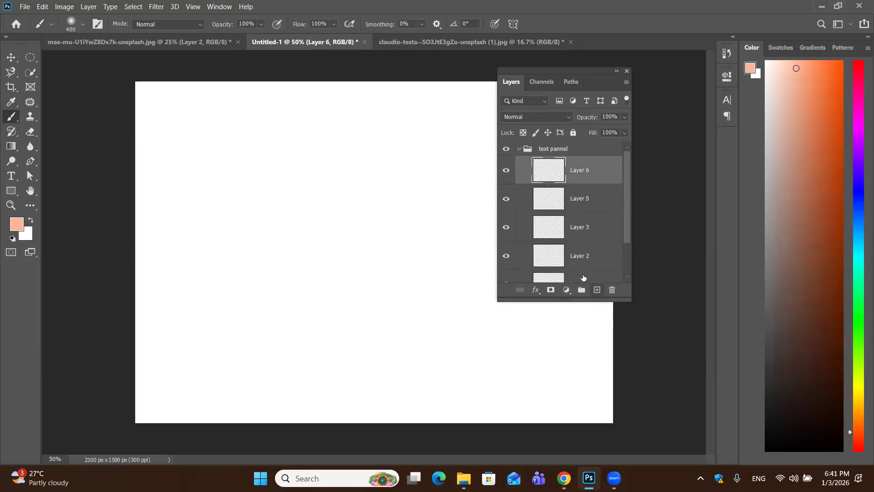
Collapse the text pannel group and add four new blank layers above it
click(519, 150)
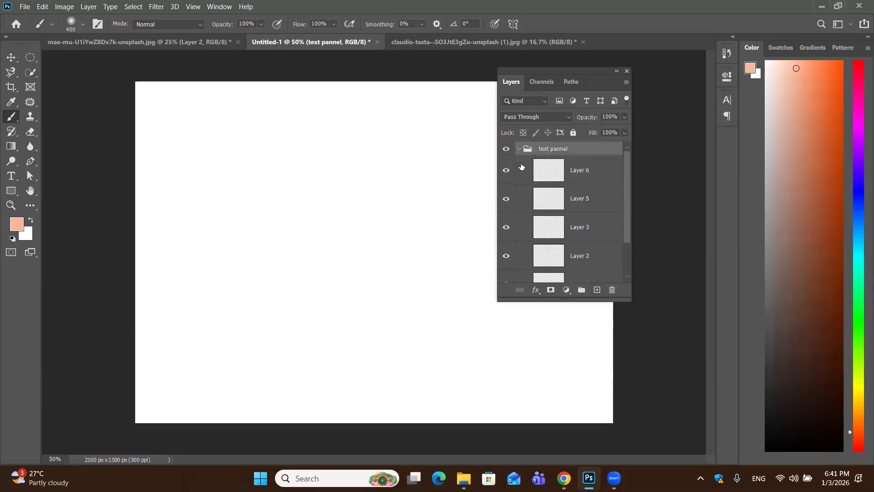
click(519, 150)
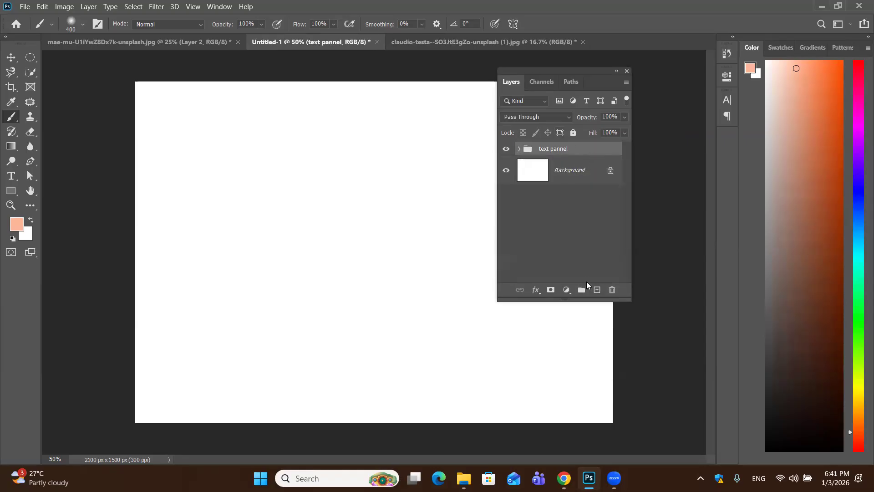
double_click(597, 290)
double_click(596, 291)
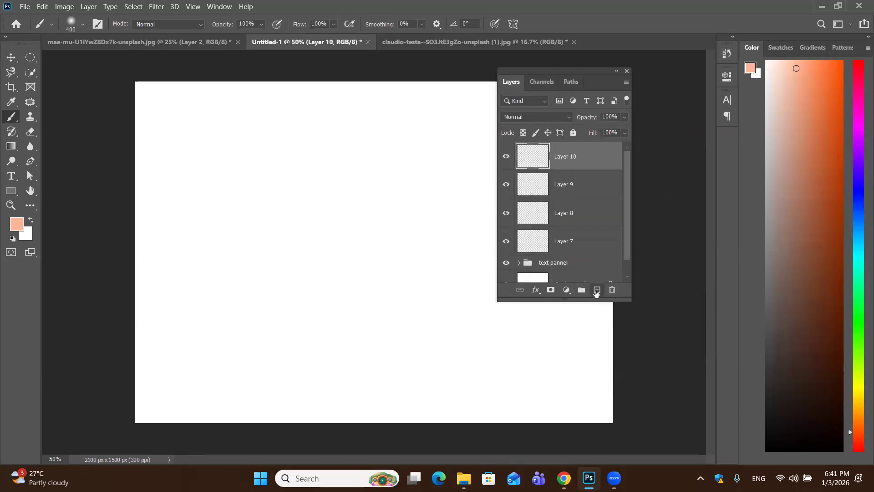
Paint a soft curved peach stroke and a separate round peach dab on Layer 10
mouse_move(418, 136)
mouse_down()
mouse_move(421, 185)
mouse_move(437, 155)
mouse_up()
mouse_move(449, 194)
mouse_down()
mouse_move(433, 214)
mouse_move(328, 255)
mouse_up()
click(234, 180)
Set the foreground colour to dark brown and paint a soft stroke and a dab on Layer 9 in the canvas's lower left
key(alt+bracketleft)
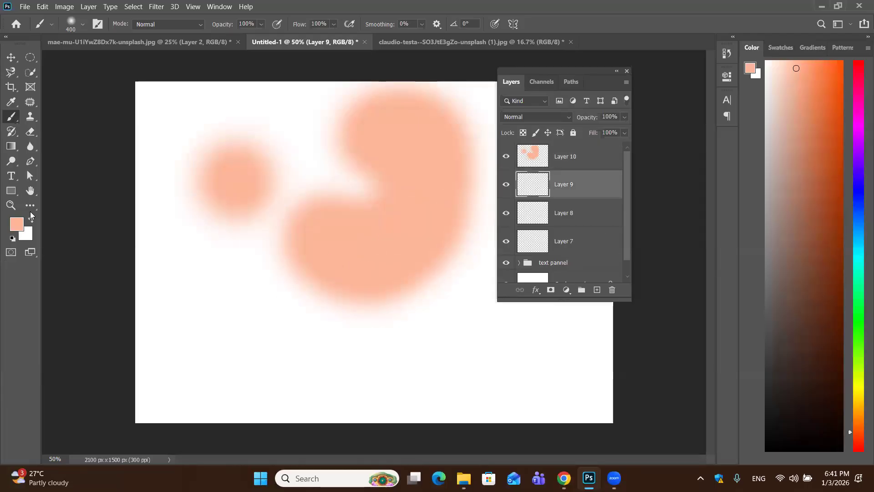
key(i)
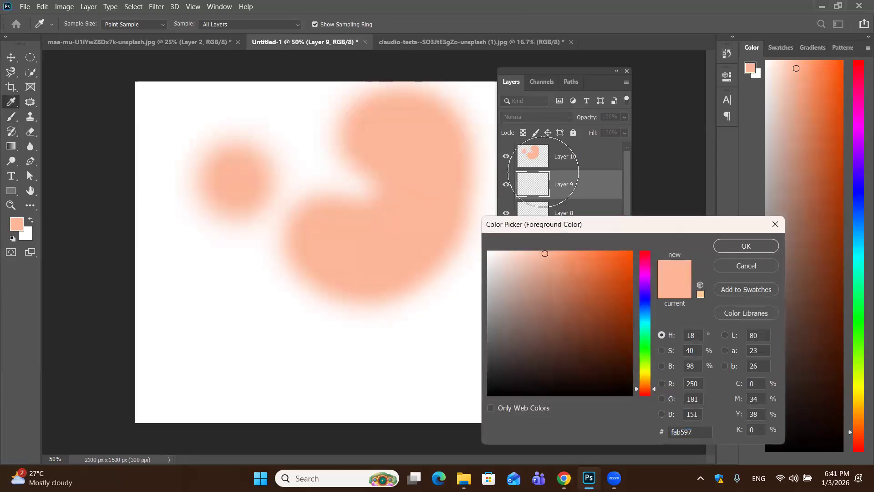
click(613, 339)
click(747, 246)
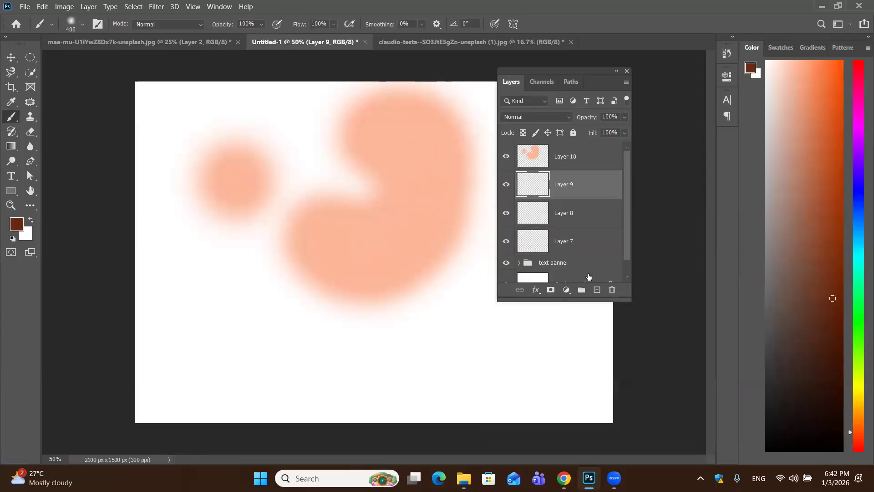
drag(150, 351, 230, 296)
click(337, 339)
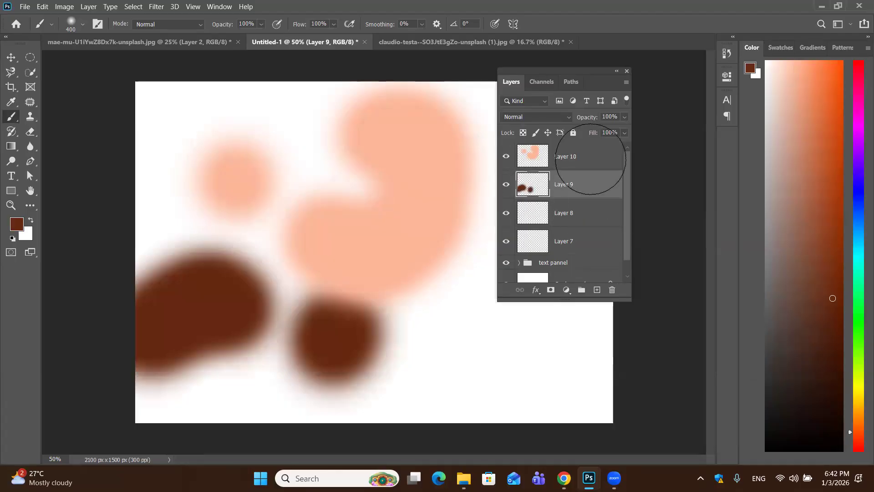
Select Layer 7 through Layer 10 and put them together in a new group
scroll(592, 169, down, 1)
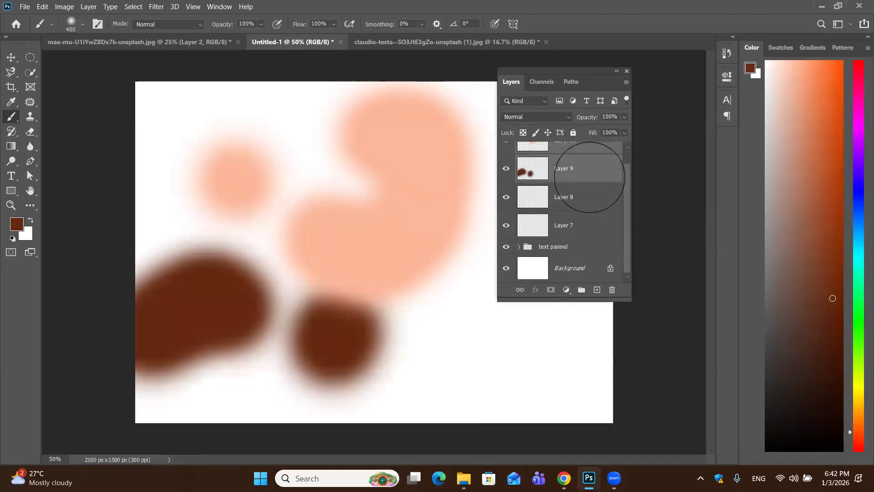
shift+click(590, 225)
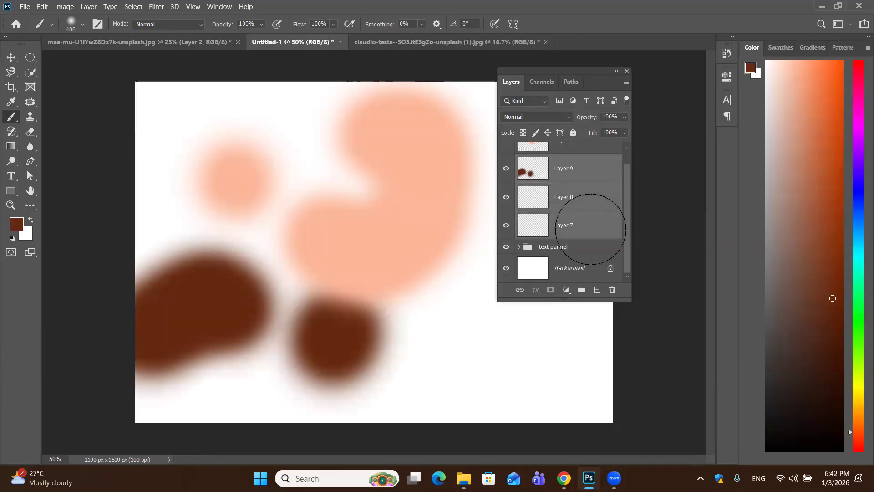
scroll(589, 158, up, 1)
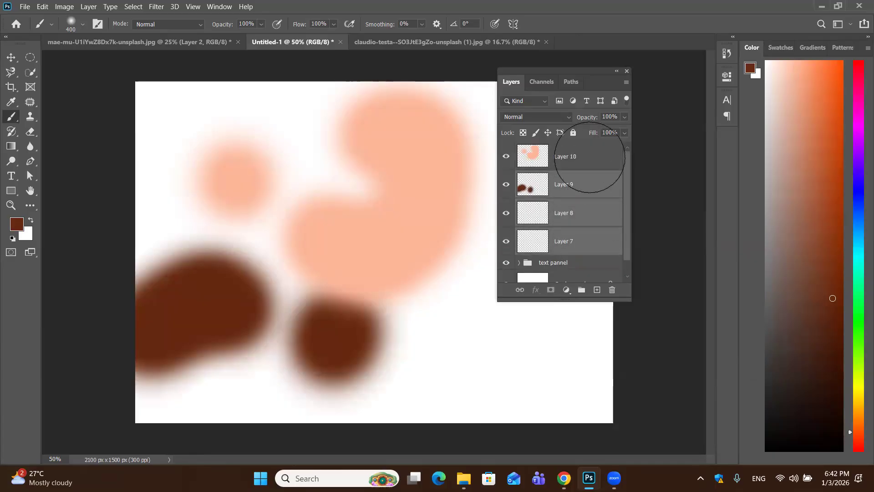
shift+click(589, 157)
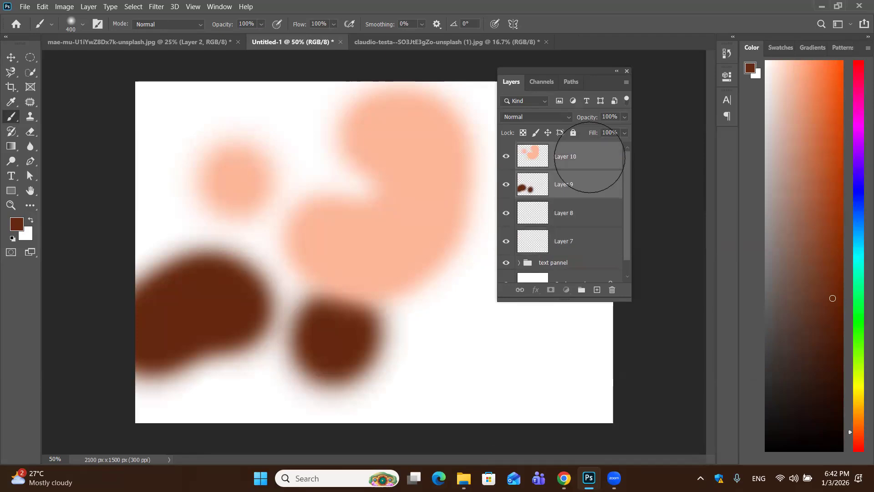
click(590, 158)
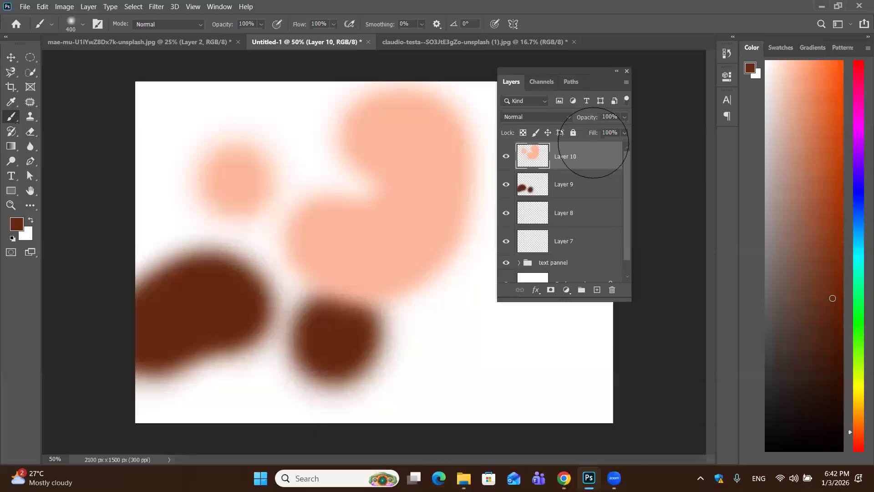
shift+click(592, 241)
click(581, 290)
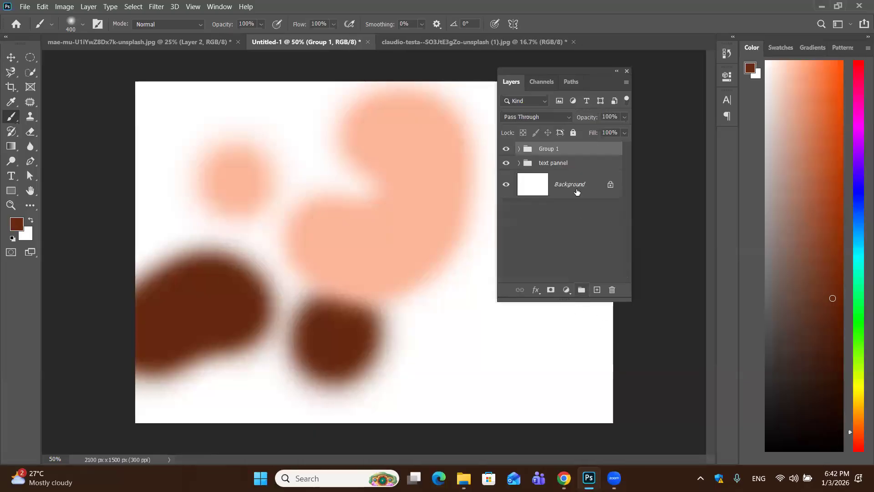
Rename the group holding the painted layers as patterns
double_click(548, 149)
key(BackSpace)
text(patterns)
key(Return)
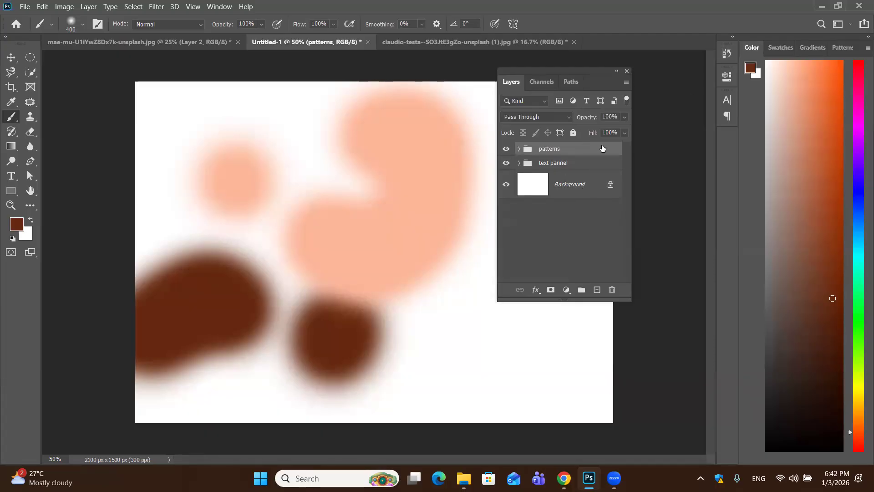
Delete the patterns group and the text pannel group together with their layers
drag(603, 148, 612, 289)
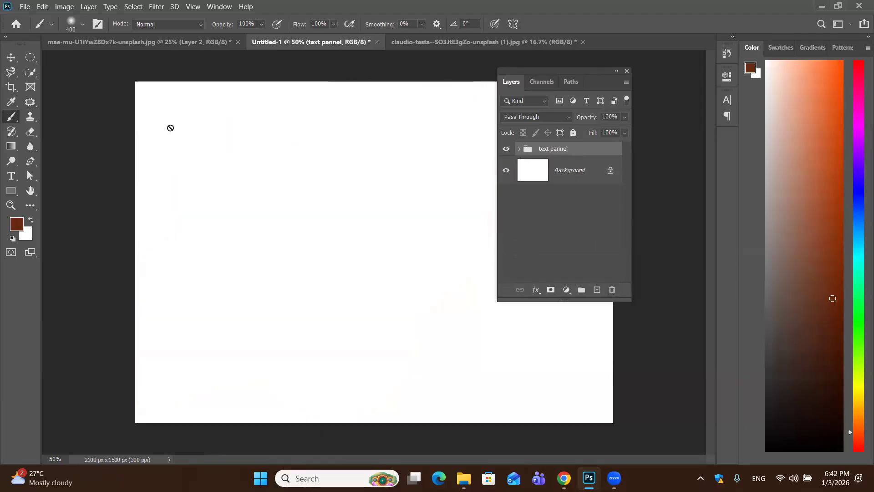
drag(602, 149, 612, 290)
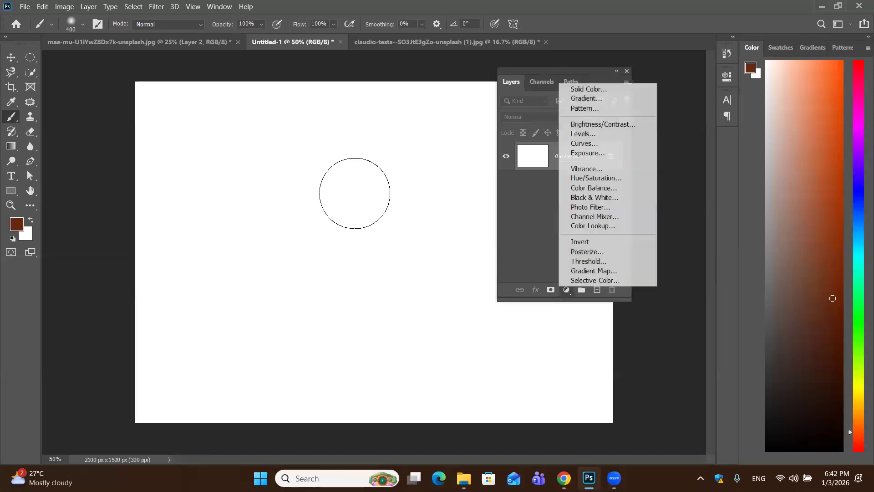
click(551, 292)
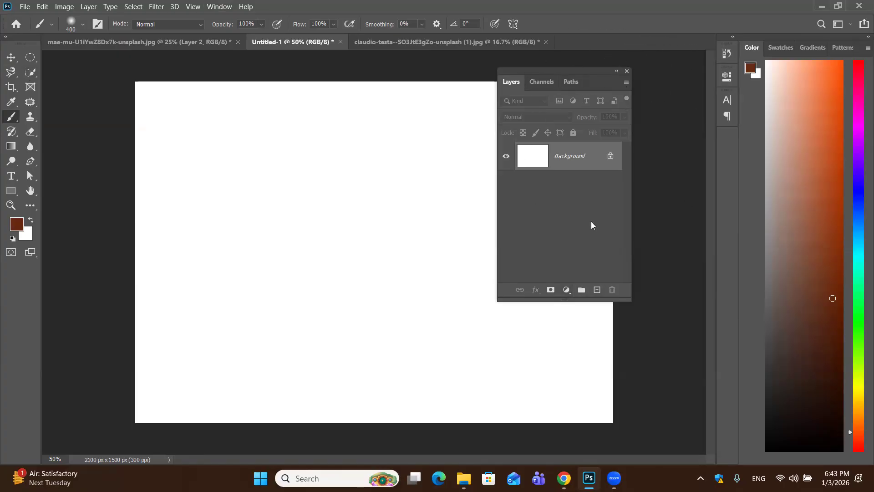
Add a new blank layer above the Background and lock its transparent pixels
click(596, 289)
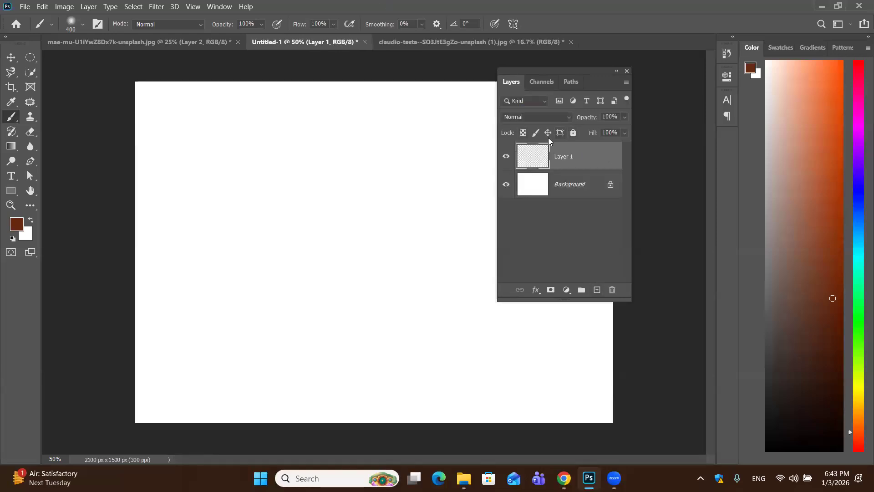
click(524, 133)
Paint a large soft looping dark brown stroke on the Background layer across the canvas's upper left and centre
click(567, 183)
mouse_move(269, 175)
mouse_down()
mouse_move(397, 161)
mouse_move(284, 283)
mouse_move(337, 175)
mouse_move(318, 220)
mouse_up()
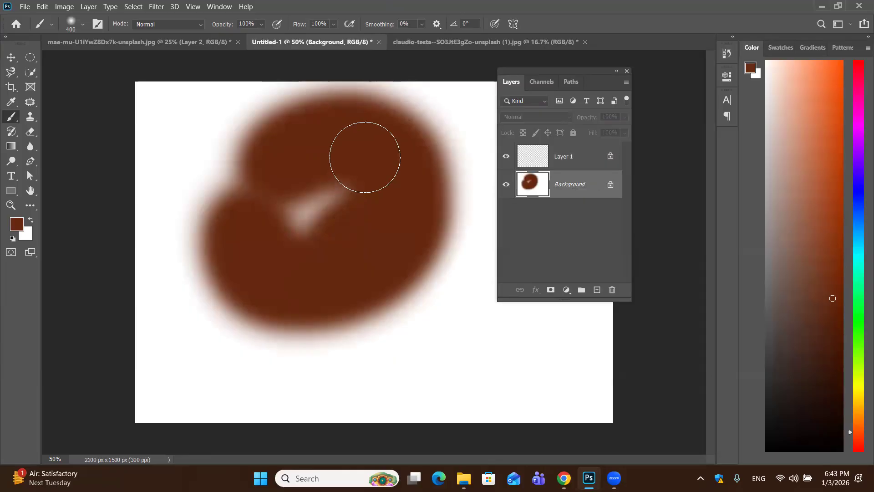
Undo the brown brush painting on the Background layer
key(ctrl+z)
key(ctrl+z)
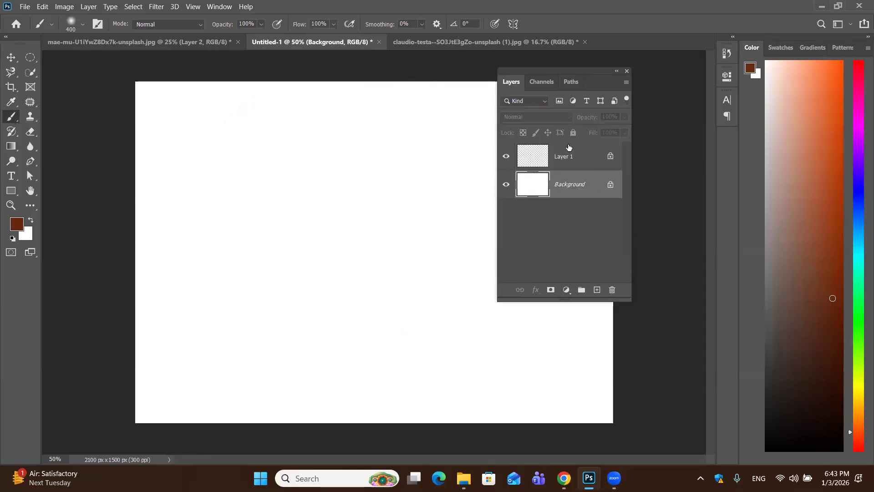
Try to paint on Layer 1 while its image pixels are locked, and remove that lock
click(565, 156)
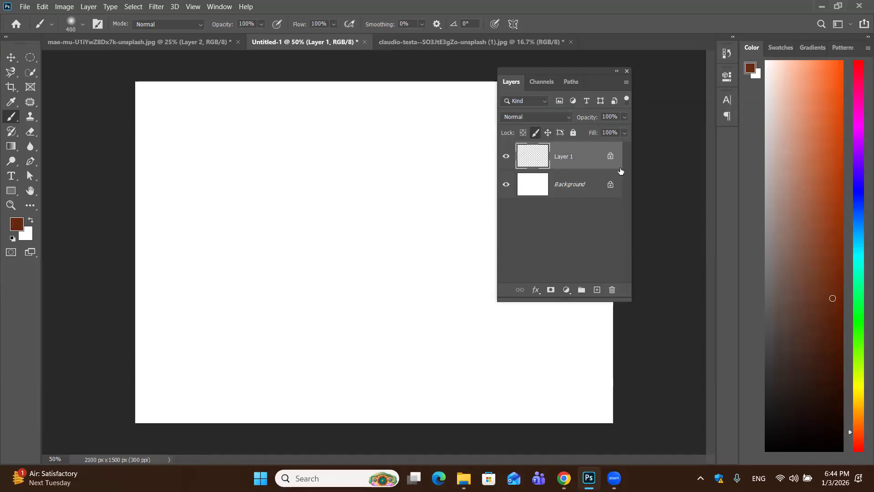
click(373, 177)
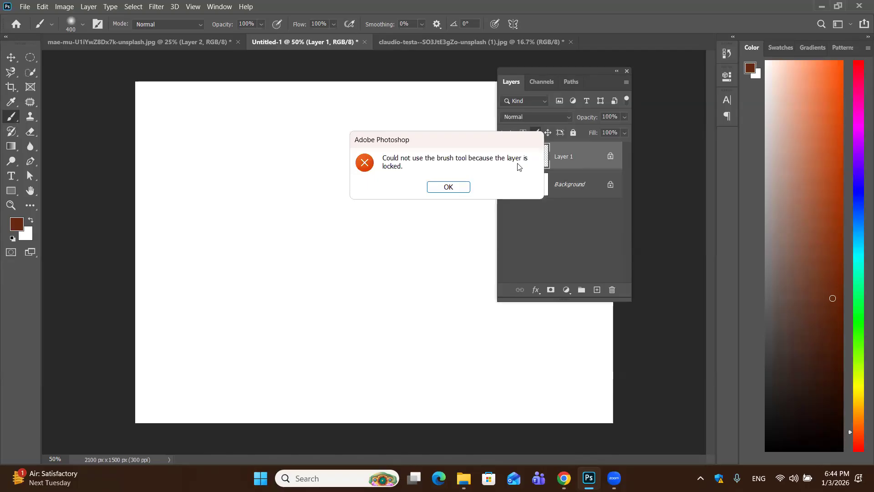
click(441, 188)
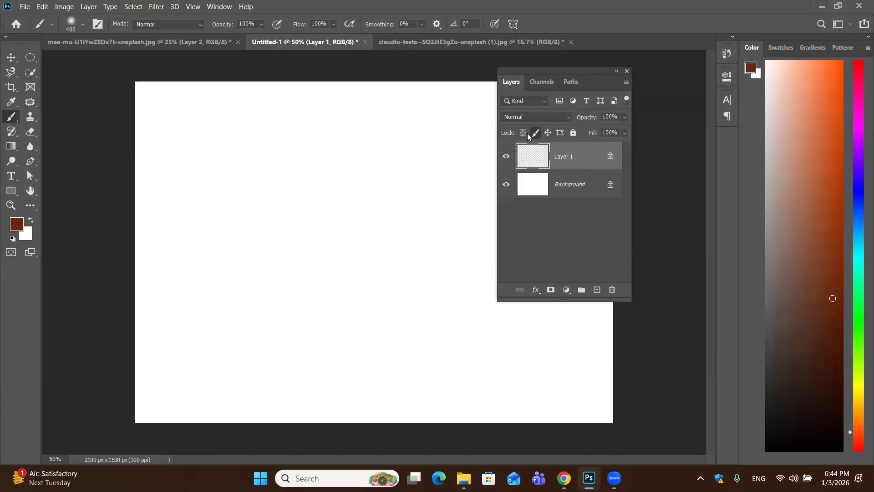
click(538, 133)
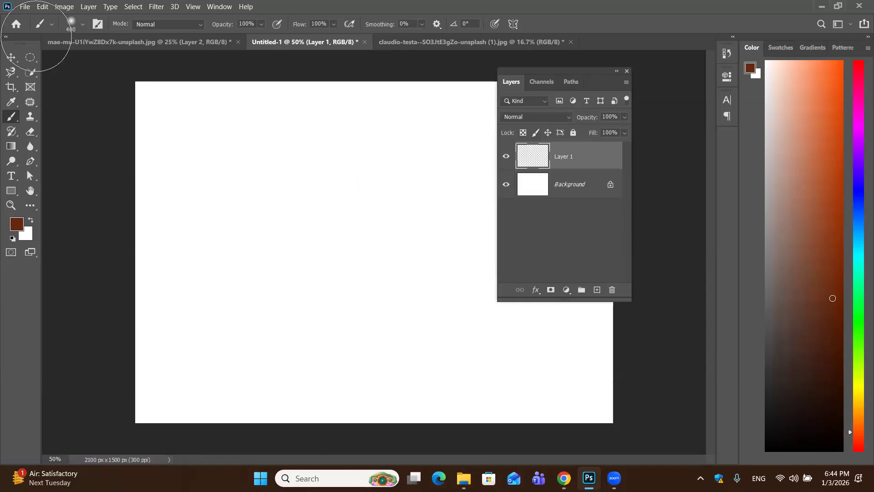
Draw a filled dark brown rectangle shape about 1016 × 1004 px in the upper left part of the canvas
click(11, 190)
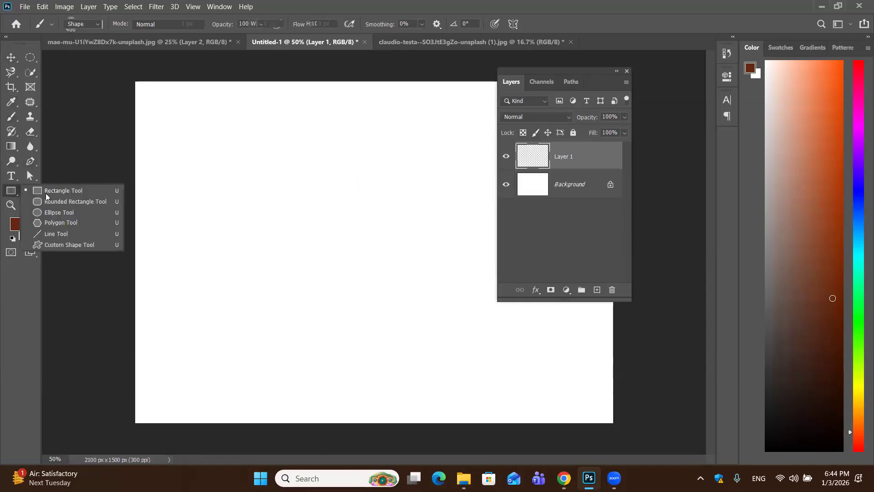
click(192, 110)
drag(191, 109, 423, 338)
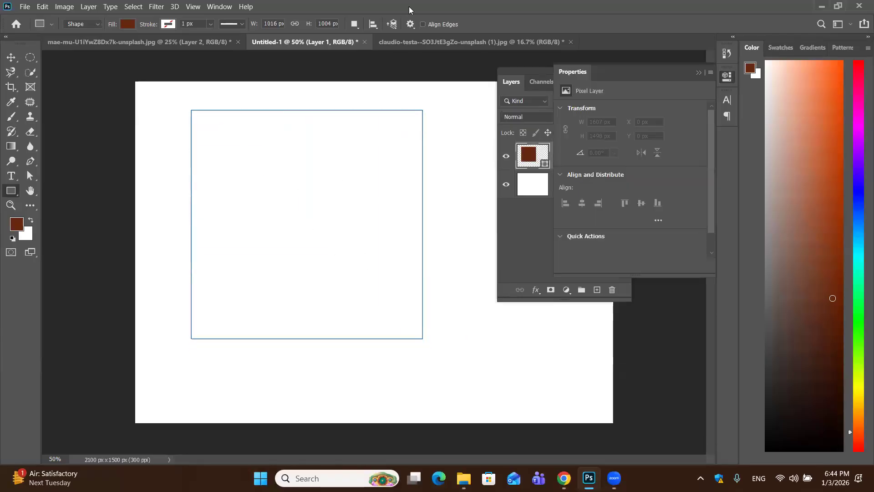
click(700, 71)
Move the brown rectangle around the canvas with the Move tool and leave it near the upper left corner
click(14, 63)
drag(360, 217, 427, 255)
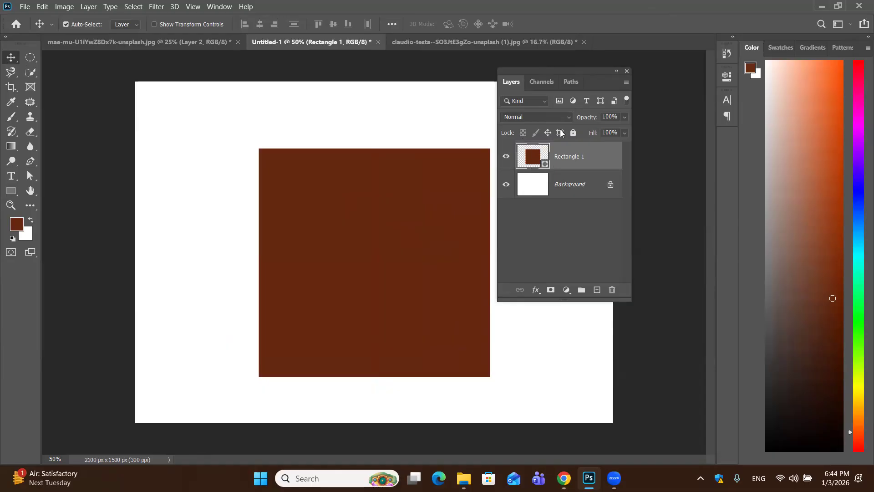
drag(384, 216, 369, 189)
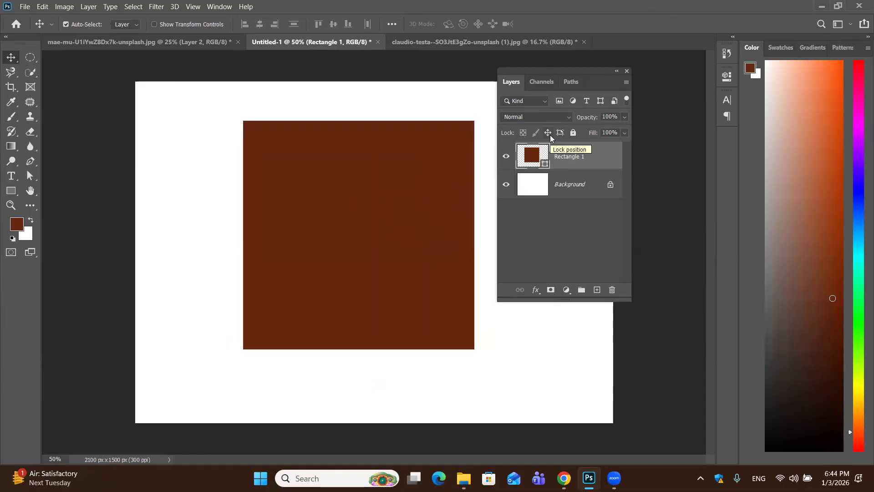
drag(354, 261, 294, 256)
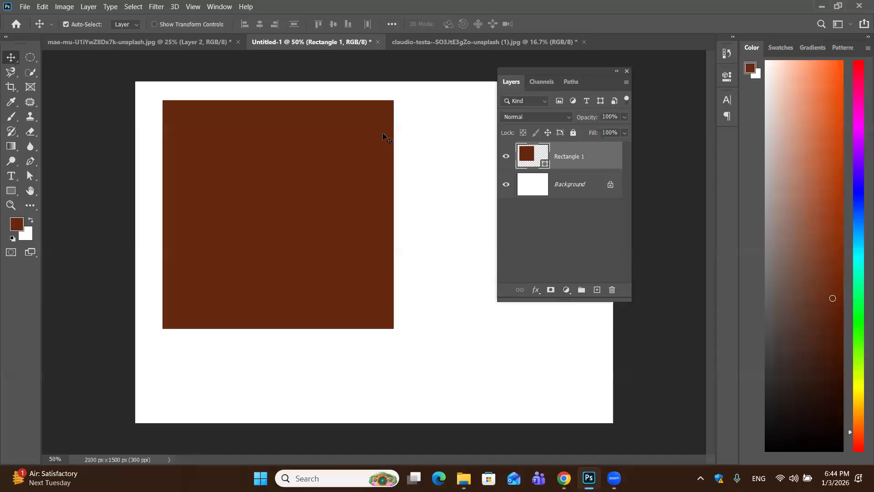
Lock the position of the rectangle layer and rasterize the shape for painting with the brush
click(548, 133)
click(12, 116)
click(469, 176)
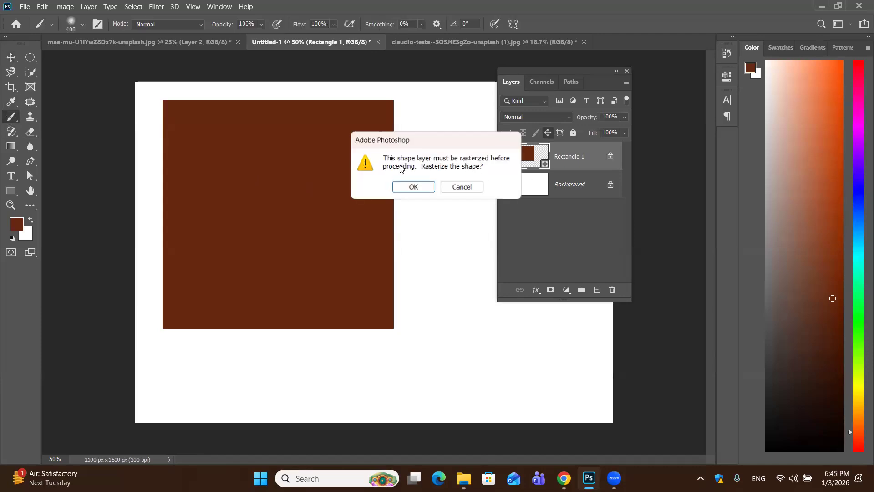
click(418, 187)
Paint large soft brown strokes around the rectangle on the Background layer, and undo them
key(alt+bracketleft)
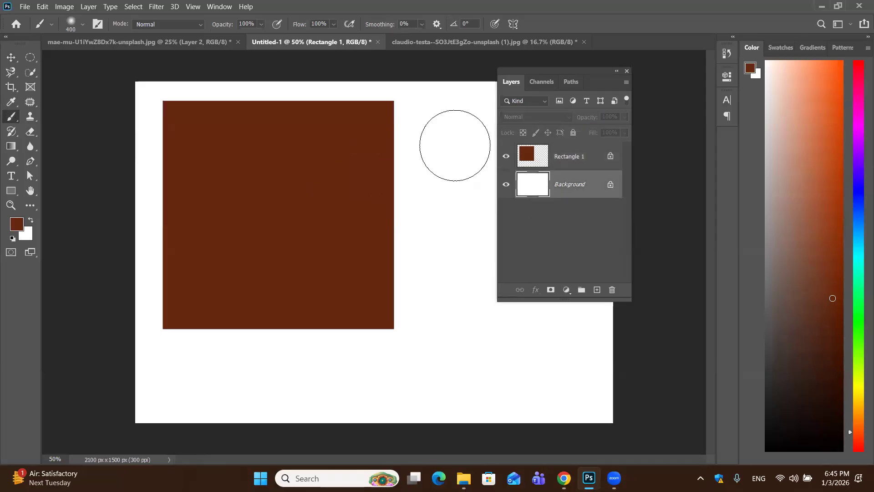
mouse_move(441, 115)
mouse_down()
mouse_move(441, 419)
mouse_move(433, 118)
mouse_move(283, 94)
mouse_move(152, 180)
mouse_move(171, 351)
mouse_move(191, 352)
mouse_up()
drag(398, 349, 401, 319)
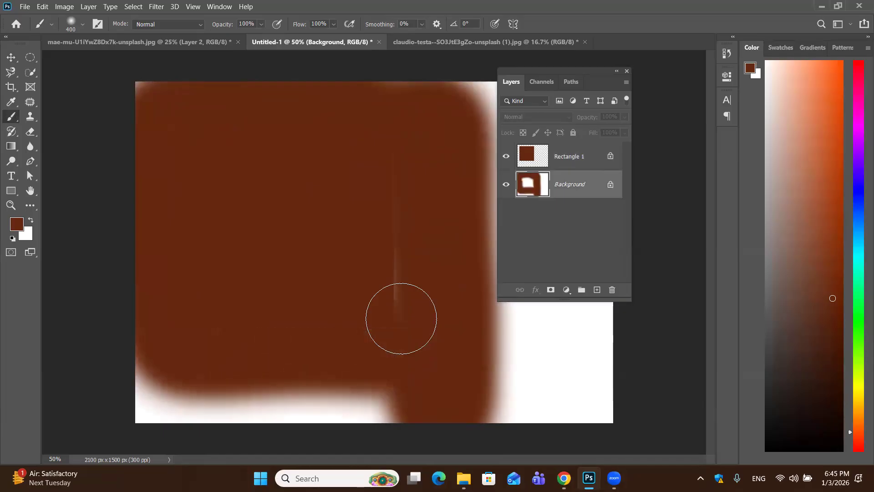
key(ctrl+z)
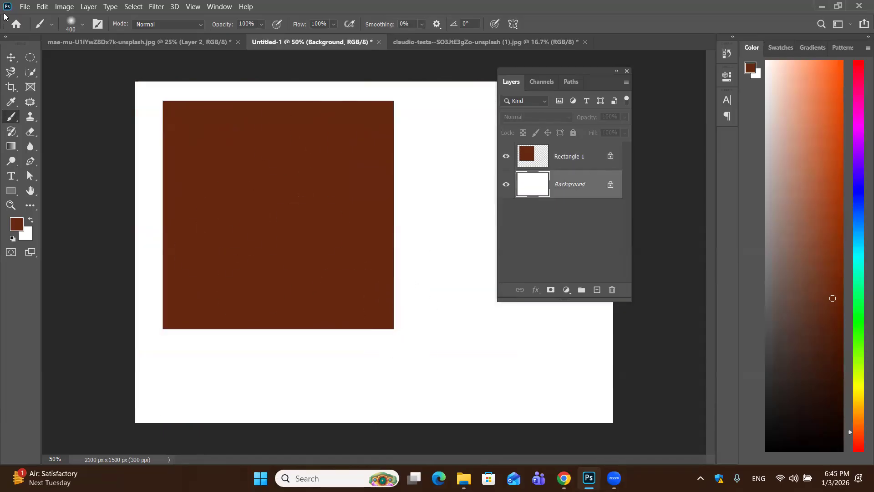
Try to move the position-locked rectangle across the canvas with the Move tool
click(11, 57)
drag(269, 223, 326, 132)
drag(353, 240, 418, 301)
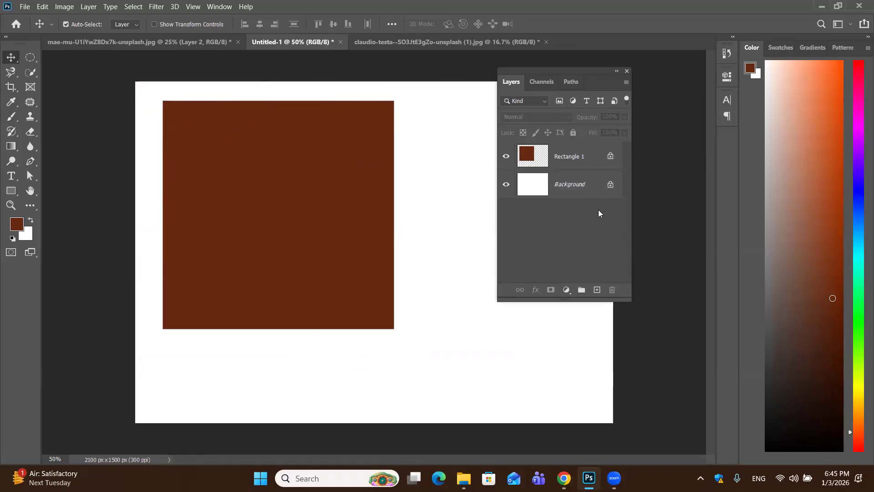
click(323, 215)
drag(436, 250, 326, 124)
Paint a long soft brown stroke on the Background layer beside the rectangle, and undo it
click(592, 190)
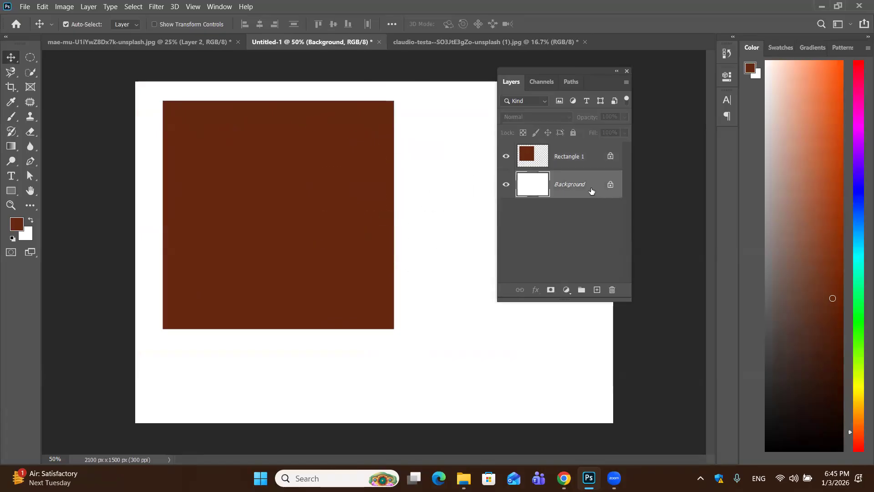
click(11, 119)
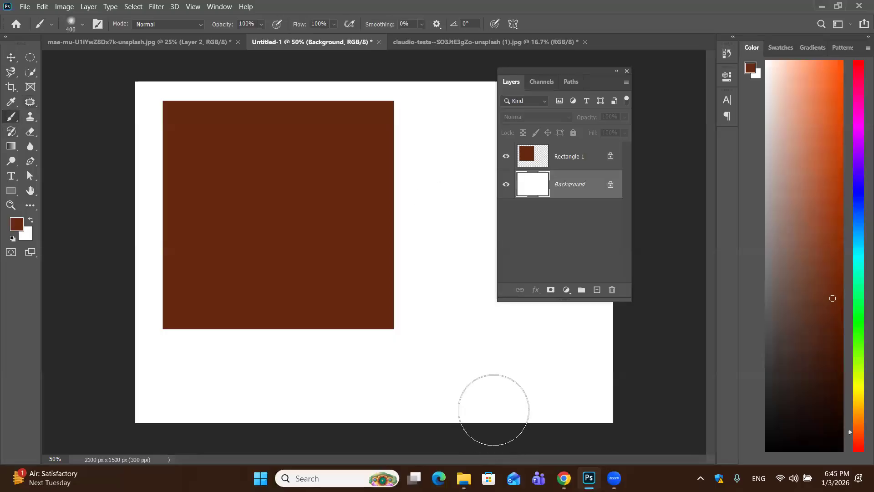
drag(440, 129, 501, 421)
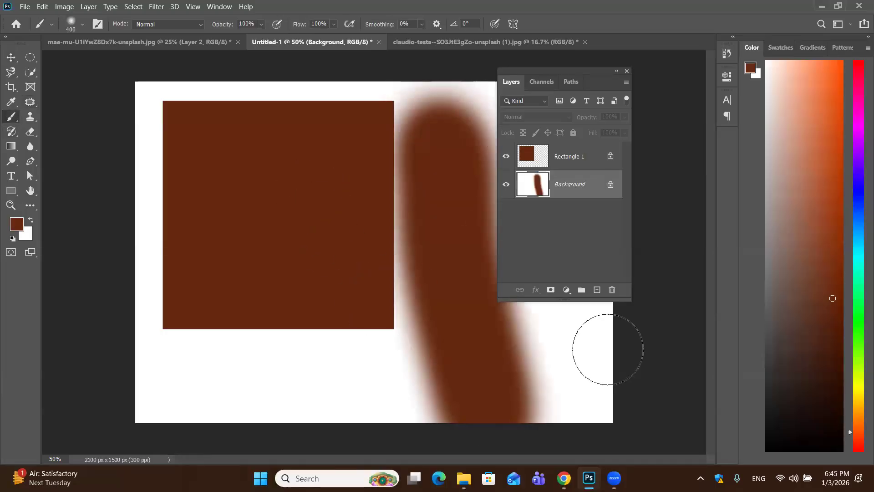
key(ctrl+z)
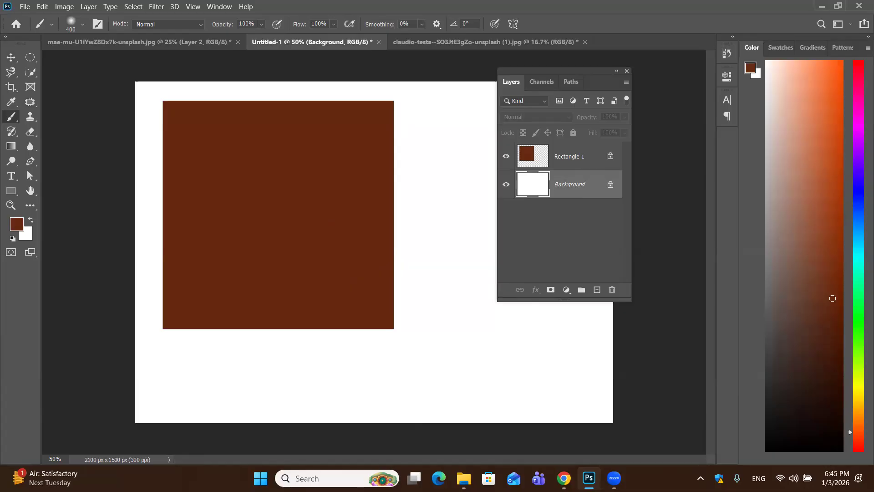
Remove the position lock from the rectangle layer
click(578, 162)
click(549, 137)
click(550, 133)
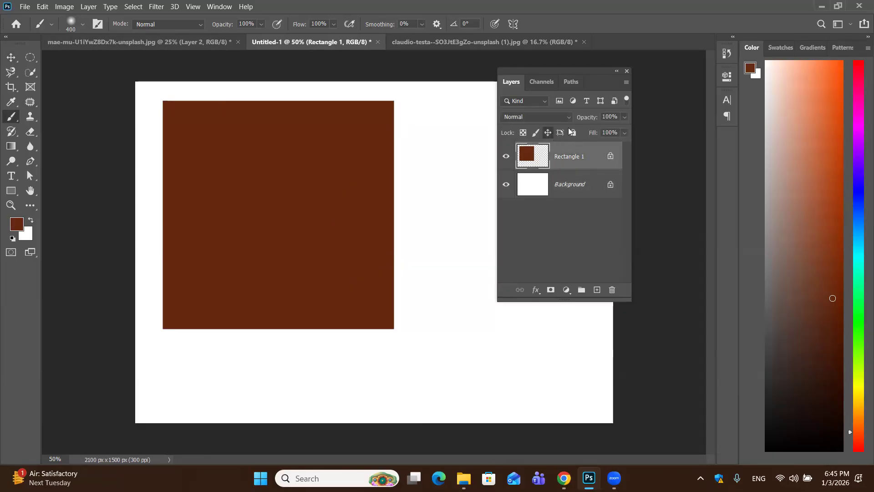
click(552, 134)
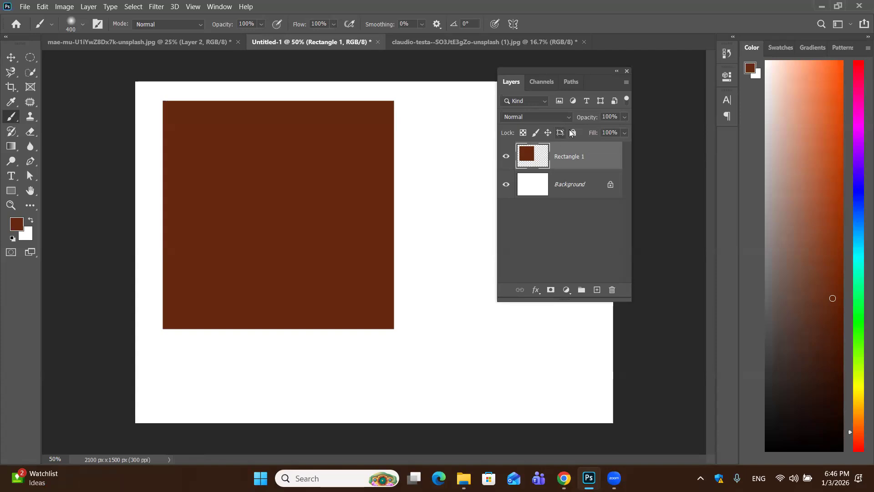
Lock all properties of the rectangle layer and try to paint on it with the brush
click(573, 133)
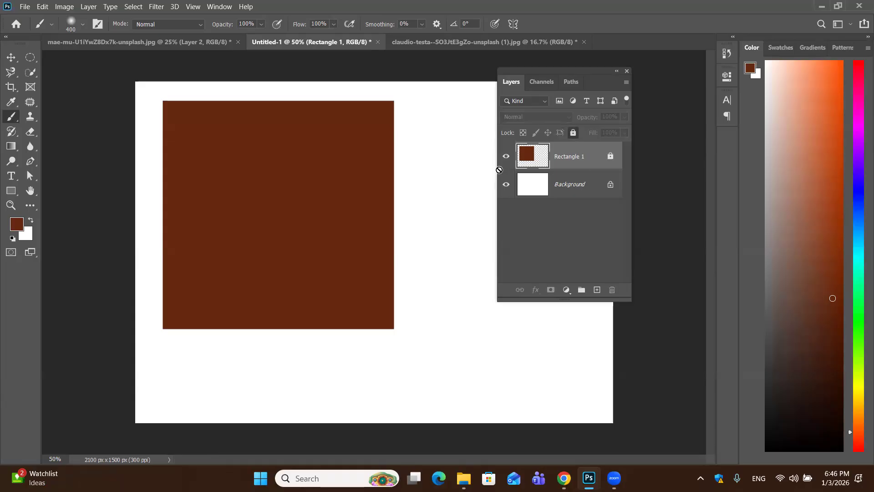
click(364, 175)
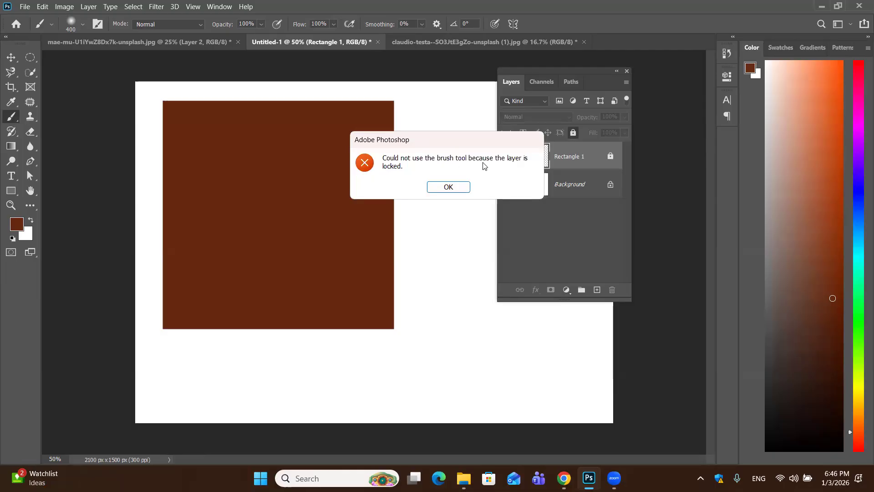
click(449, 187)
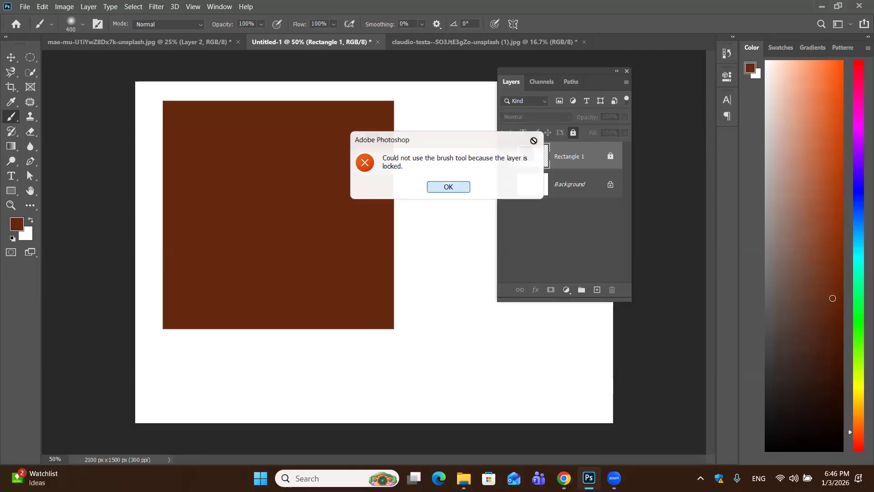
Release the full lock on the rectangle layer
double_click(608, 155)
click(432, 190)
click(574, 132)
click(574, 132)
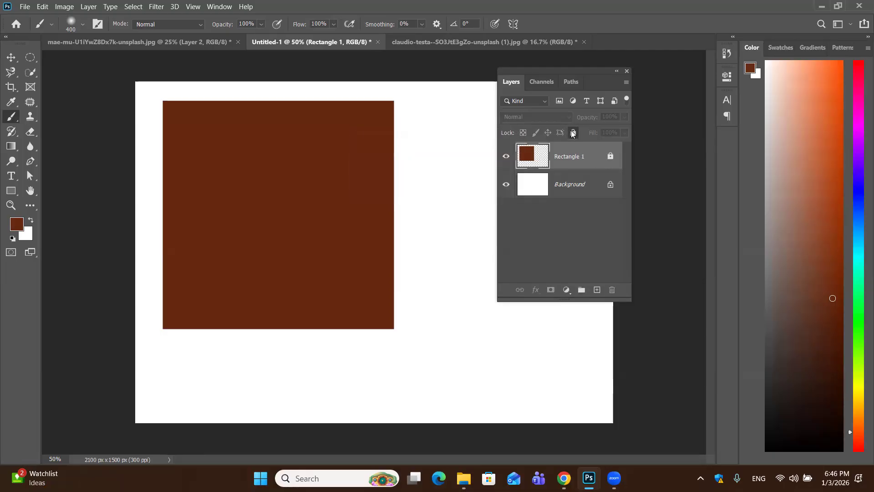
Convert the Background into a regular unlocked layer with the default name and settings
double_click(591, 190)
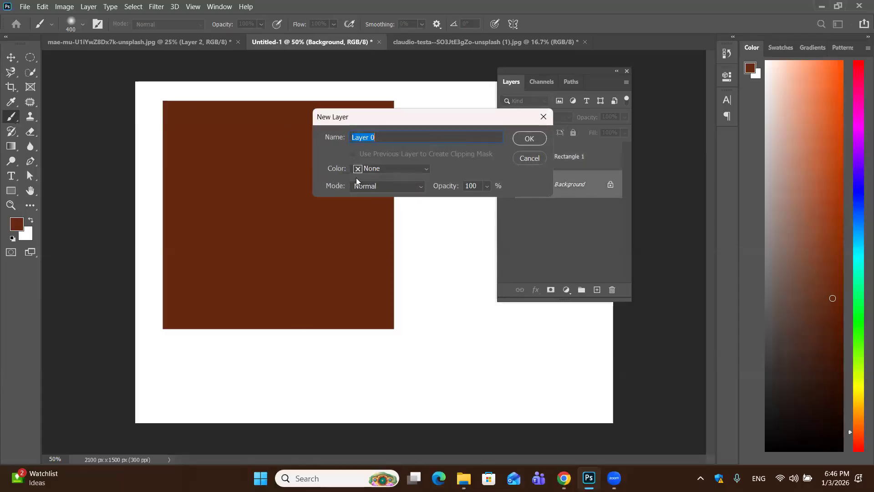
click(530, 139)
Paint broad soft brown strokes across the converted background layer, and undo them
mouse_move(332, 127)
mouse_down()
mouse_move(191, 141)
mouse_move(419, 136)
mouse_up()
drag(586, 249, 297, 355)
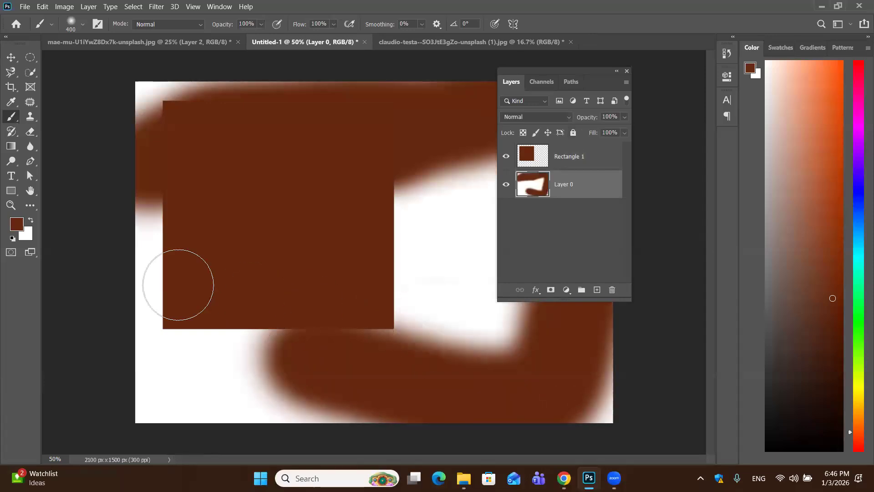
key(ctrl+z)
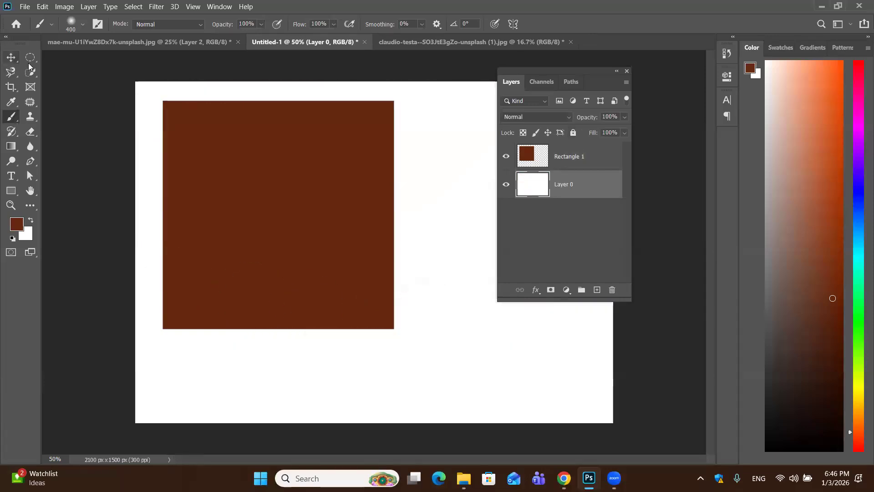
Move the rectangle and the unlocked white layer across the canvas, and undo both moves
click(11, 56)
click(238, 206)
drag(238, 206, 175, 192)
drag(399, 172, 611, 290)
key(ctrl+z)
key(ctrl+z)
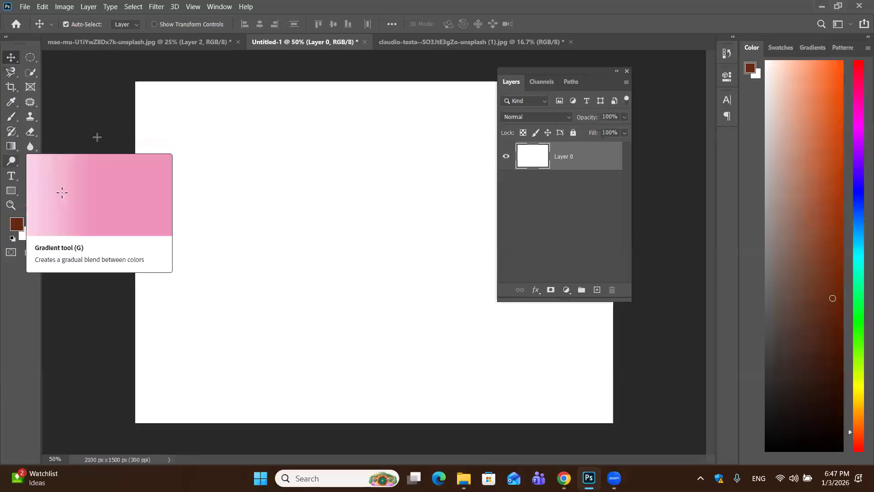
Draw a filled dark brown rectangle shape about 783 × 782 px in the canvas's upper left area
key(u)
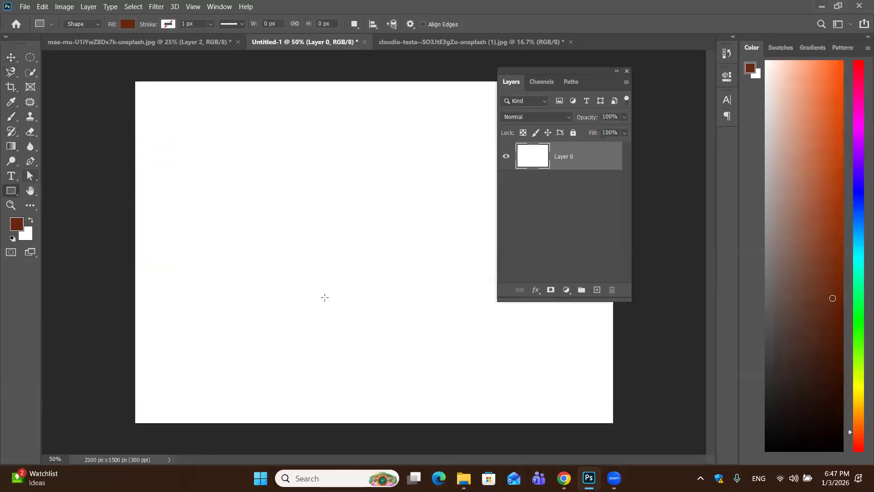
drag(147, 120, 393, 288)
Lower the rectangle layer's opacity to 25% and 7%, and restore it to 100%
click(625, 118)
click(584, 129)
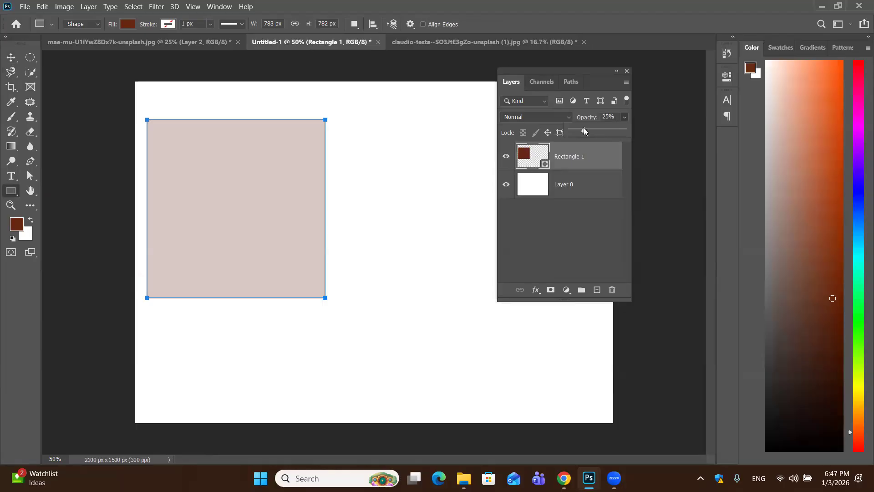
click(567, 129)
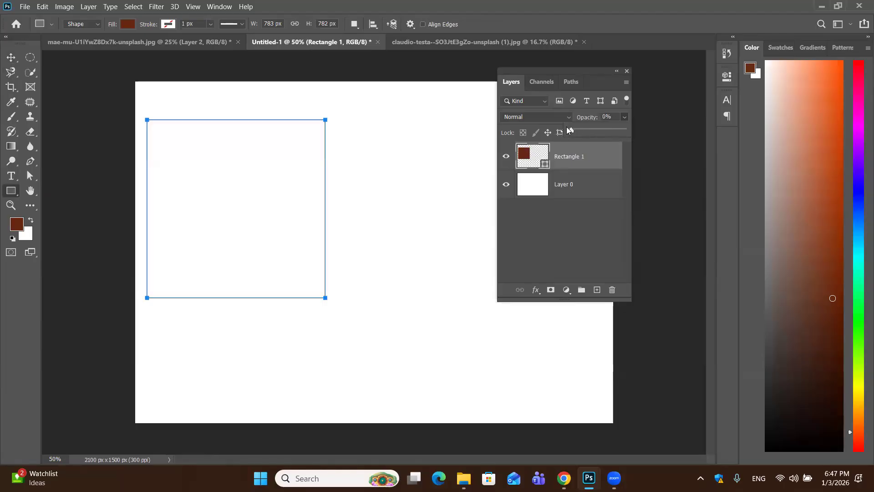
click(600, 129)
drag(600, 129, 664, 134)
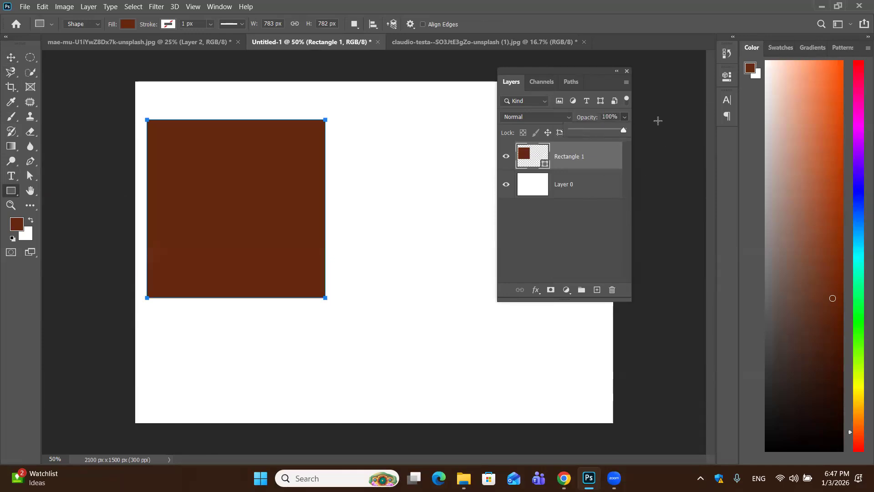
click(658, 118)
click(460, 181)
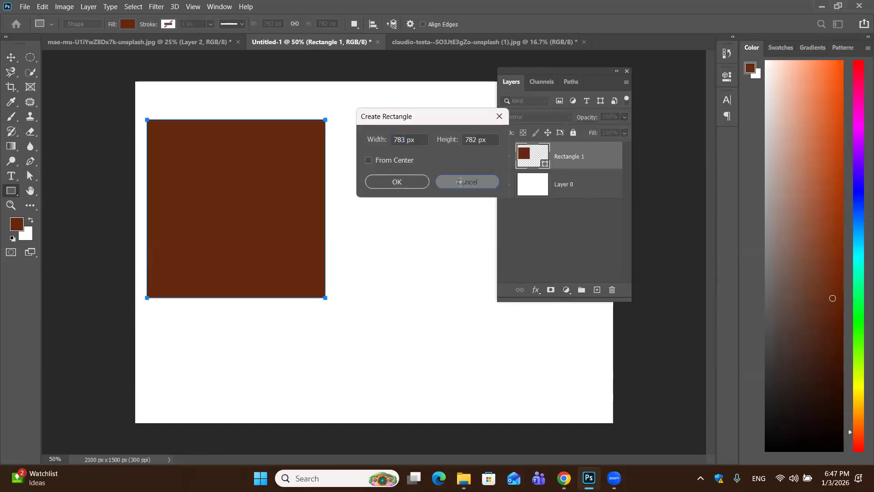
Set the brown rectangle layer's fill to 100% and delete that layer
click(625, 133)
mouse_move(623, 145)
mouse_down()
mouse_move(583, 145)
mouse_move(631, 144)
mouse_up()
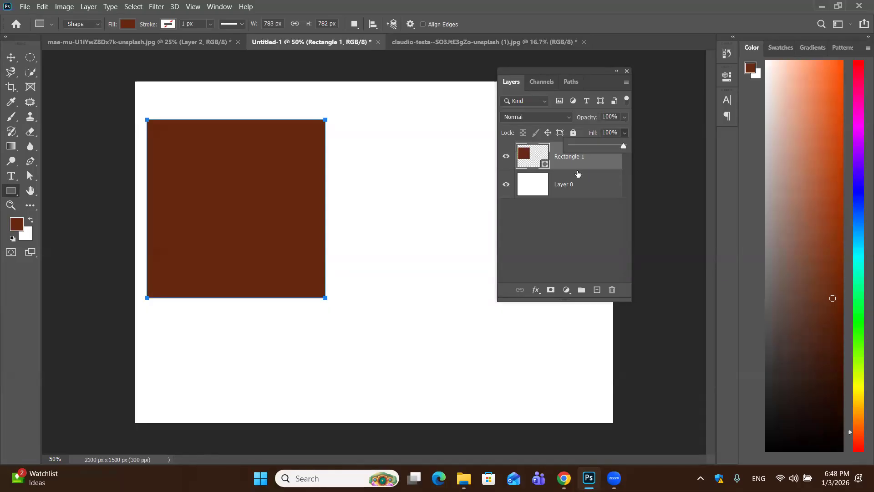
click(590, 164)
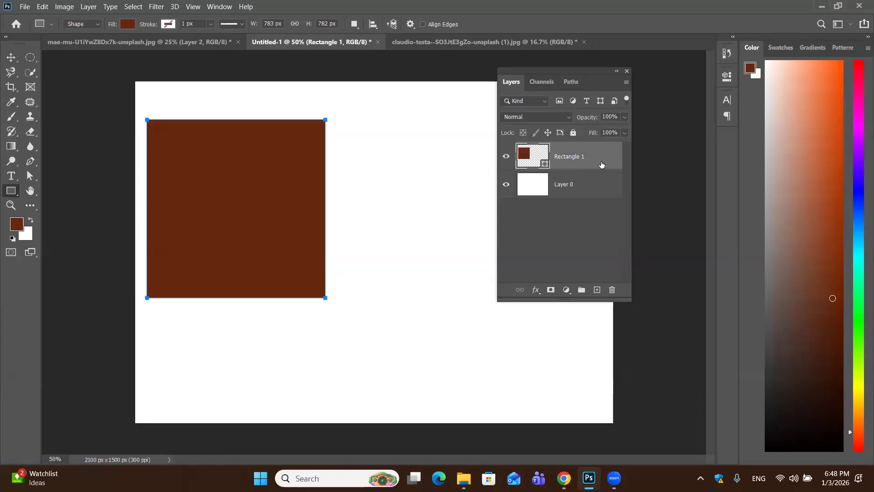
drag(602, 164, 612, 290)
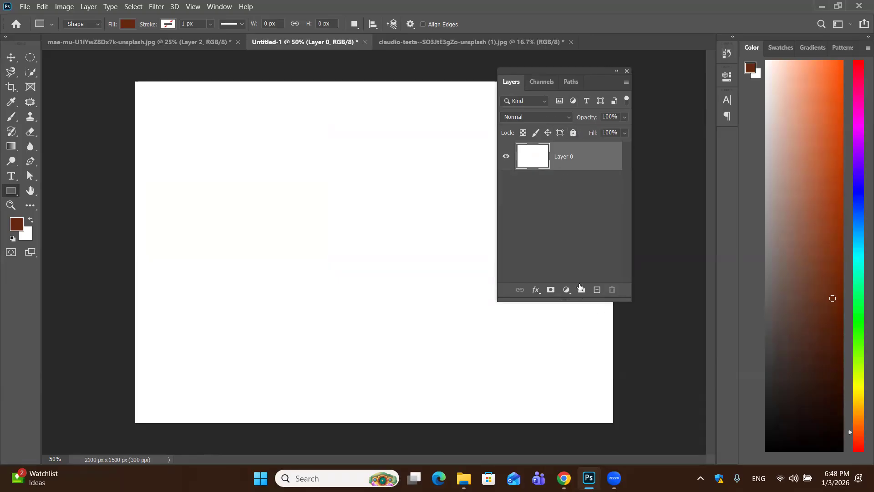
Add five empty layers above the white layer and rename the topmost one "sky"
click(597, 290)
click(597, 290)
click(596, 290)
click(597, 290)
click(596, 290)
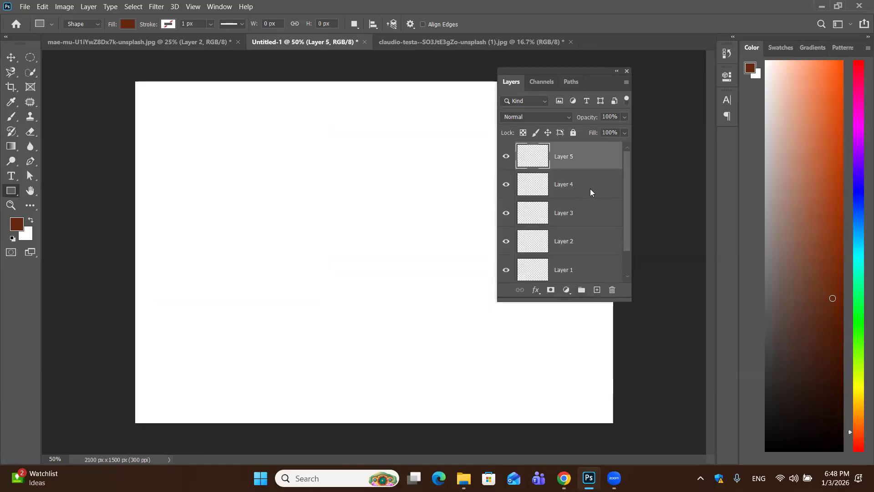
double_click(560, 155)
text(sky)
key(Return)
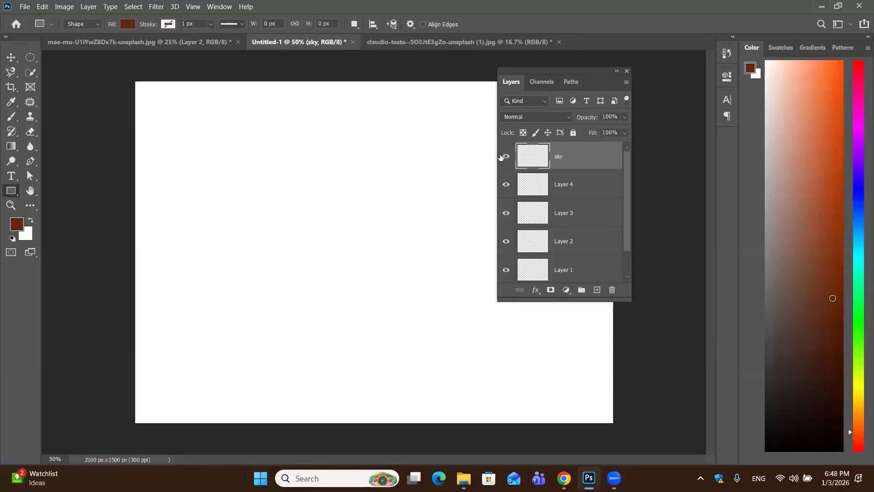
Group Layer 4 and Layer 3 together and rename the group "colour"
click(592, 192)
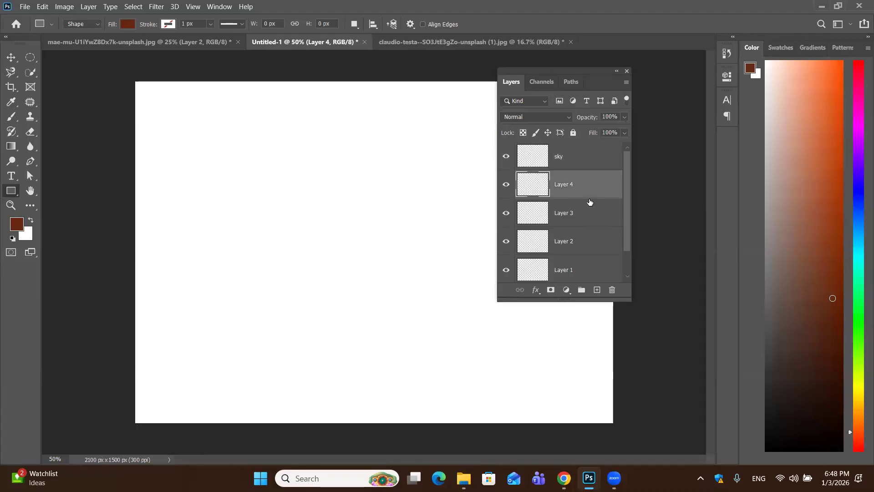
ctrl+click(591, 216)
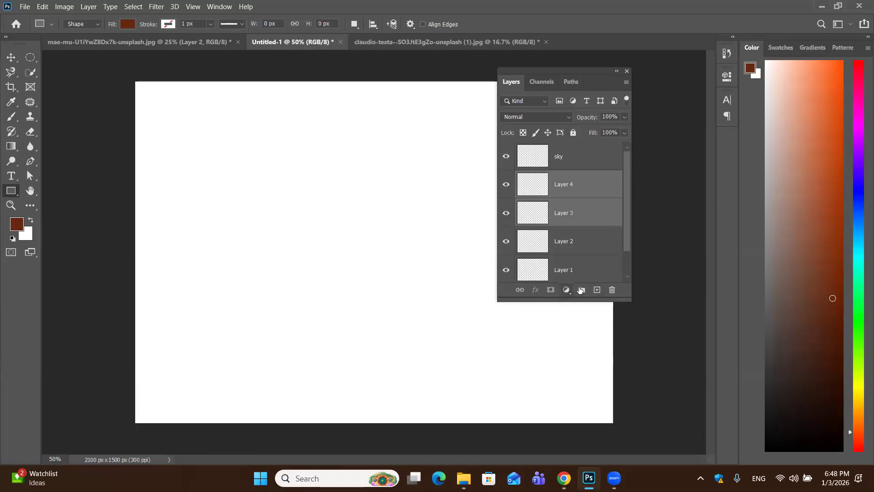
click(582, 290)
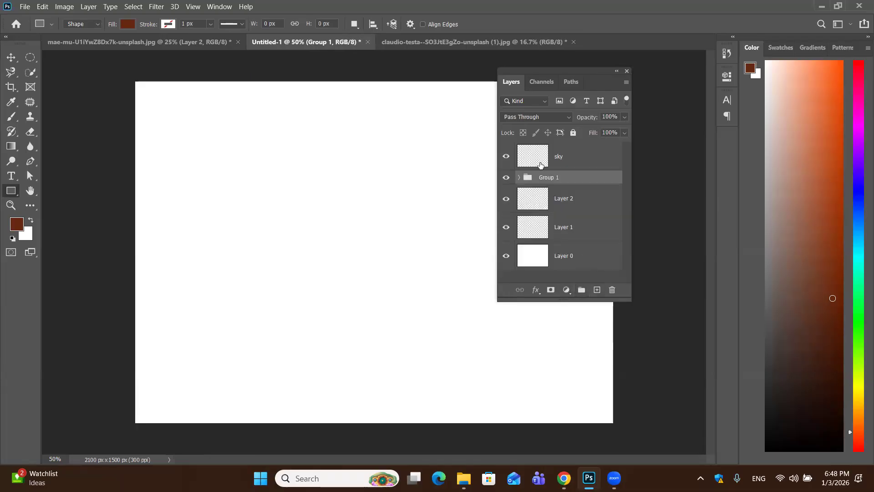
double_click(548, 176)
key(BackSpace)
text(colour)
key(Return)
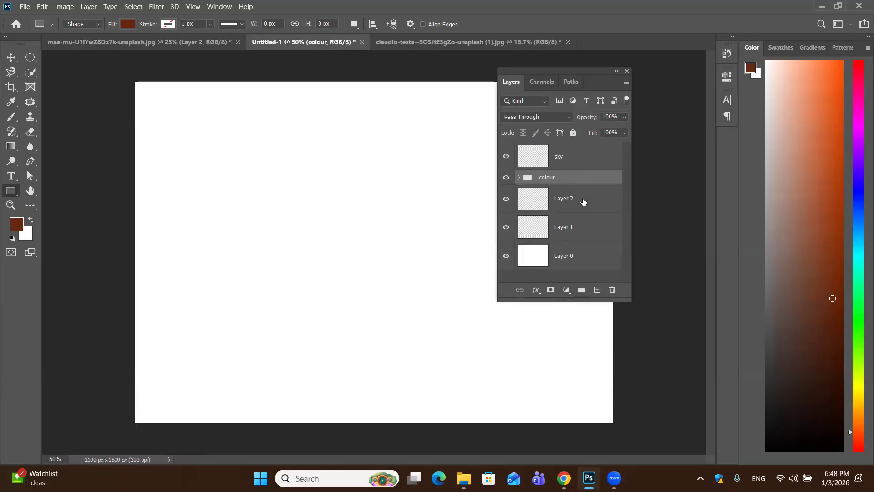
Group the colour group with Layer 2 and Layer 1, and rename the new group "text"
shift+click(584, 201)
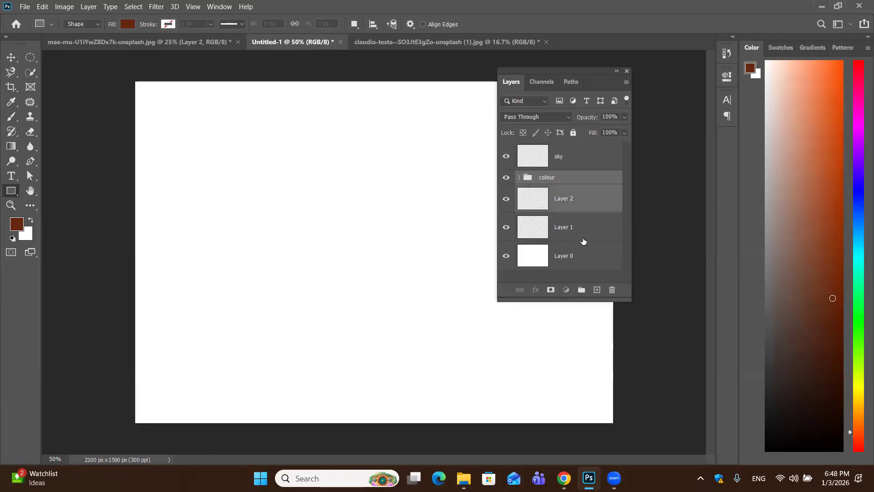
shift+click(584, 240)
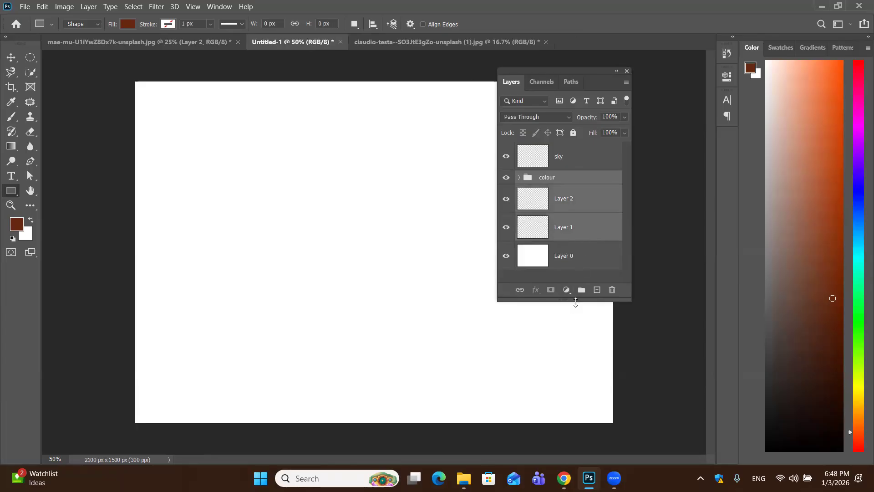
key(ctrl+g)
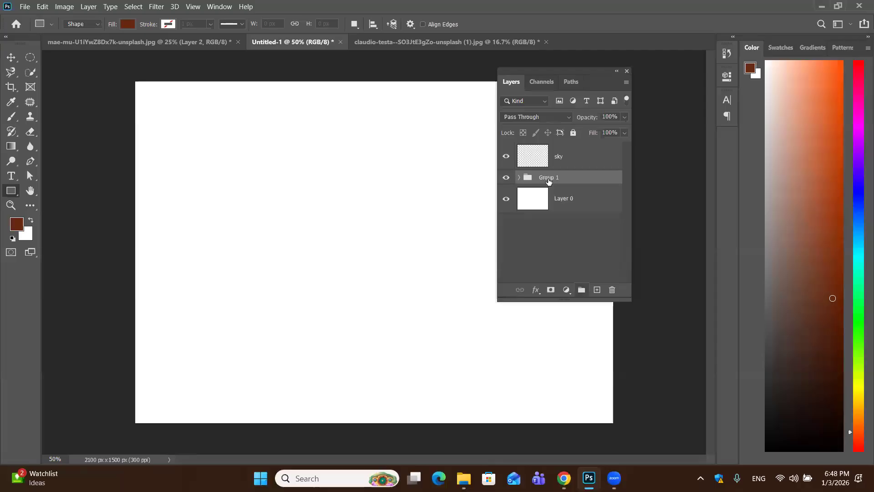
double_click(548, 179)
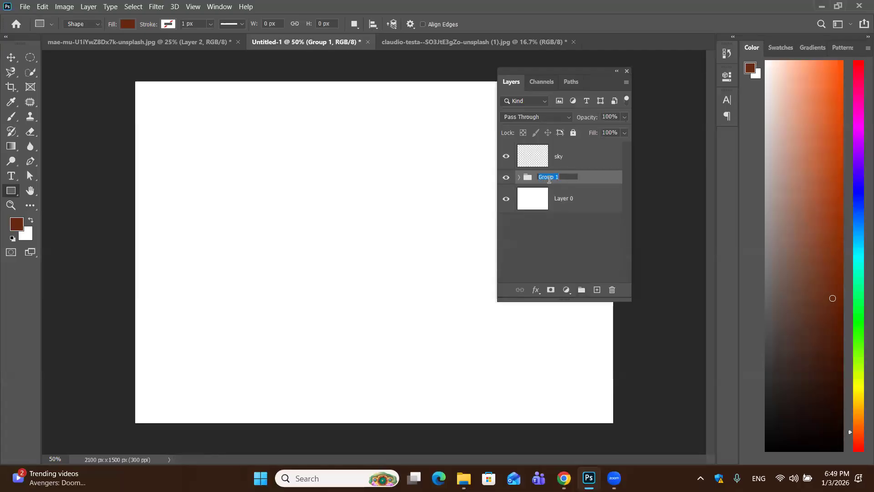
key(BackSpace)
text(text)
key(Return)
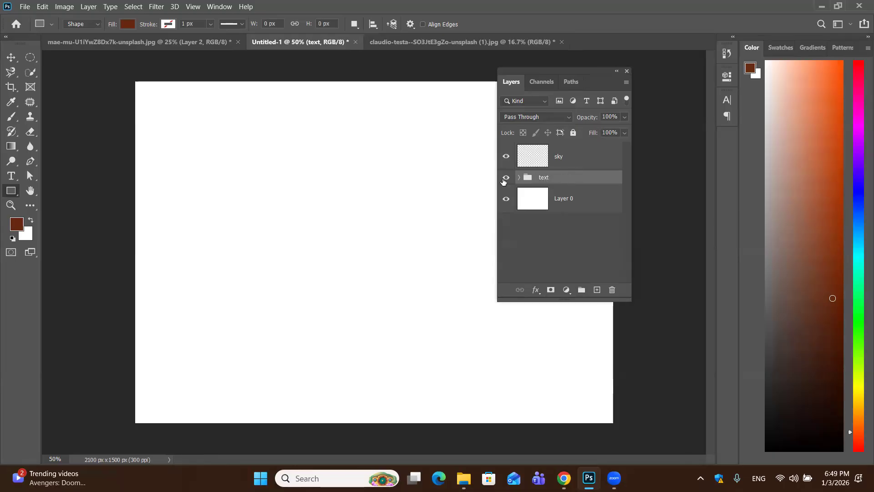
Filter the layer list by name for "sky" and select the matching layer
click(544, 101)
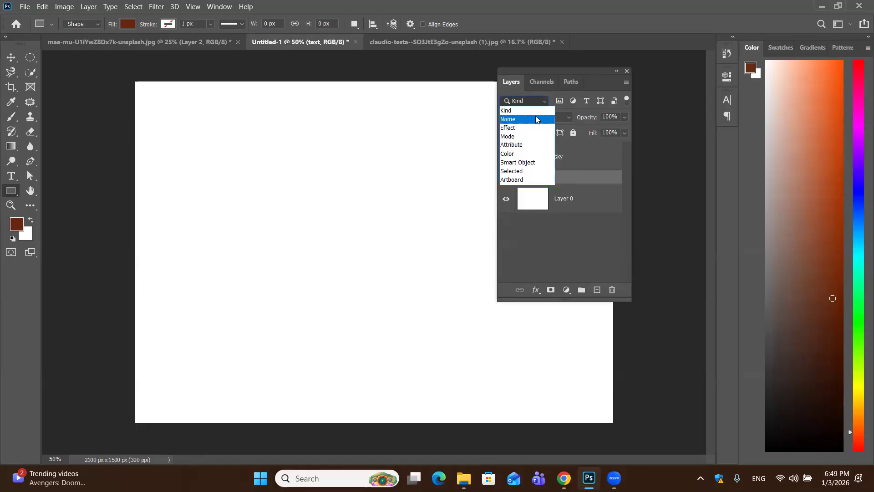
click(521, 119)
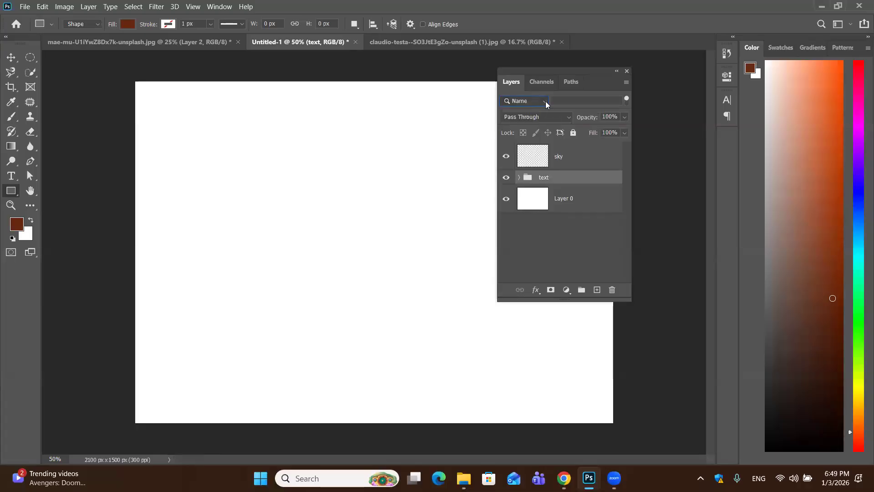
click(551, 100)
text(sky)
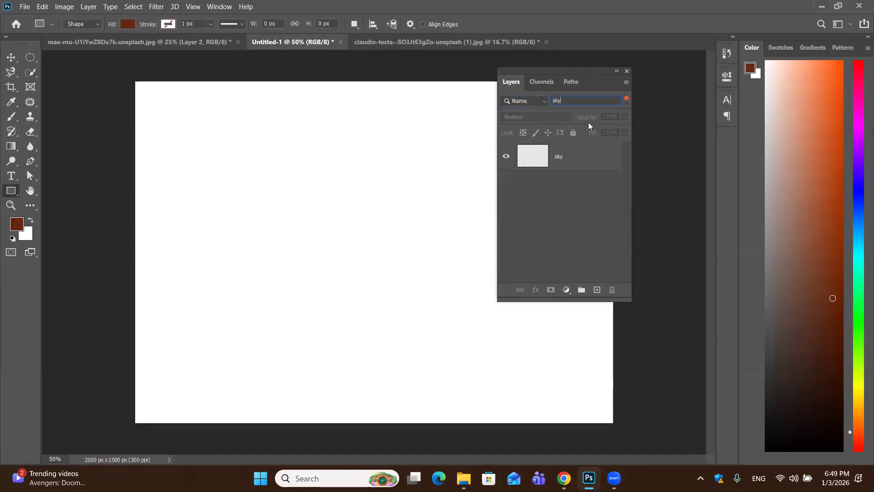
click(591, 167)
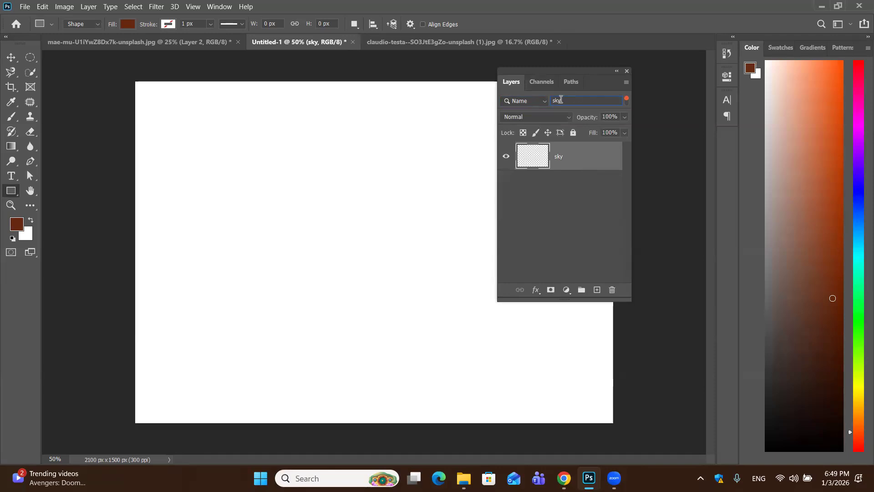
Clear the search text from the layer name filter
click(542, 102)
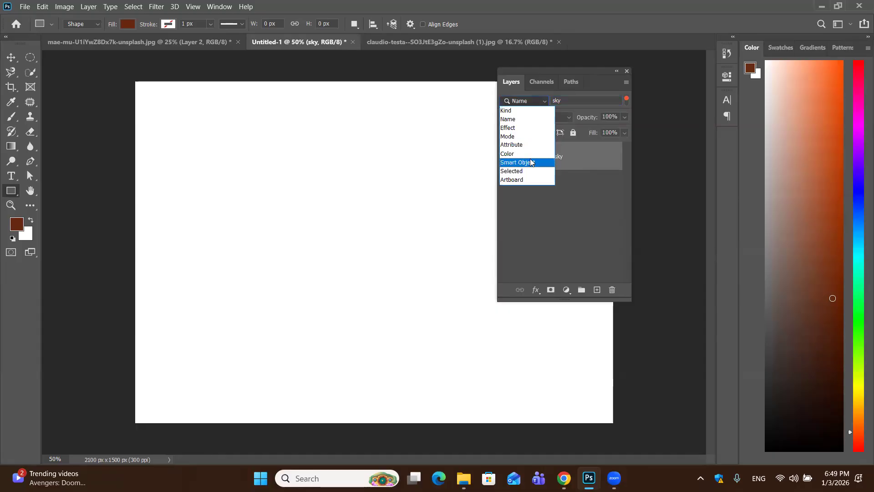
click(534, 193)
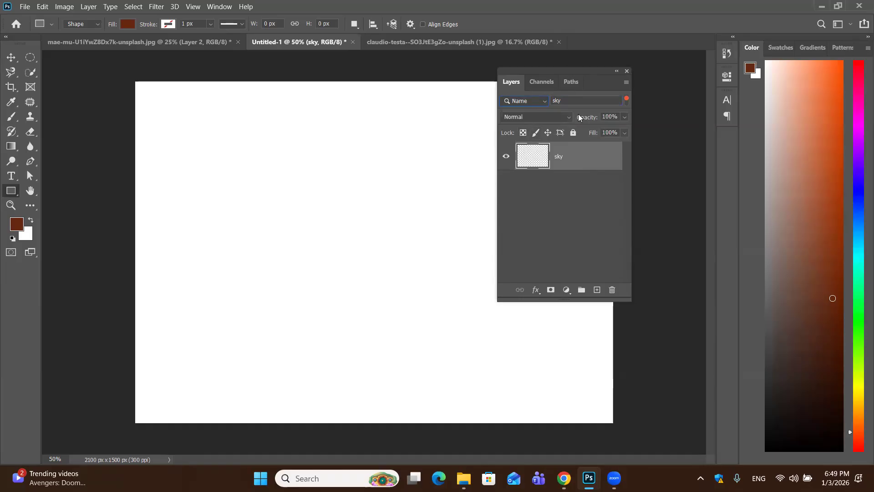
click(582, 101)
key(BackSpace)
key(BackSpace)
key(BackSpace)
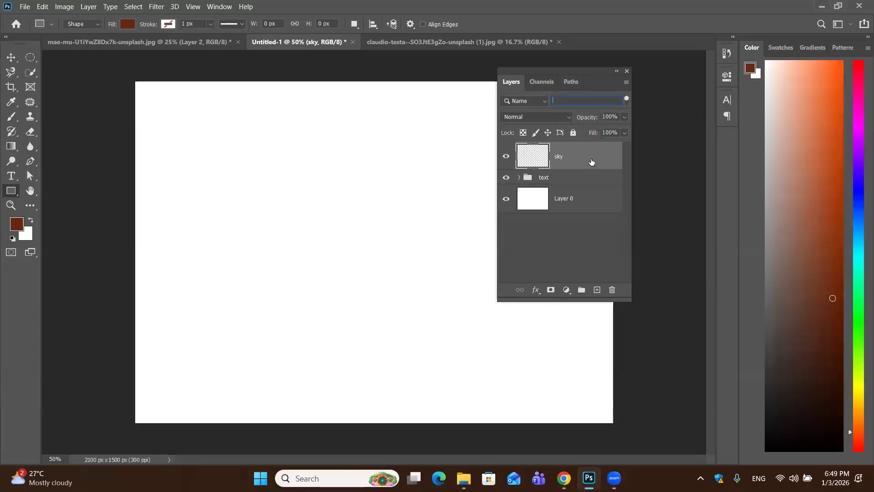
Delete the sky layer and the text group, keeping only the white layer
drag(591, 162, 612, 289)
click(347, 191)
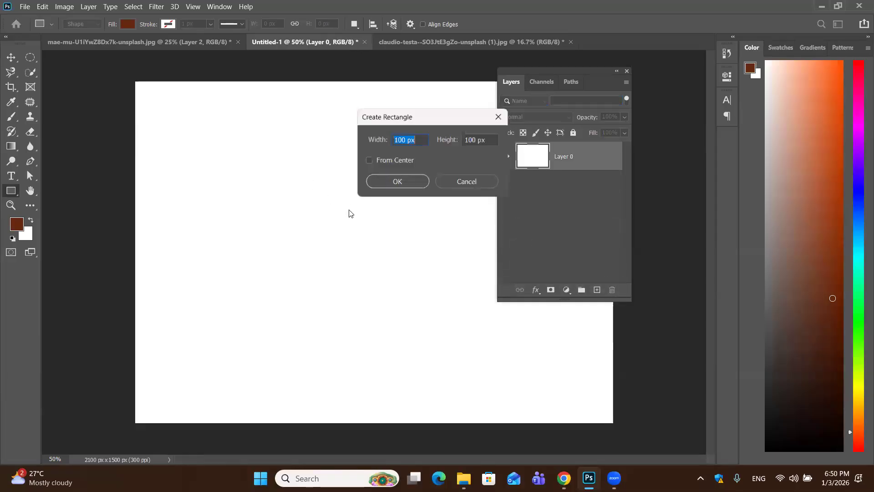
click(448, 182)
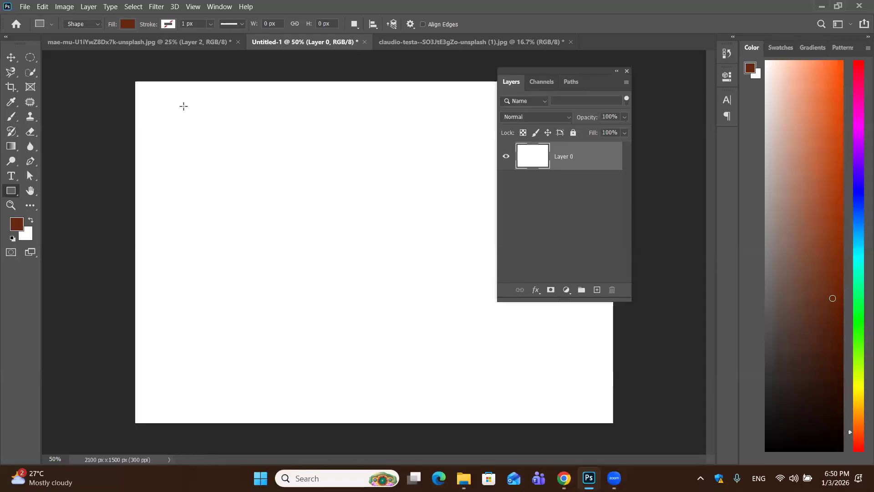
Examine the blend modes available for the white layer, leaving its mode at Normal
click(12, 58)
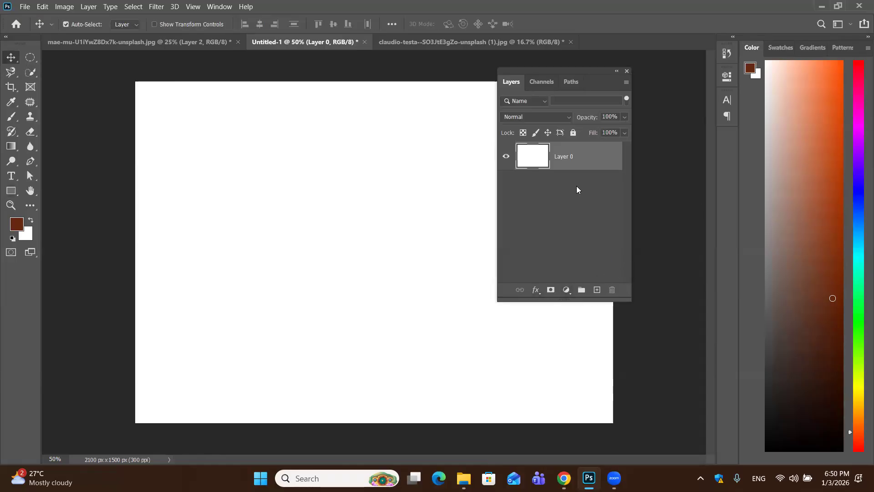
click(567, 116)
key(Down)
key(Down)
key(Down)
key(Down)
key(Down)
key(Down)
key(Down)
key(Down)
key(Down)
key(Down)
key(Down)
key(Down)
key(Down)
key(Down)
key(Down)
key(Down)
key(Down)
key(Down)
key(Down)
key(Down)
key(Down)
key(Down)
key(Down)
key(Down)
key(Down)
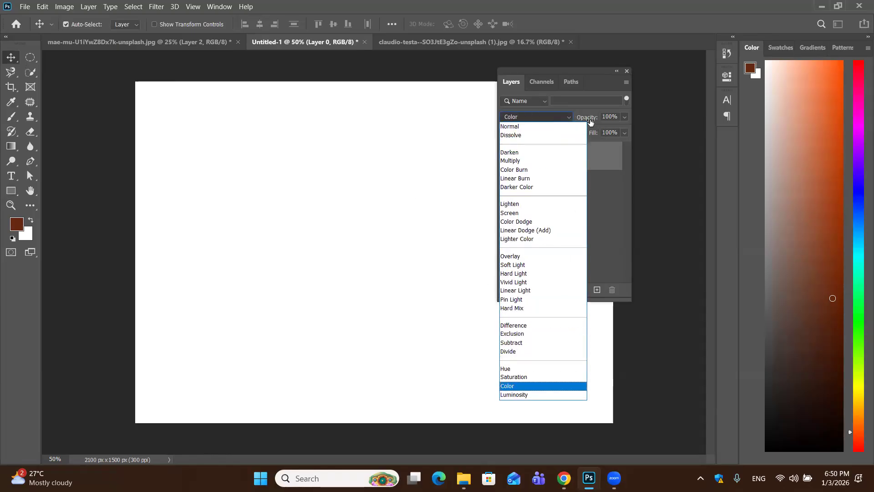
key(Escape)
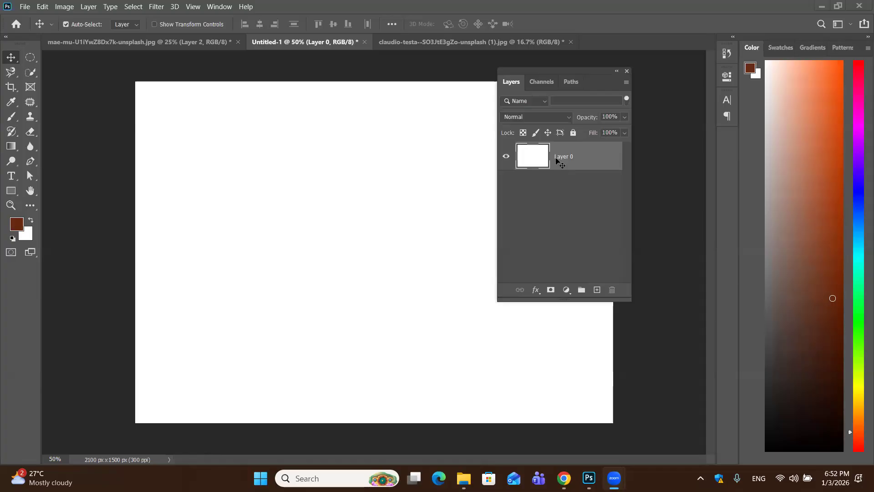
click(17, 75)
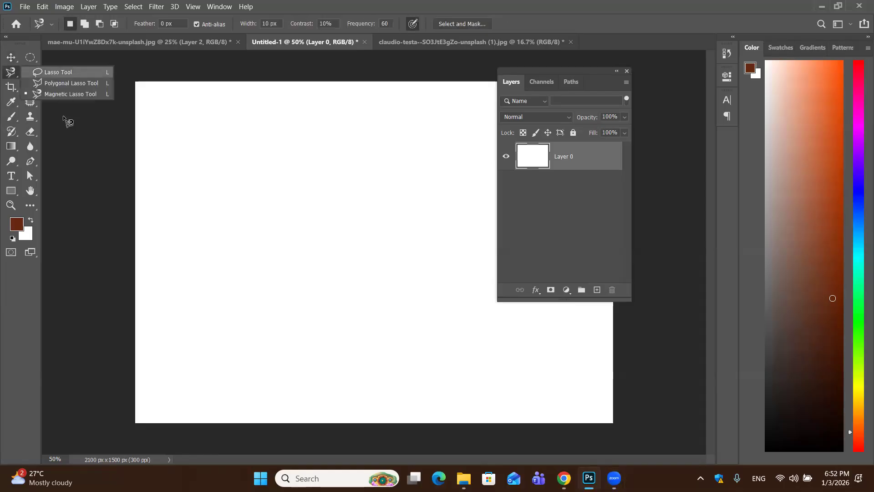
click(107, 190)
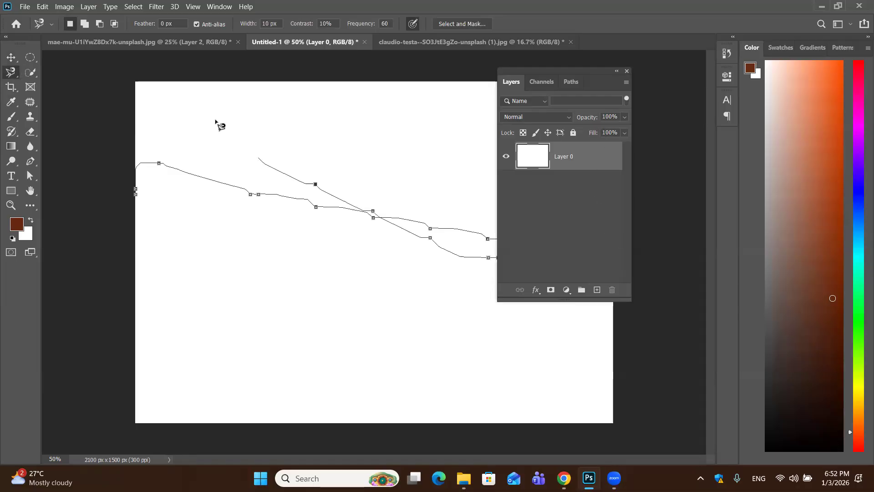
key(Escape)
click(14, 63)
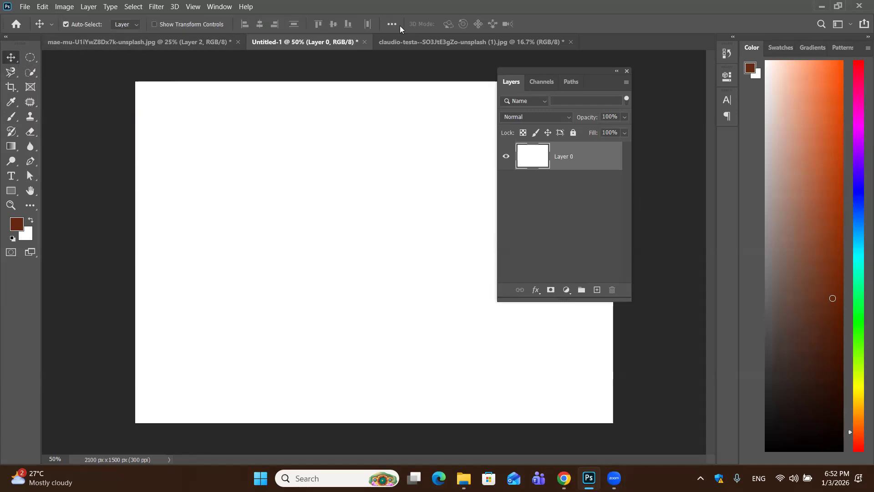
Switch the lasso to the Polygonal Lasso Tool, and return to the Move tool
click(13, 76)
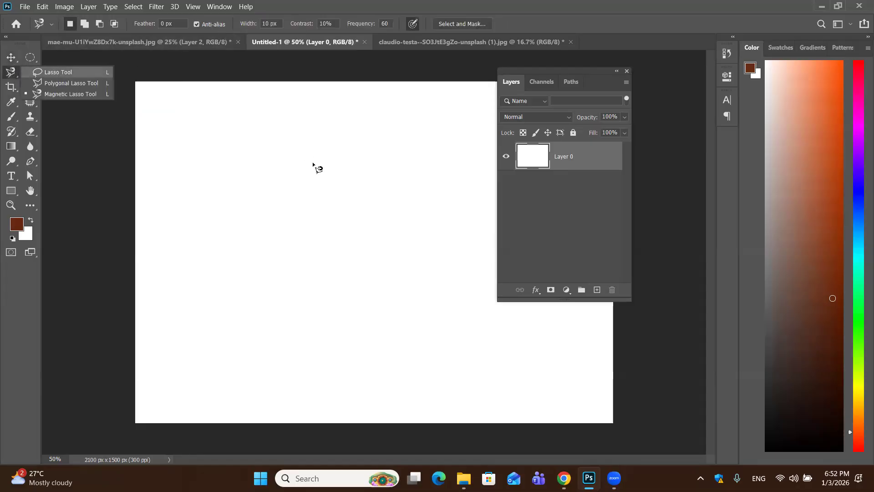
click(66, 85)
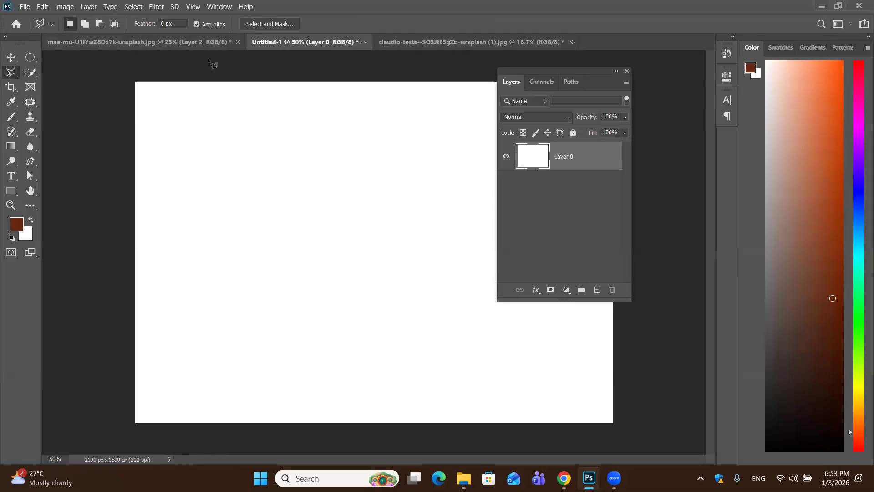
click(11, 57)
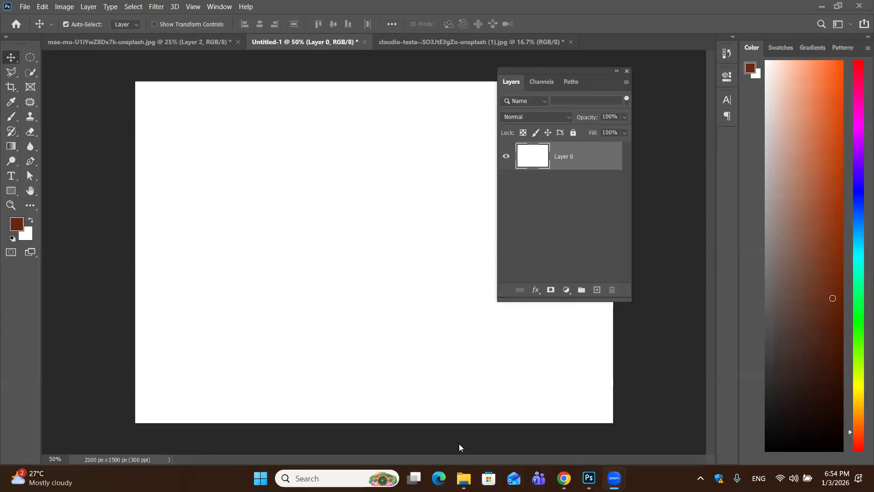
click(567, 468)
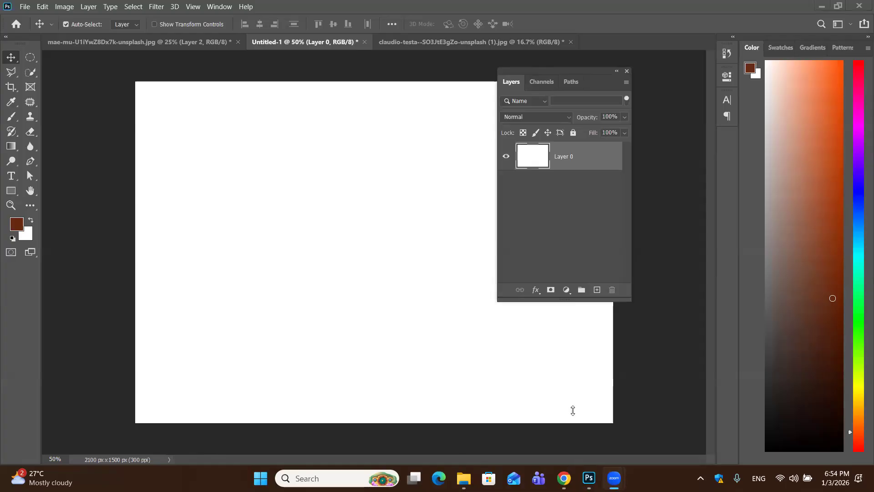